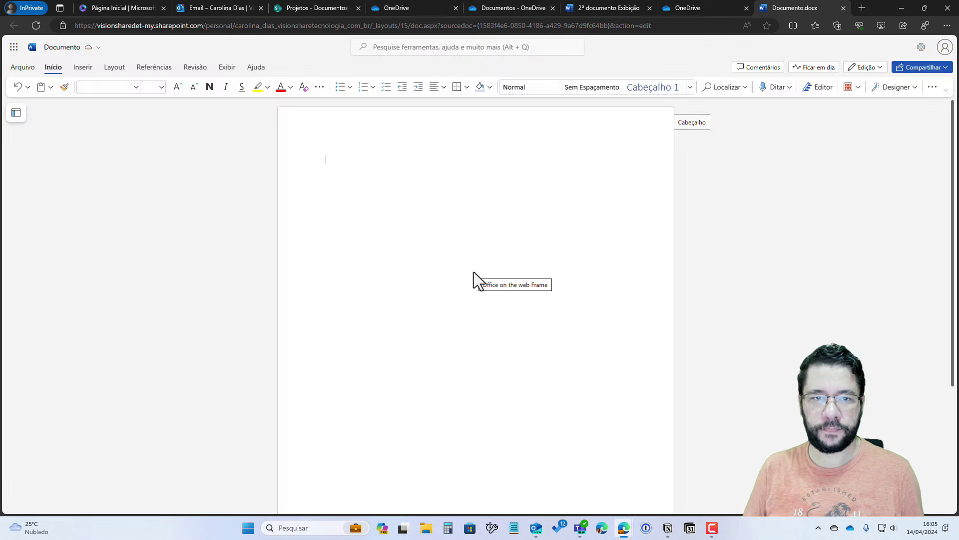
Write "3º documento não baixa" in the blank document and use that text as the file name.
text(3)
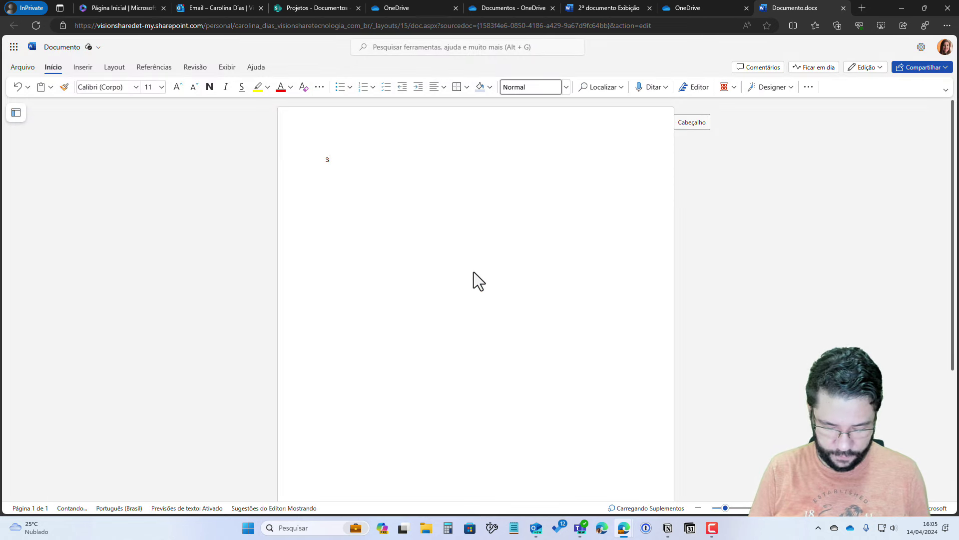
text(º documento n)
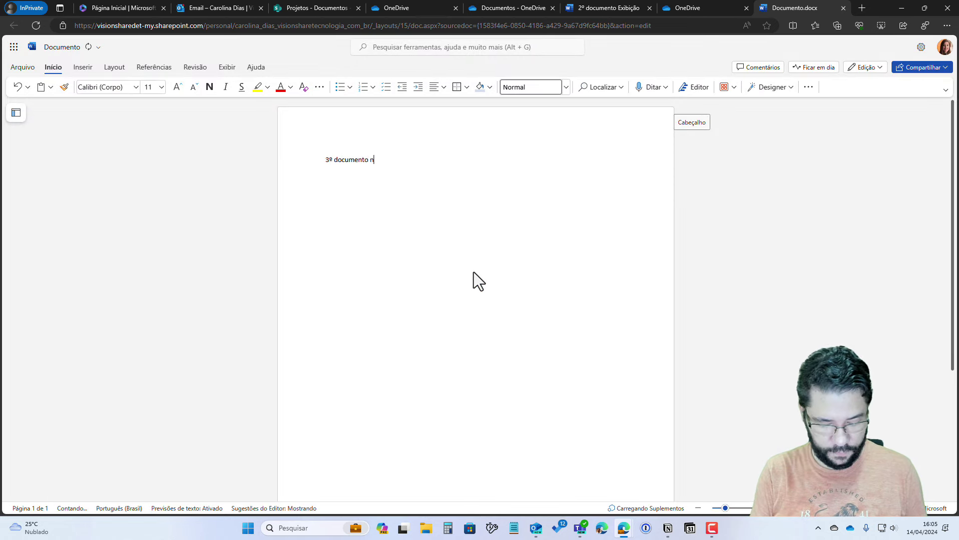
text(ão baixa)
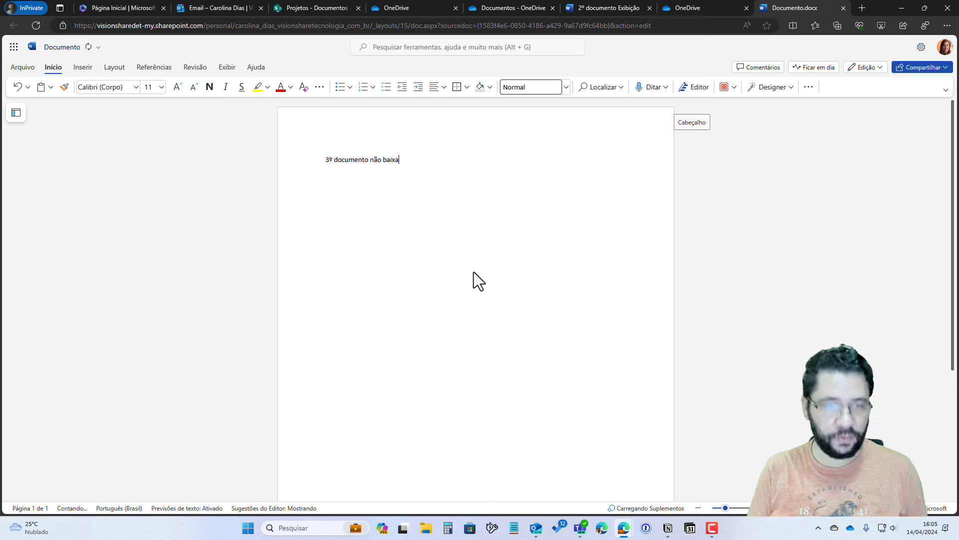
drag(421, 166, 327, 164)
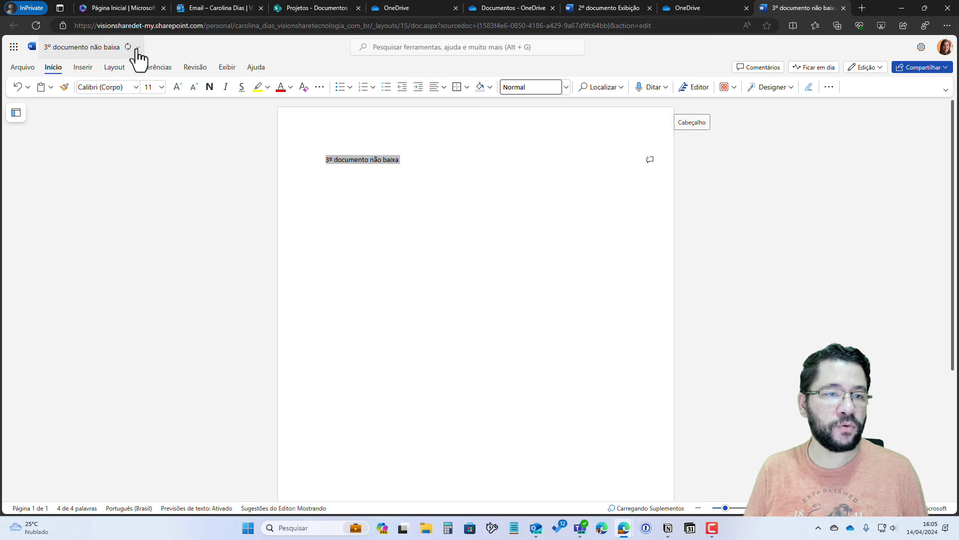
Open the OneDrive folder where the document is stored and create a new Word document there.
click(131, 48)
click(128, 142)
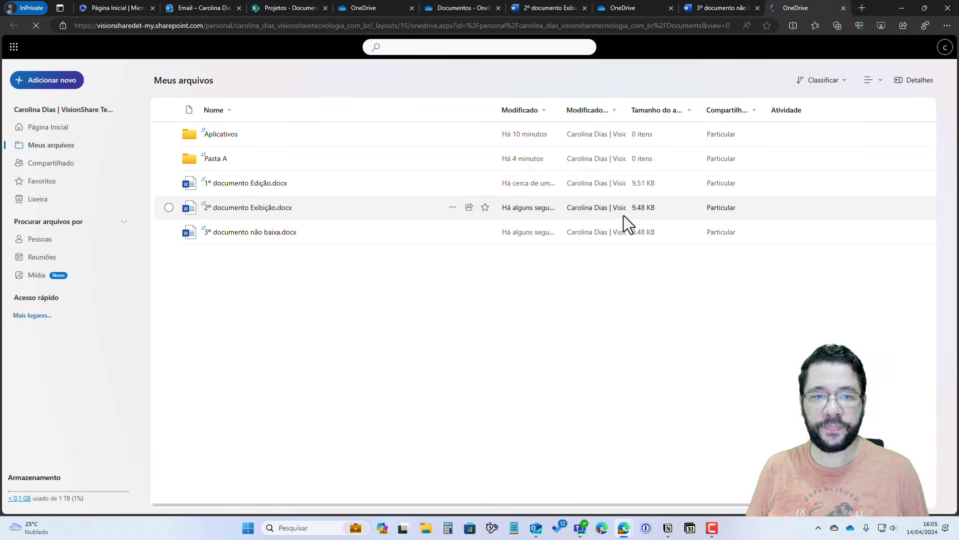
click(46, 83)
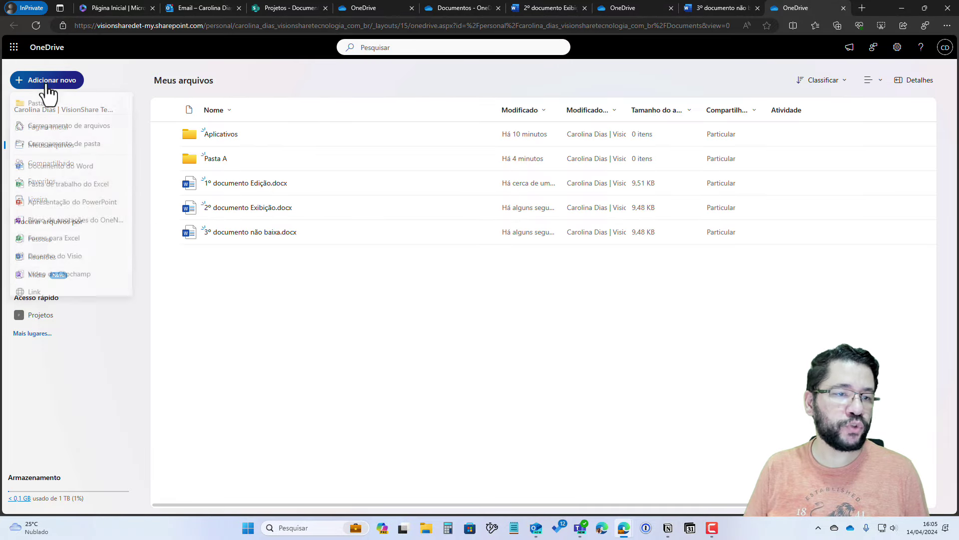
click(56, 170)
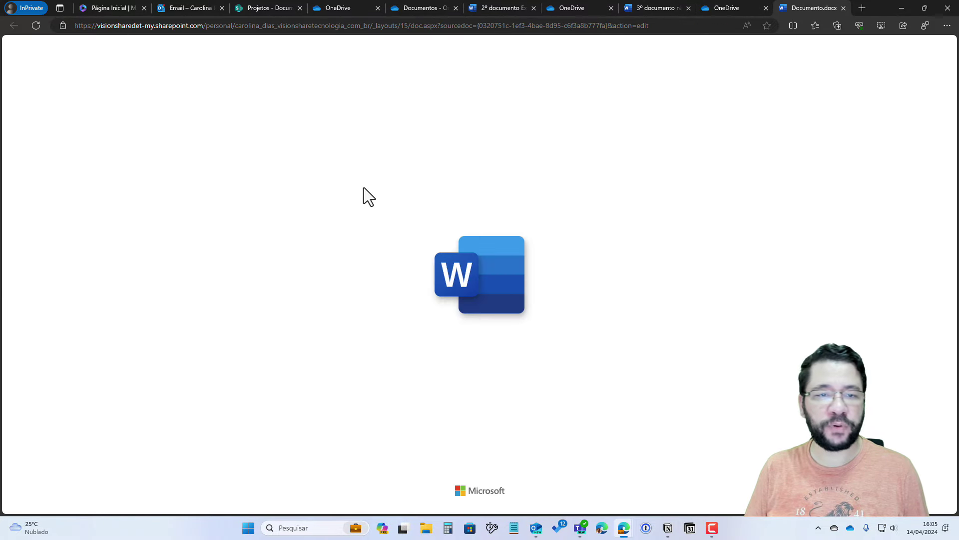
Write "4º documento revisão" in the new document and use that text as the file name.
text(4)
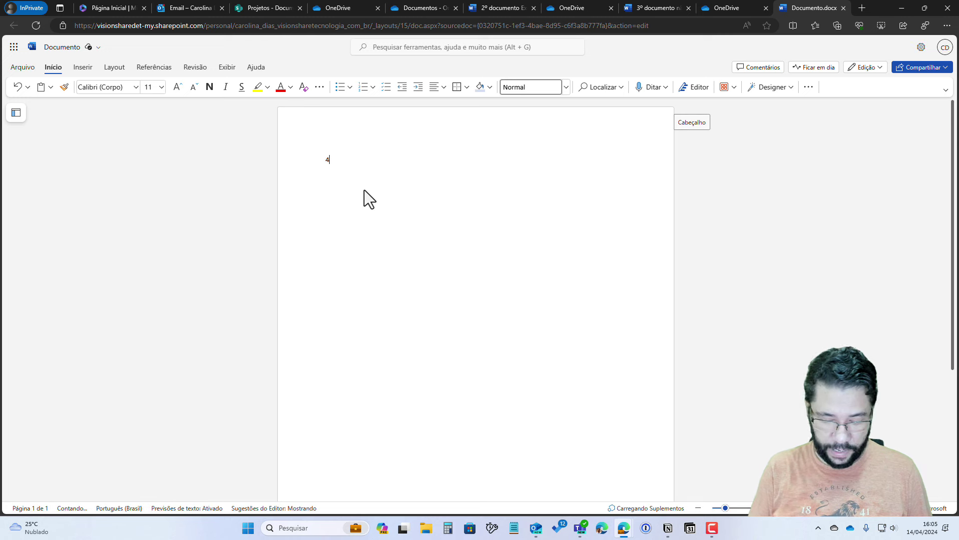
text(º documento )
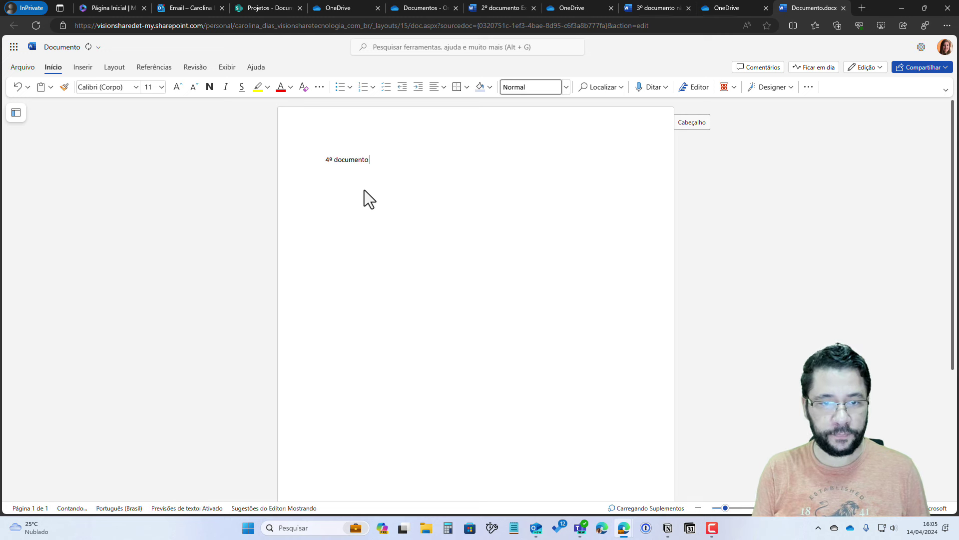
text(revisão)
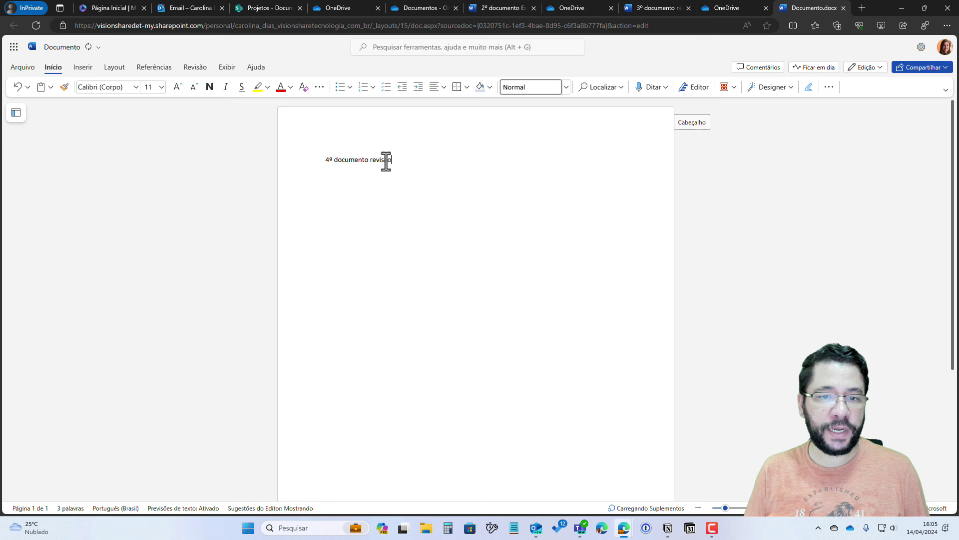
drag(388, 160, 313, 159)
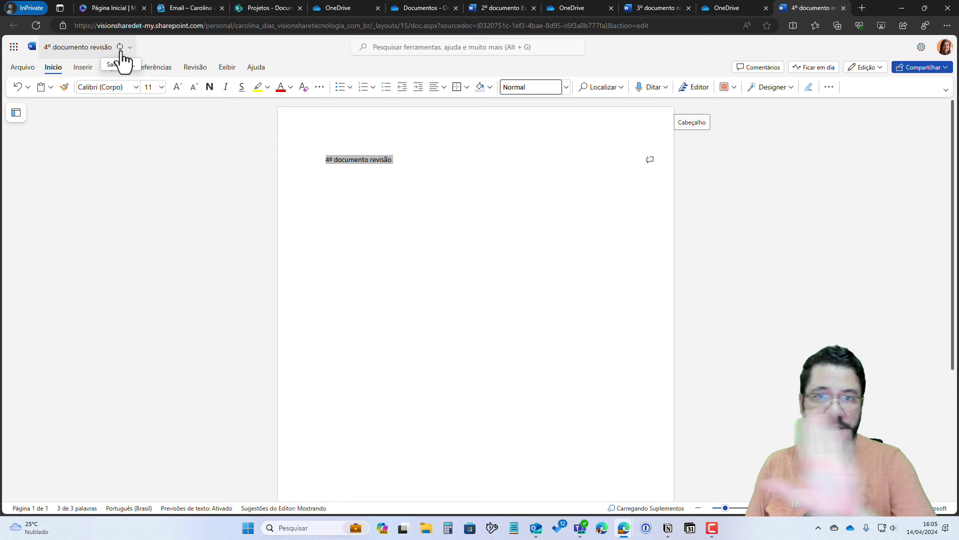
click(126, 49)
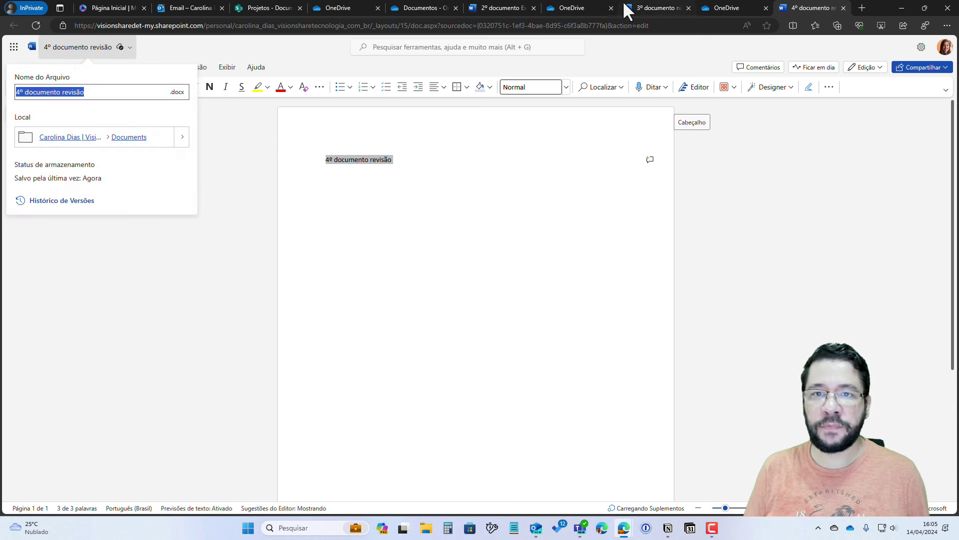
Close the extra document and OneDrive tabs, keeping the first OneDrive tab, and refresh its file list.
click(658, 8)
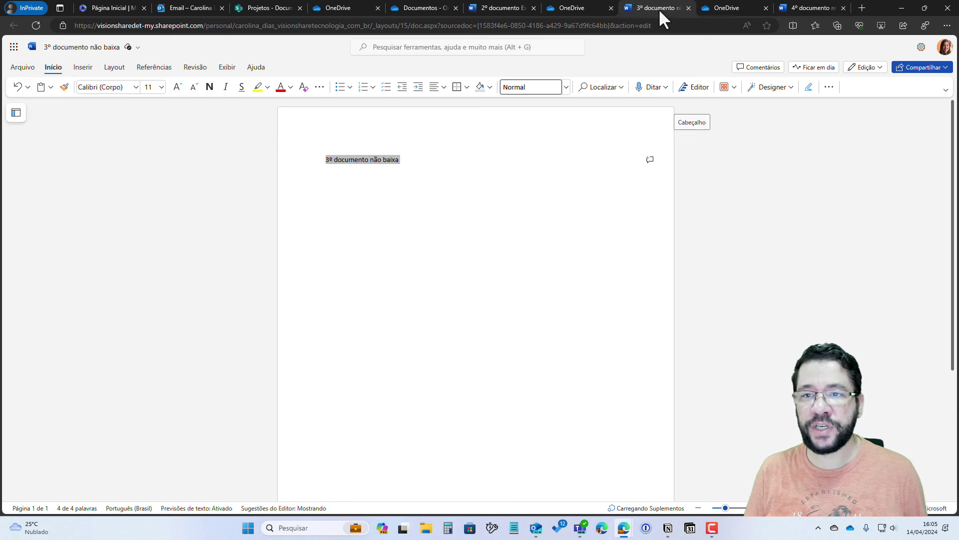
click(389, 8)
click(457, 7)
click(456, 7)
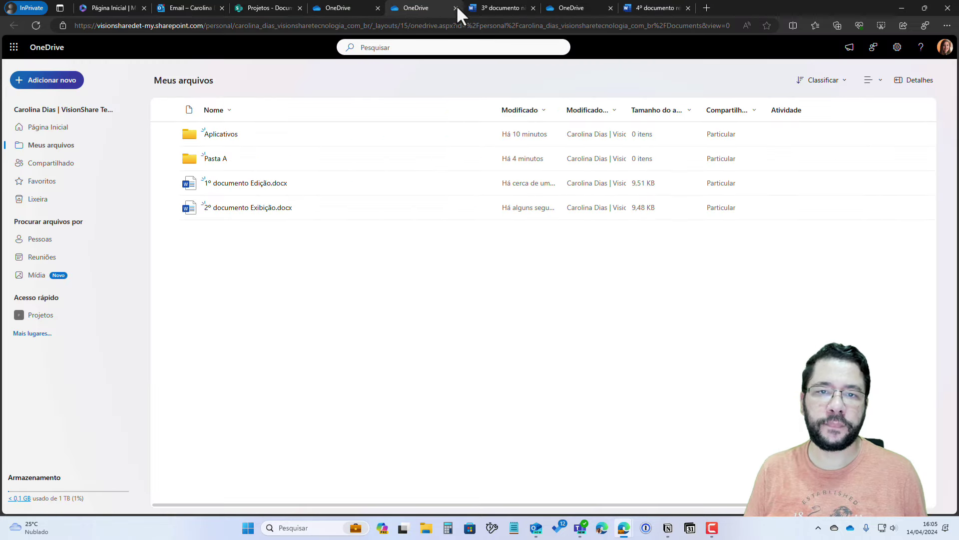
click(456, 8)
click(456, 8)
click(456, 8)
click(457, 7)
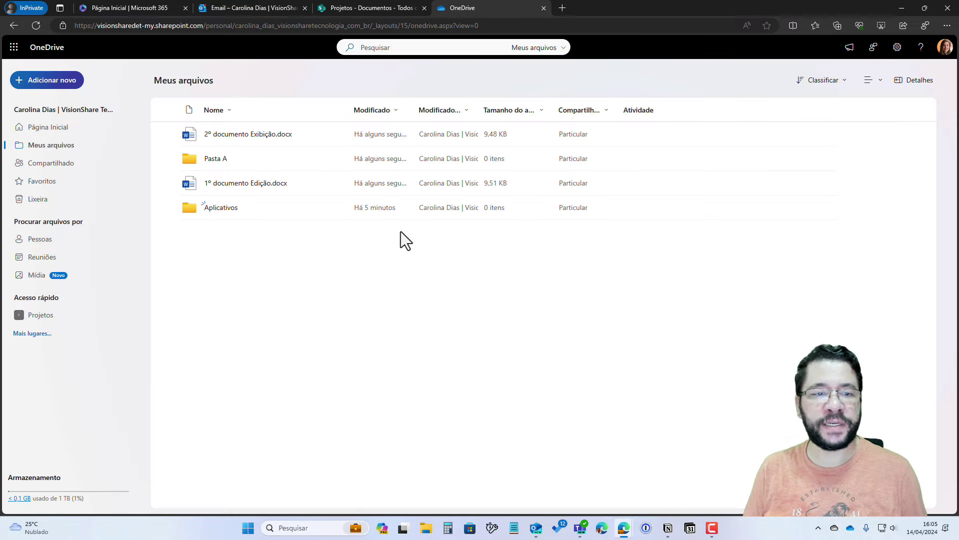
key(F5)
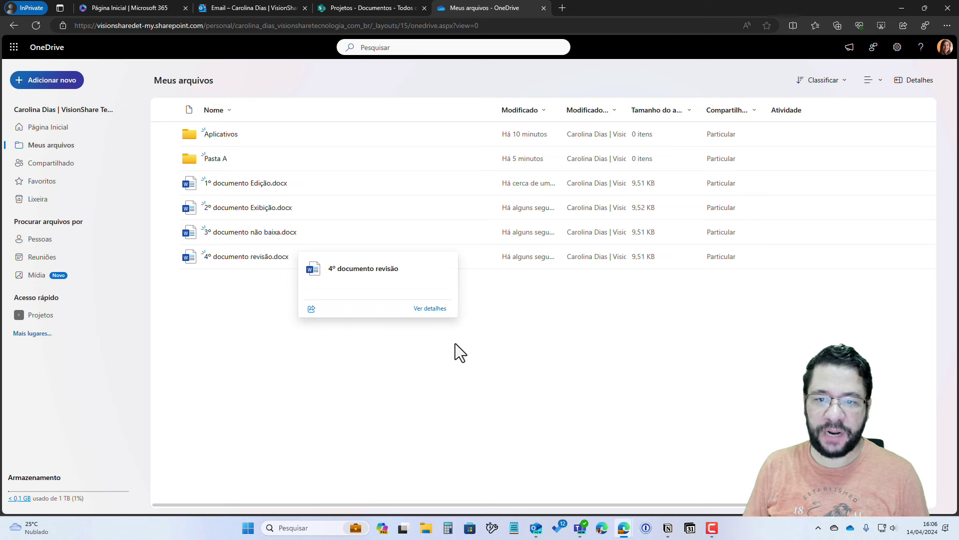
Adjust the widths of the Modificado and Modificado por columns so their contents show in full.
drag(562, 110, 622, 110)
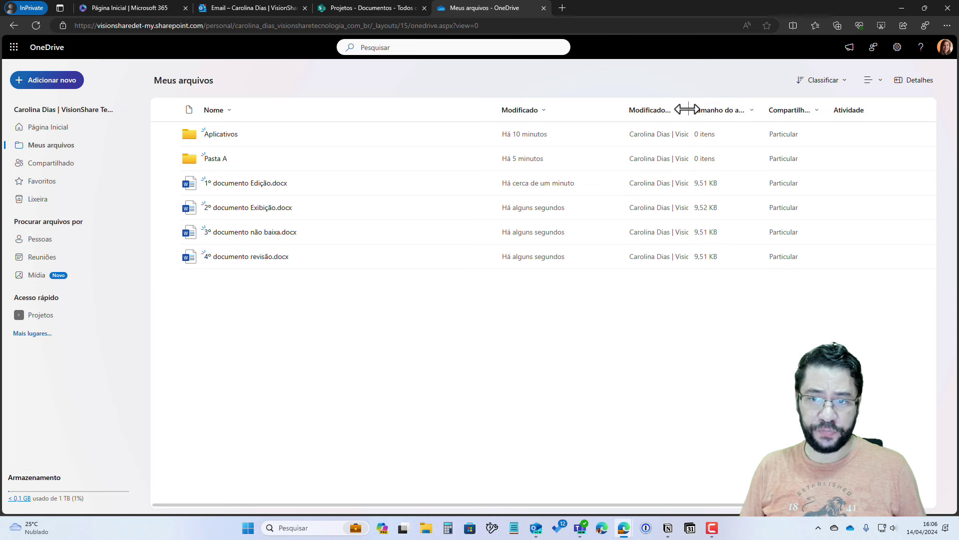
drag(688, 108, 772, 109)
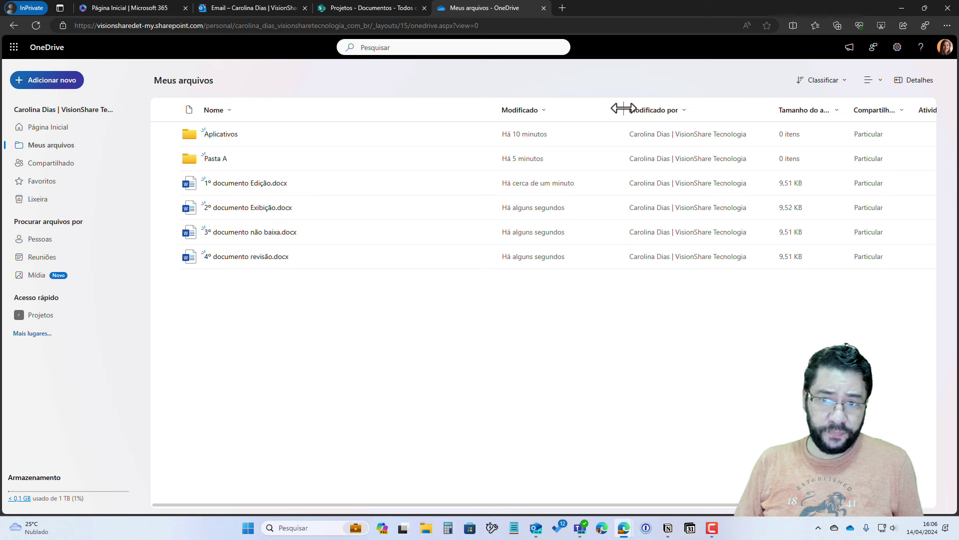
drag(624, 107, 596, 106)
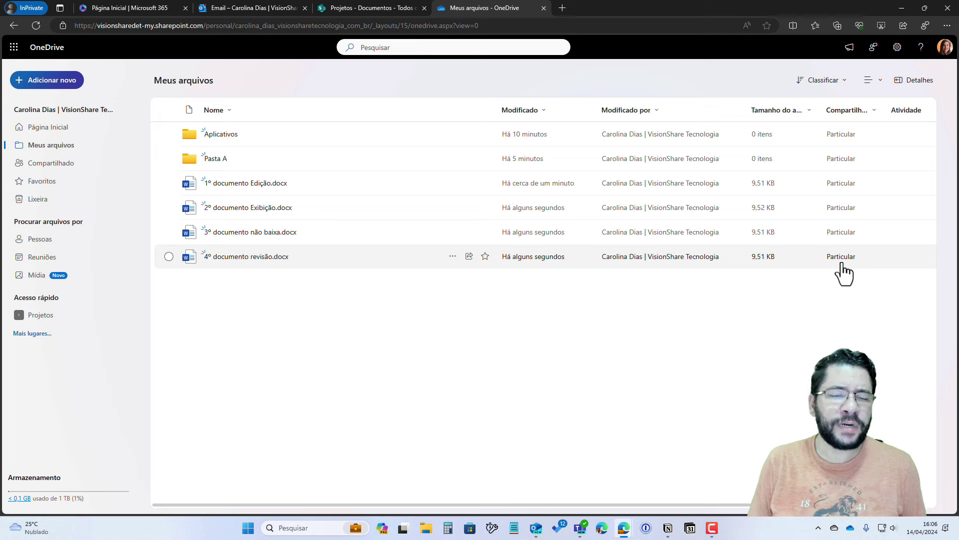
Share "1º documento Edição.docx" with the colleague using the Pode editar permission and send the invitation without a message.
click(168, 183)
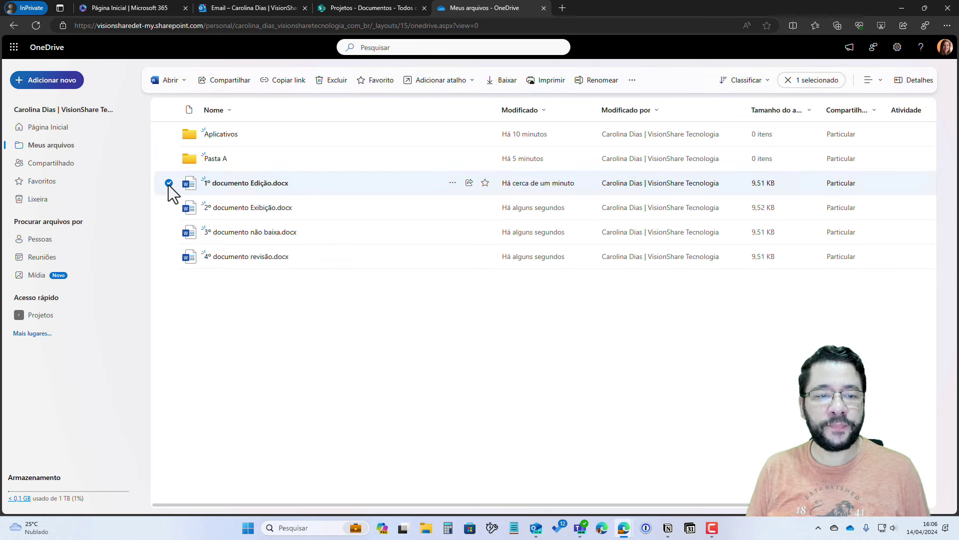
click(225, 81)
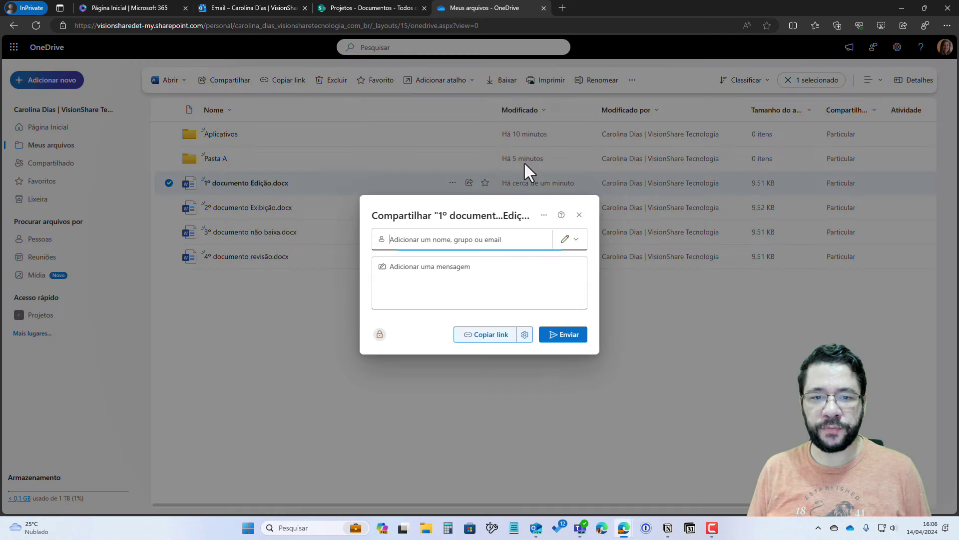
click(510, 238)
text(m)
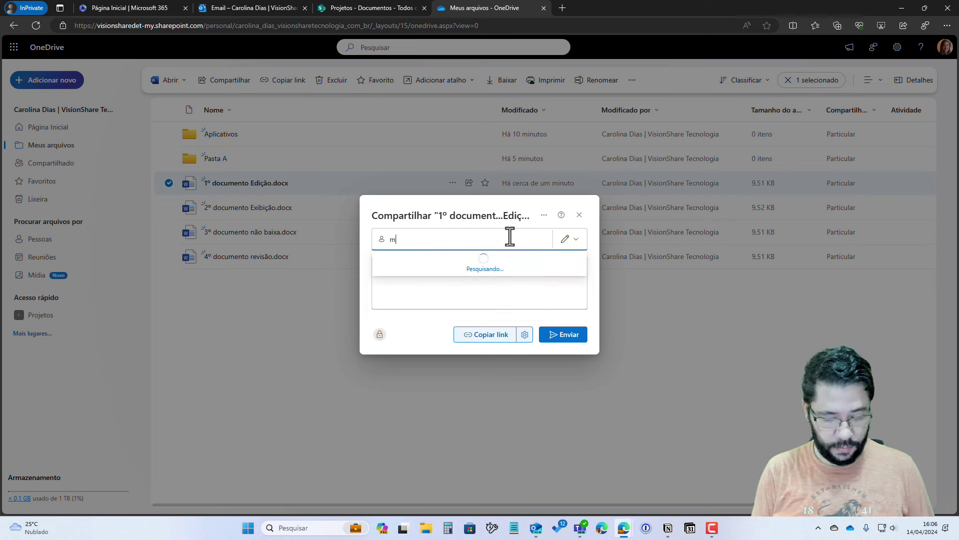
text(auricio)
click(469, 274)
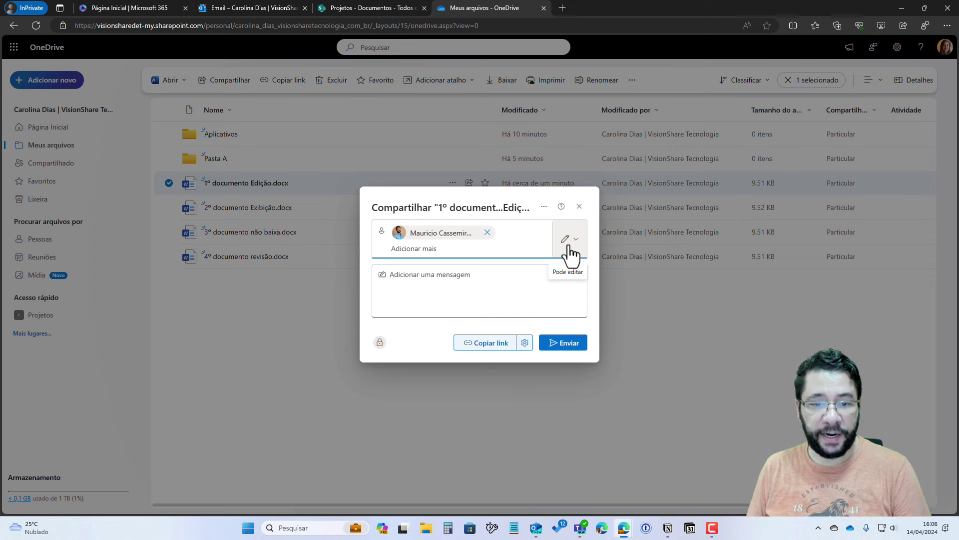
click(451, 279)
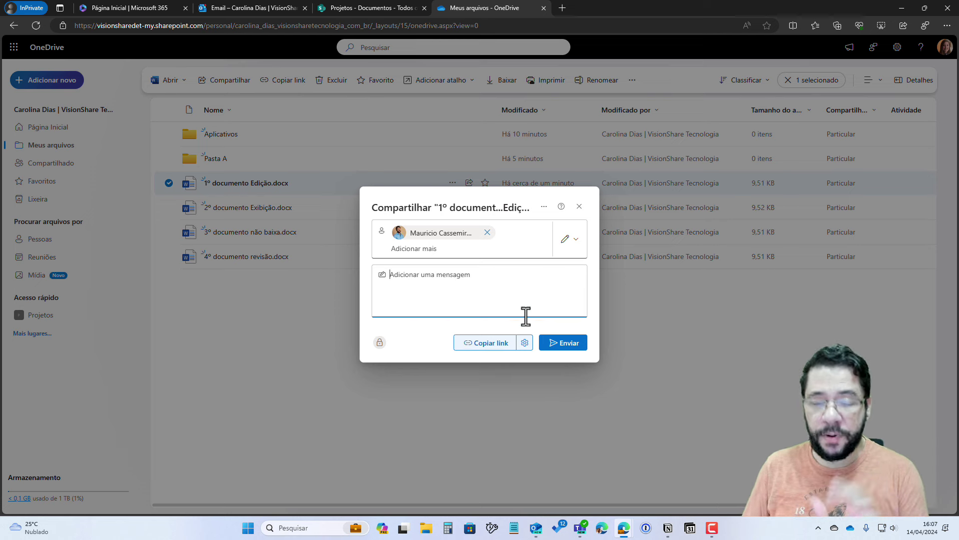
click(566, 345)
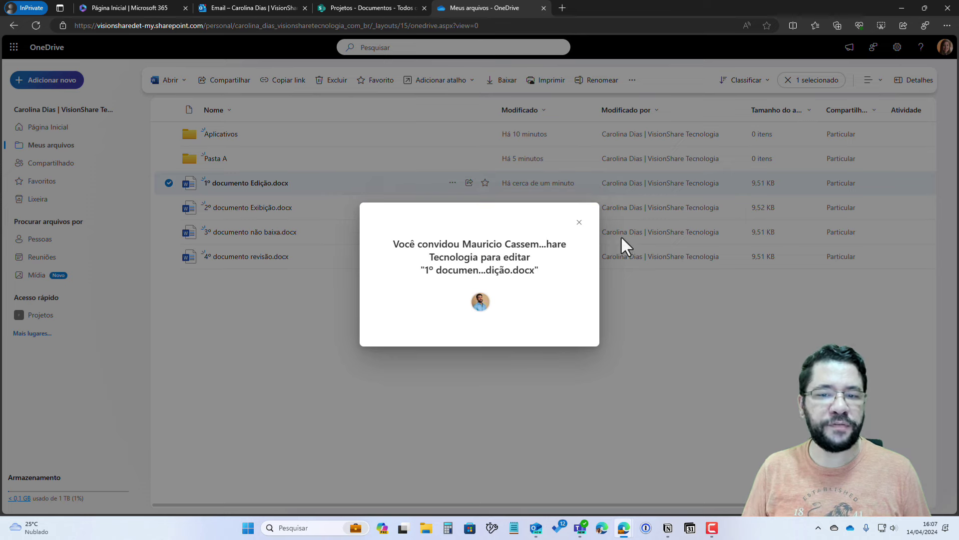
click(579, 222)
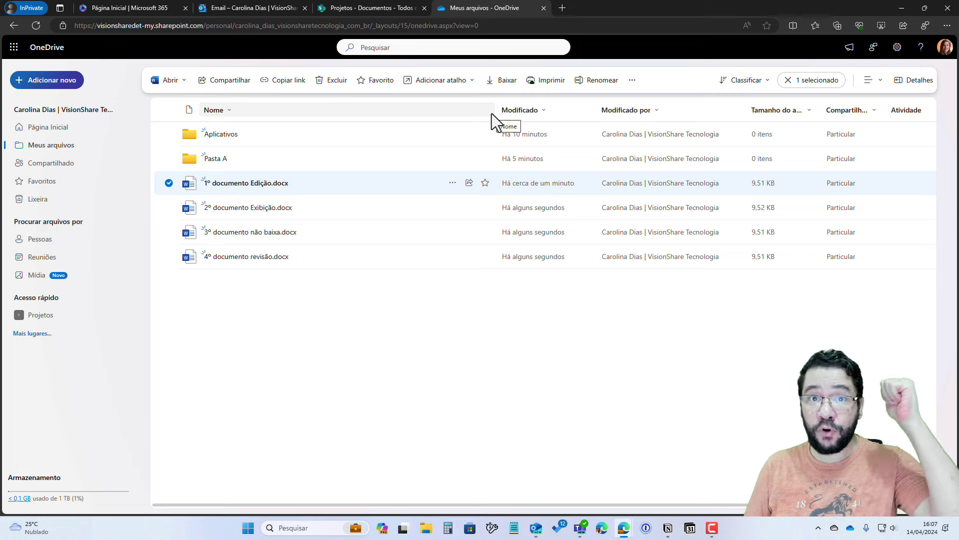
Share "2º documento Exibição.docx" with the same colleague using the Pode exibir permission and send the invitation.
click(169, 206)
click(169, 184)
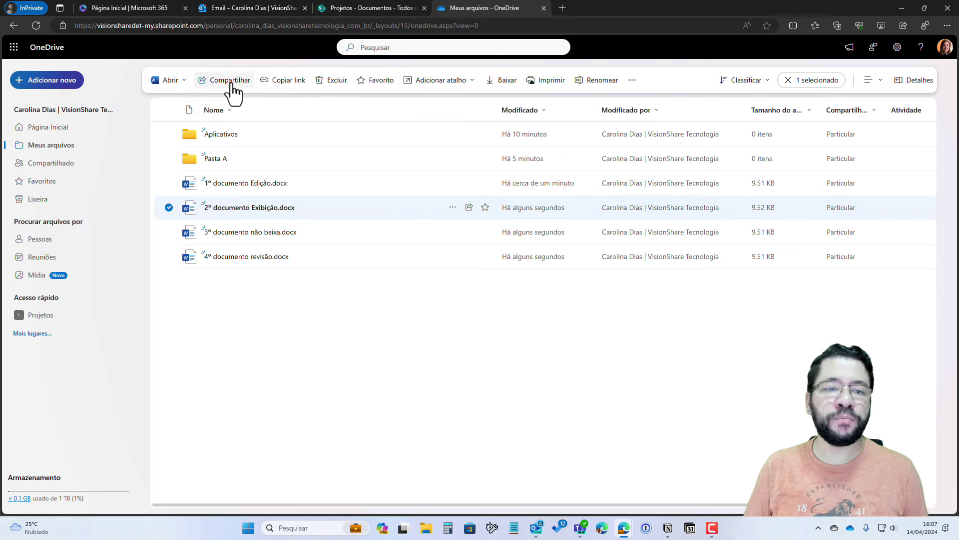
click(210, 80)
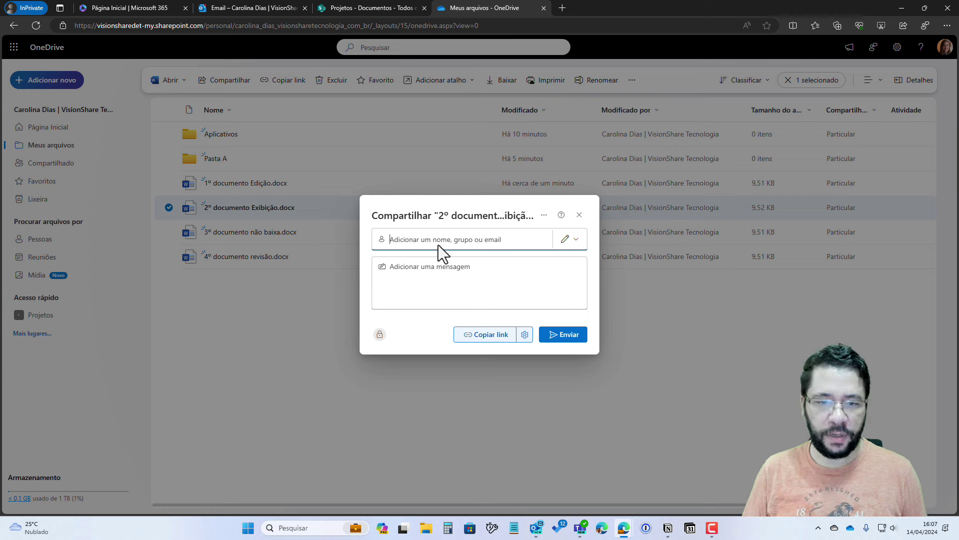
text(mauricio)
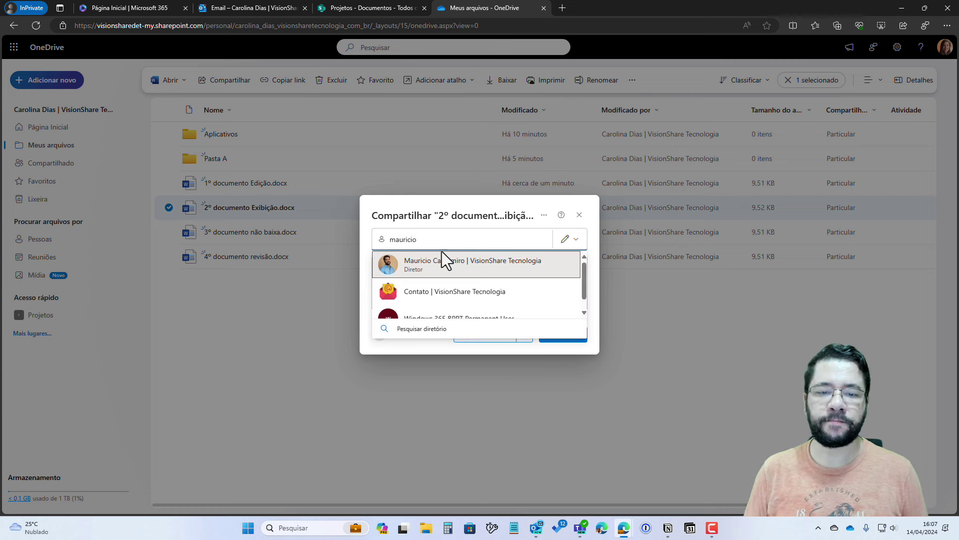
click(442, 255)
click(579, 245)
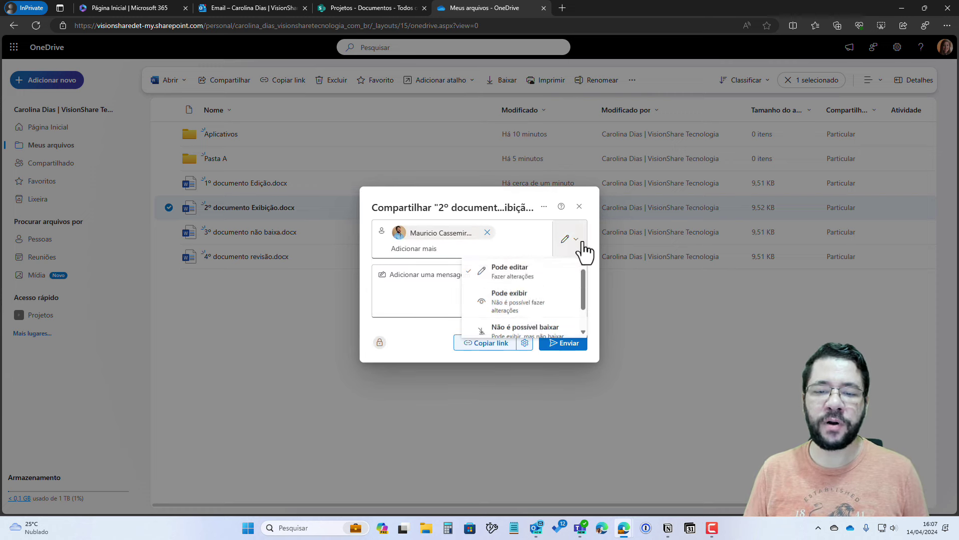
click(537, 302)
click(572, 346)
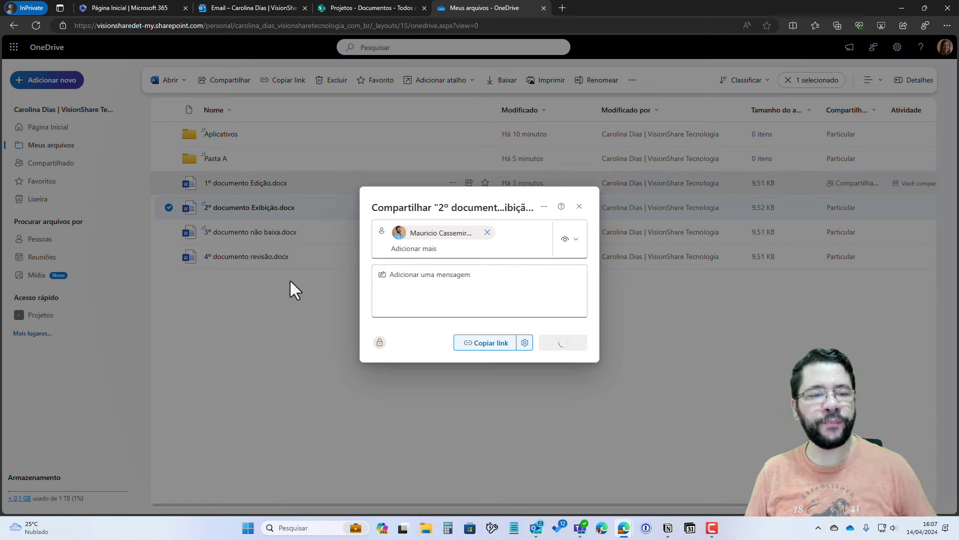
click(579, 221)
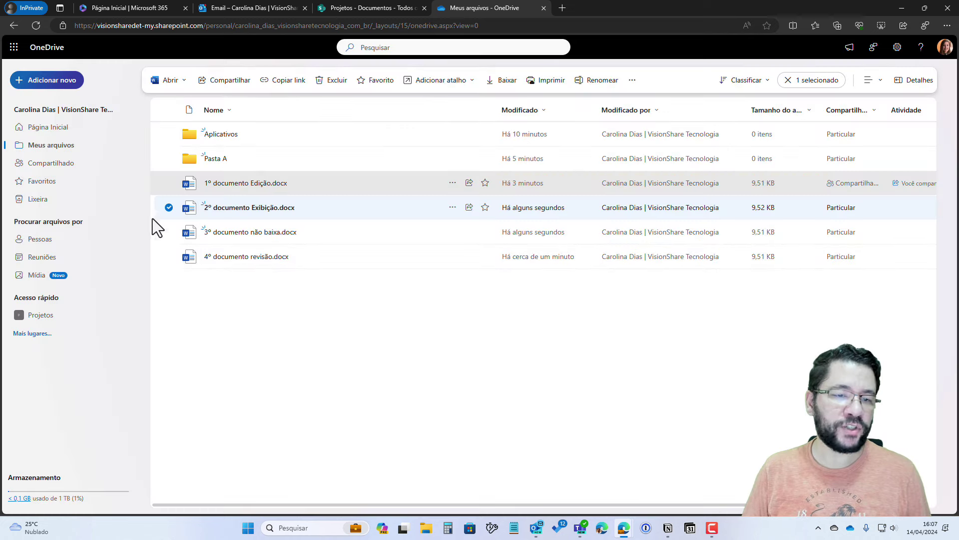
Share "3º documento não baixa.docx" with the same colleague using the Não é possível baixar permission and send the invitation.
click(169, 207)
click(169, 232)
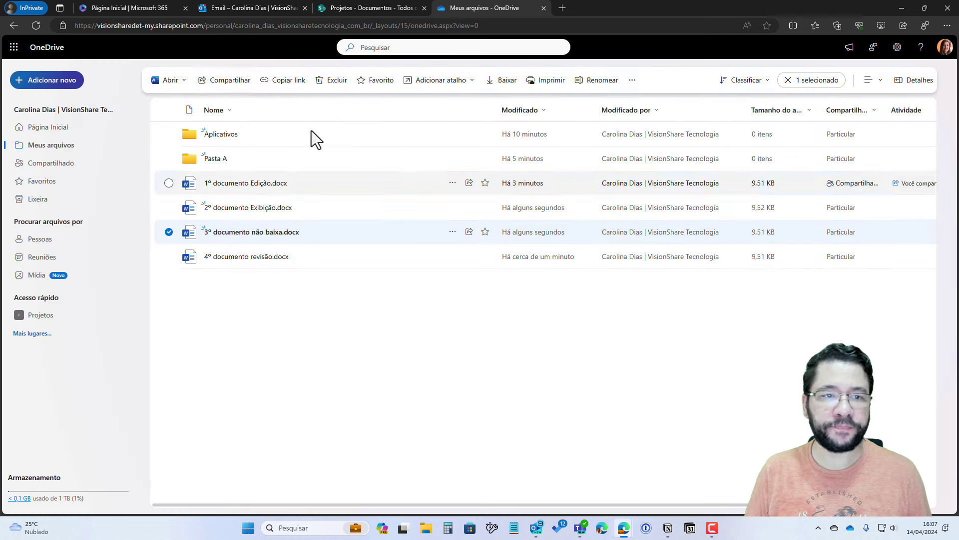
click(224, 81)
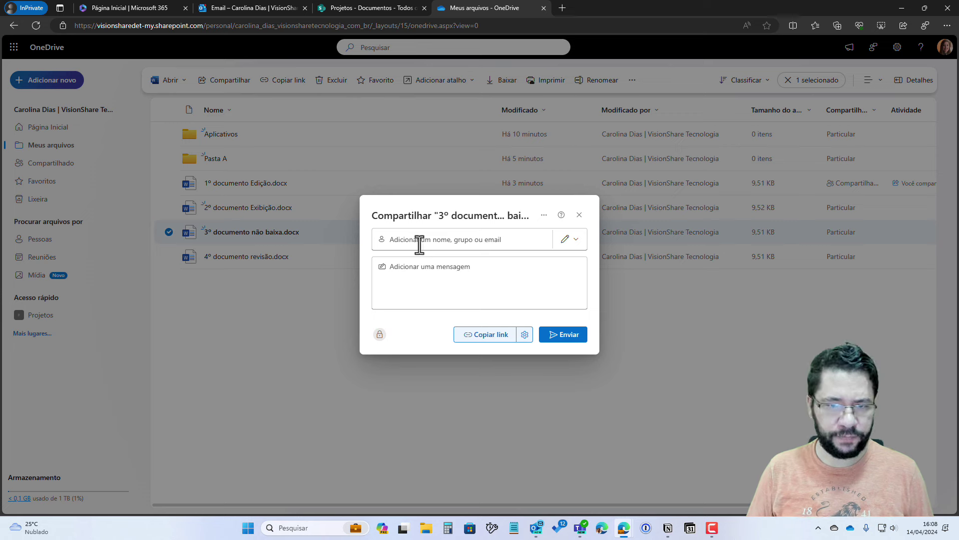
click(418, 240)
text(mauricio)
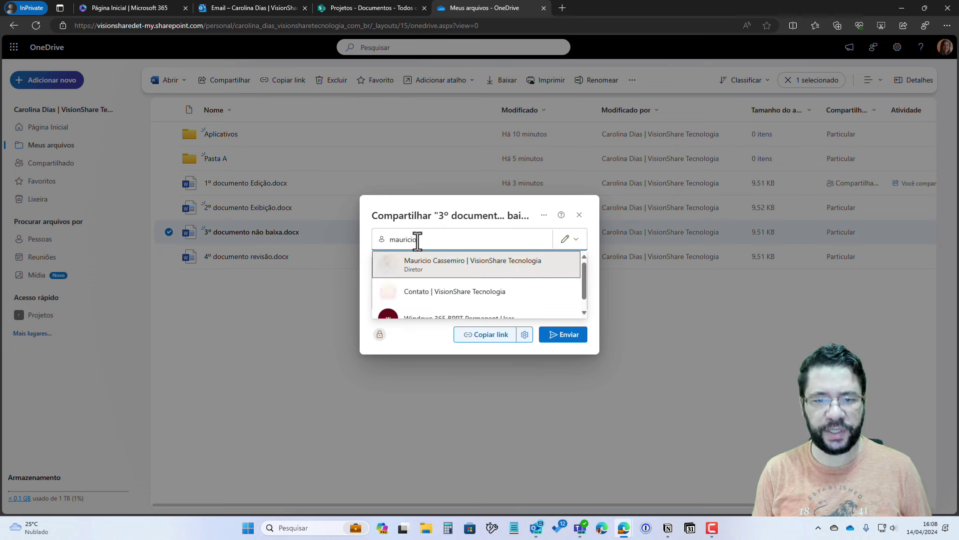
click(435, 265)
click(571, 240)
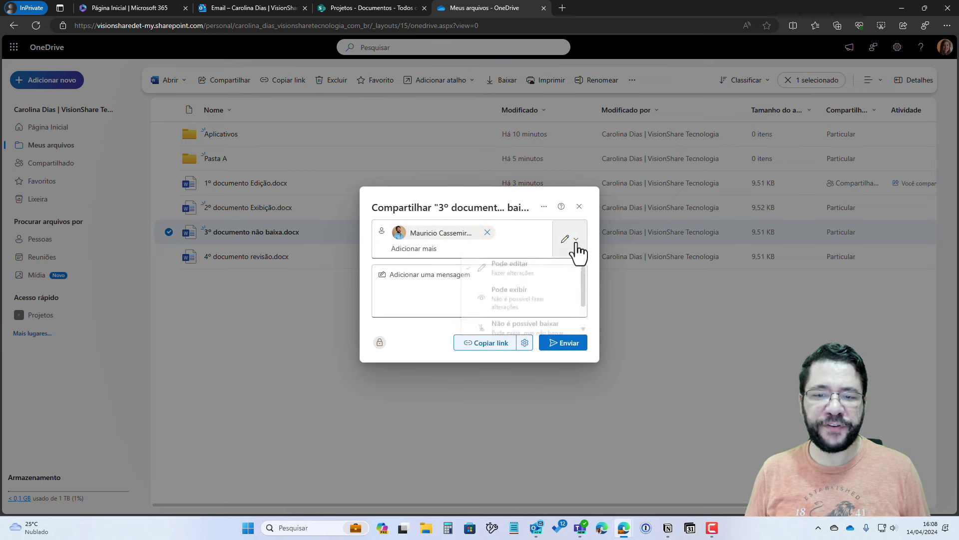
scroll(568, 316, down, 1)
click(567, 314)
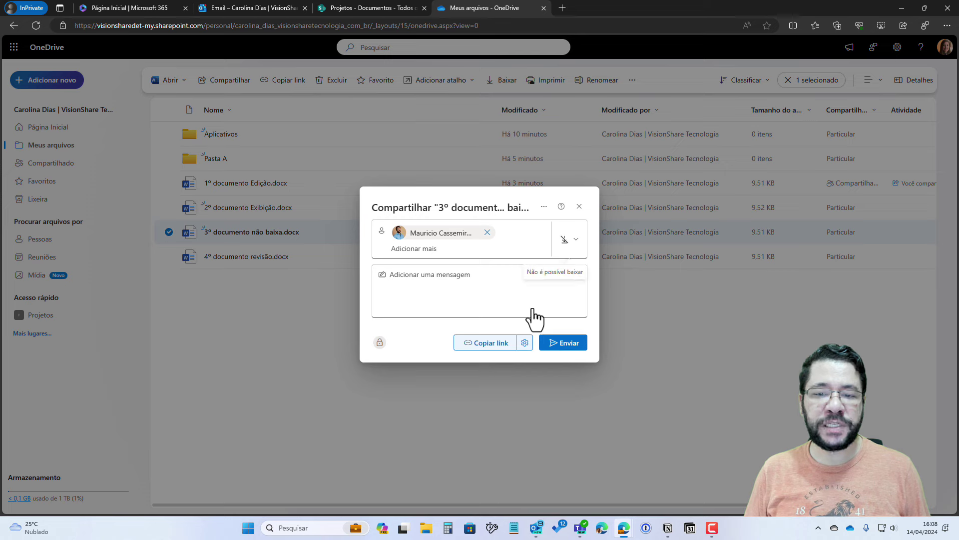
click(565, 345)
click(580, 223)
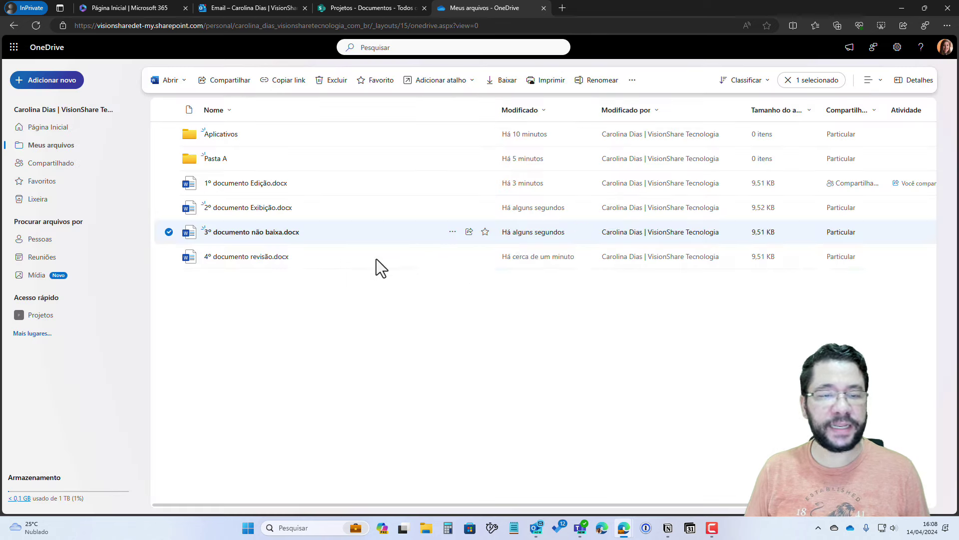
Share "4º documento revisão.docx" with the same colleague using the Pode revisar permission and send the invitation.
click(169, 231)
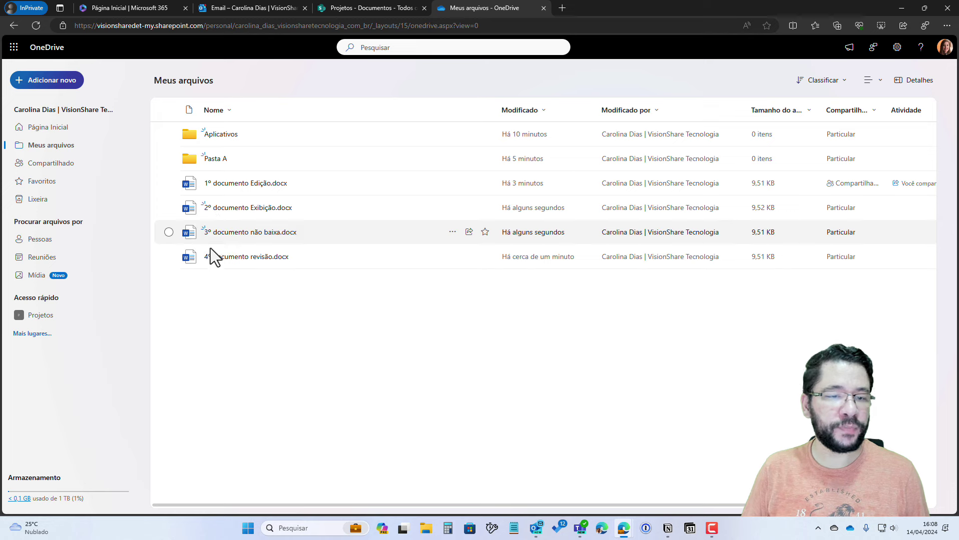
click(169, 256)
click(234, 82)
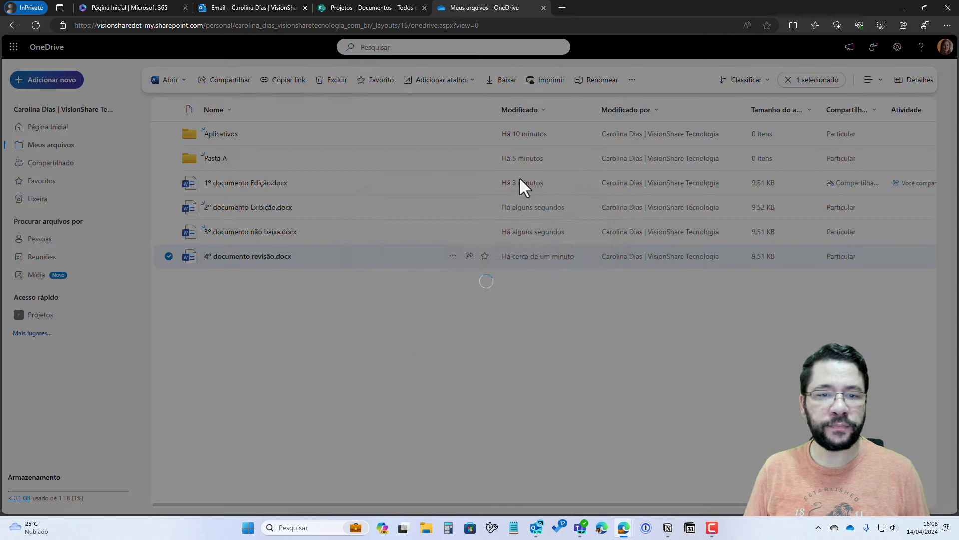
click(477, 240)
text(mauricio)
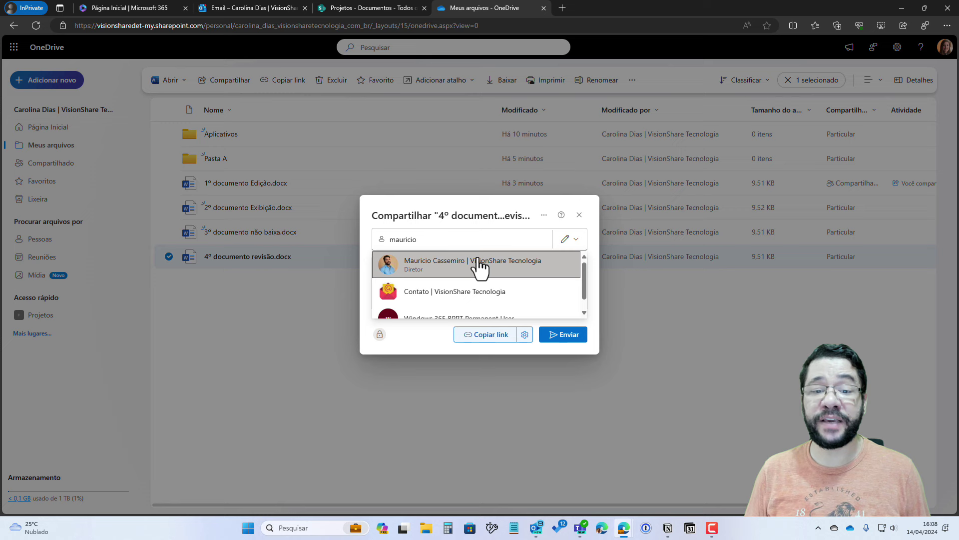
click(479, 263)
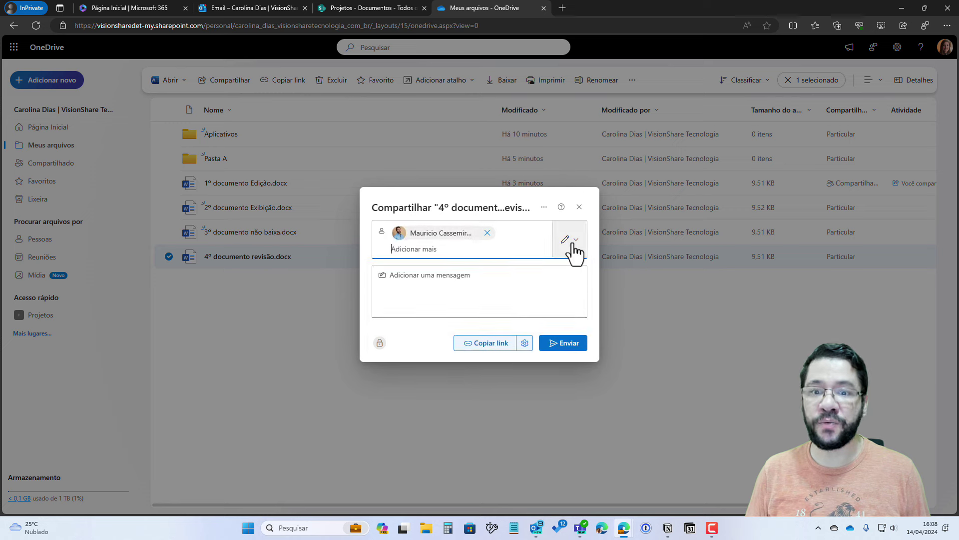
click(571, 240)
scroll(549, 310, down, 2)
click(529, 330)
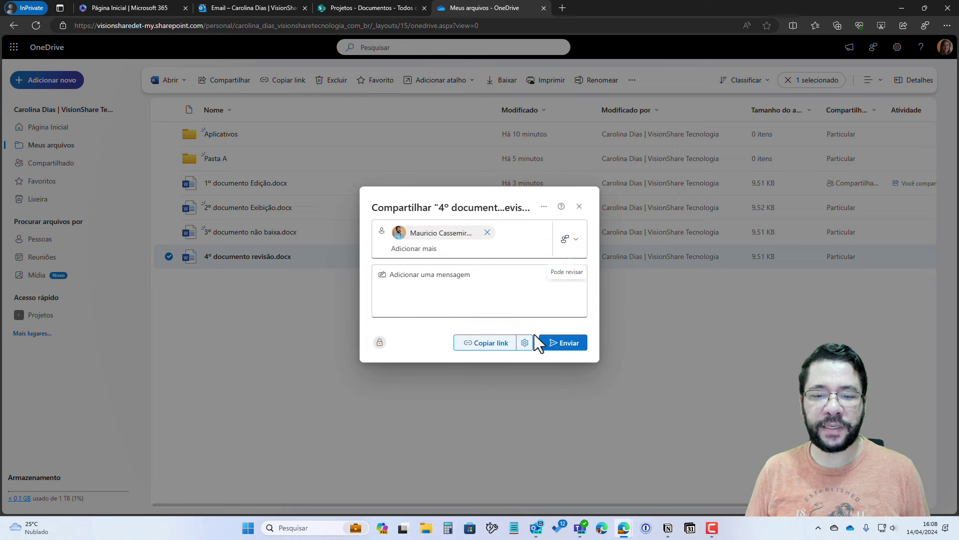
click(568, 345)
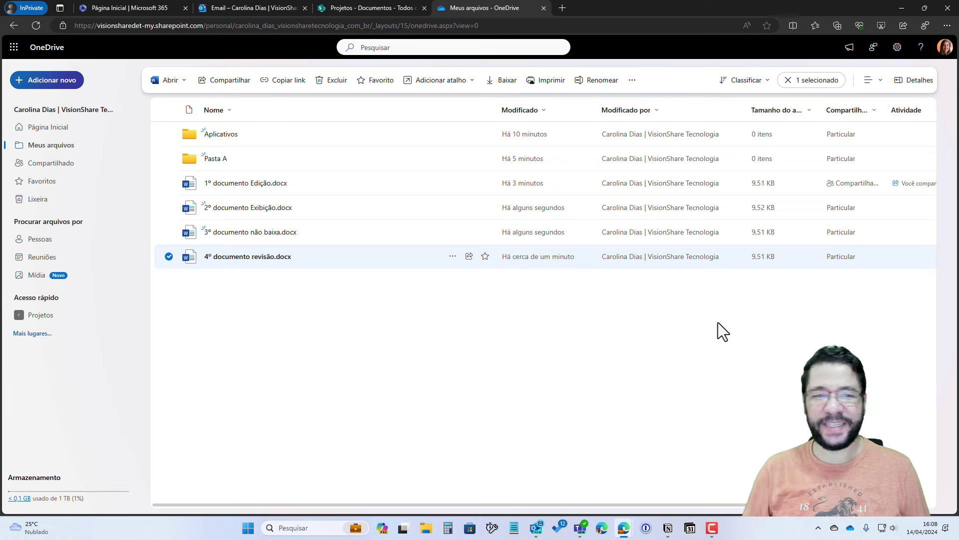
Switch to the colleague's work-profile browser window and open Outlook on the web.
mouse_move(536, 528)
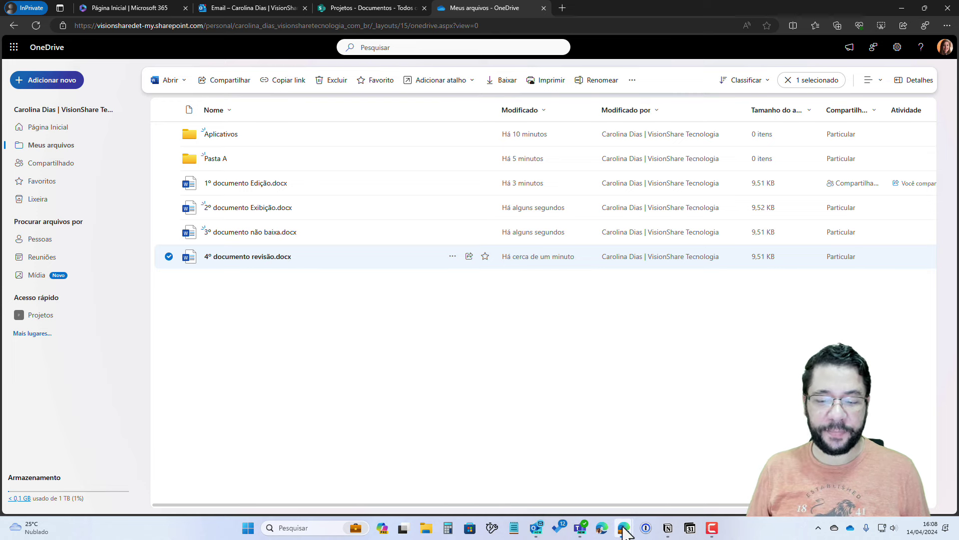
mouse_move(623, 528)
click(596, 476)
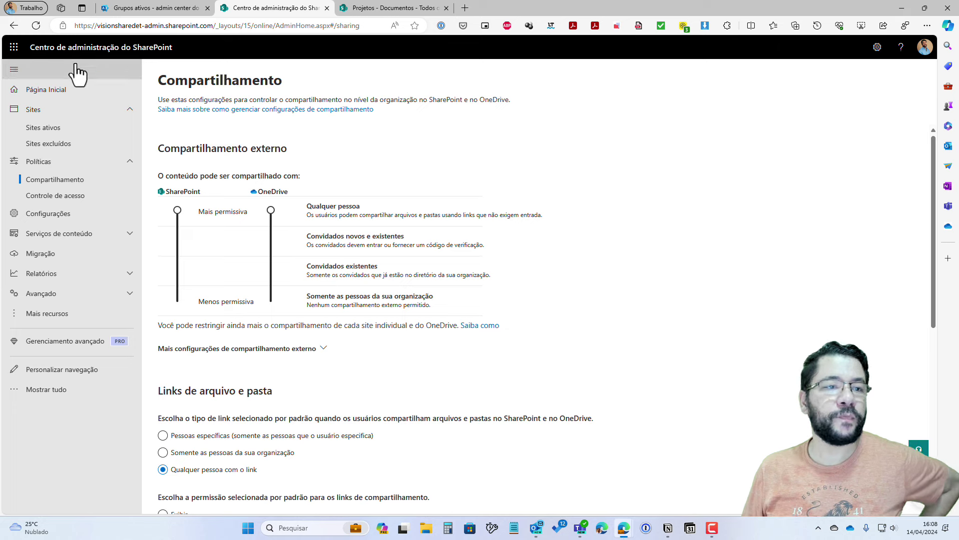
click(13, 47)
click(74, 110)
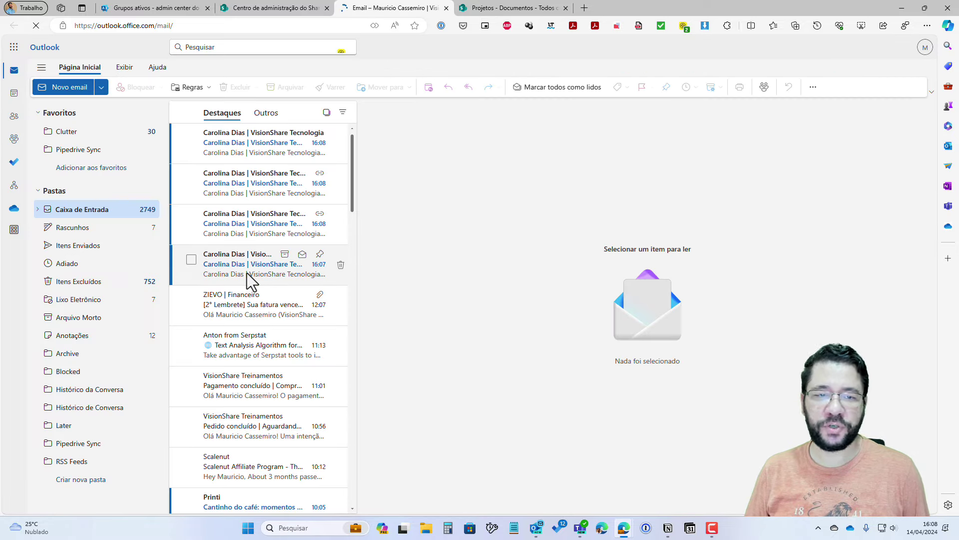
Read the sharing invitation for "1º documento Edição", dismissing the reminders, and open the shared document from it.
click(262, 295)
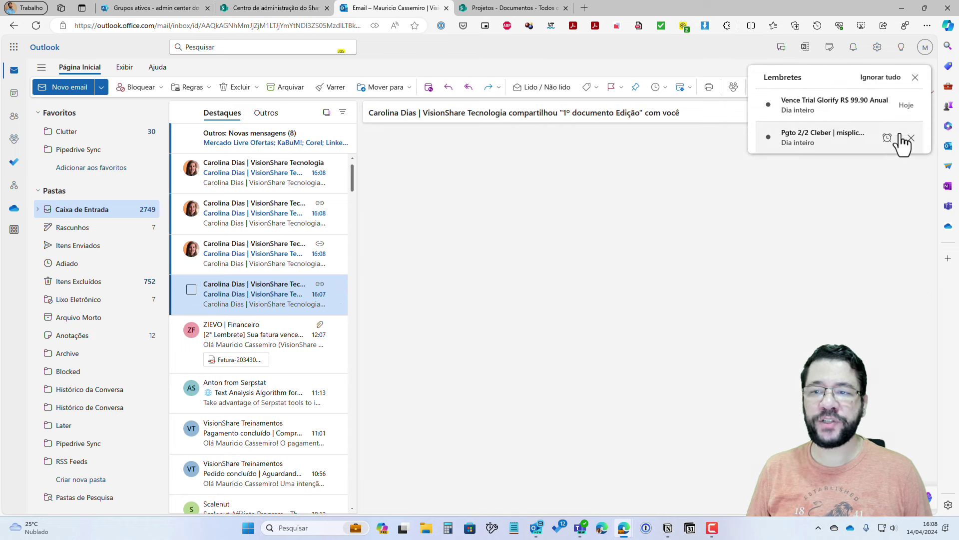
click(916, 77)
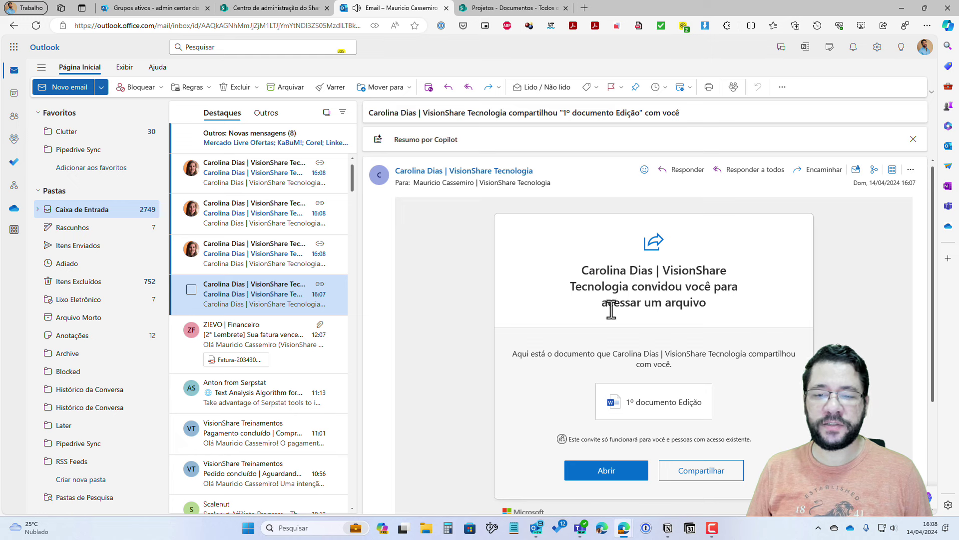
scroll(762, 354, down, 1)
scroll(762, 354, down, 3)
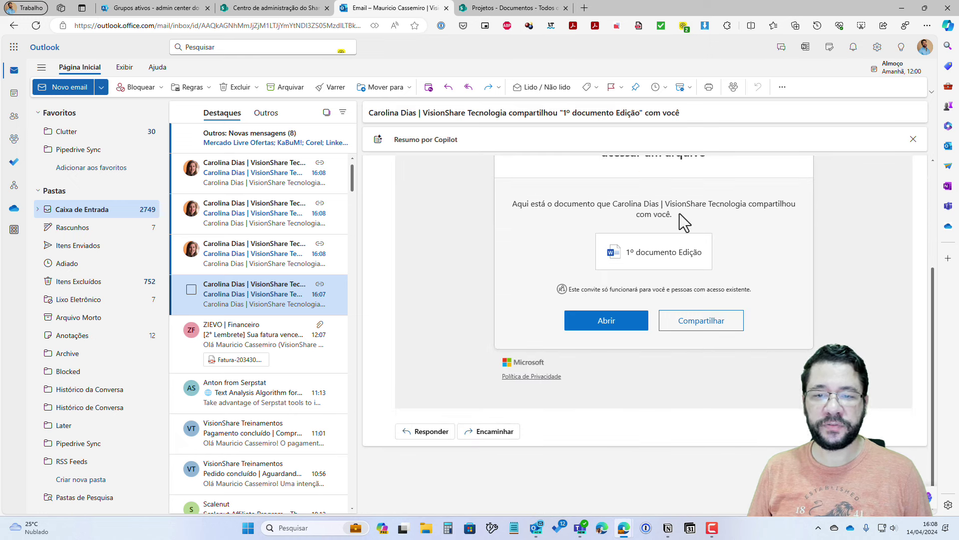
drag(511, 205, 682, 217)
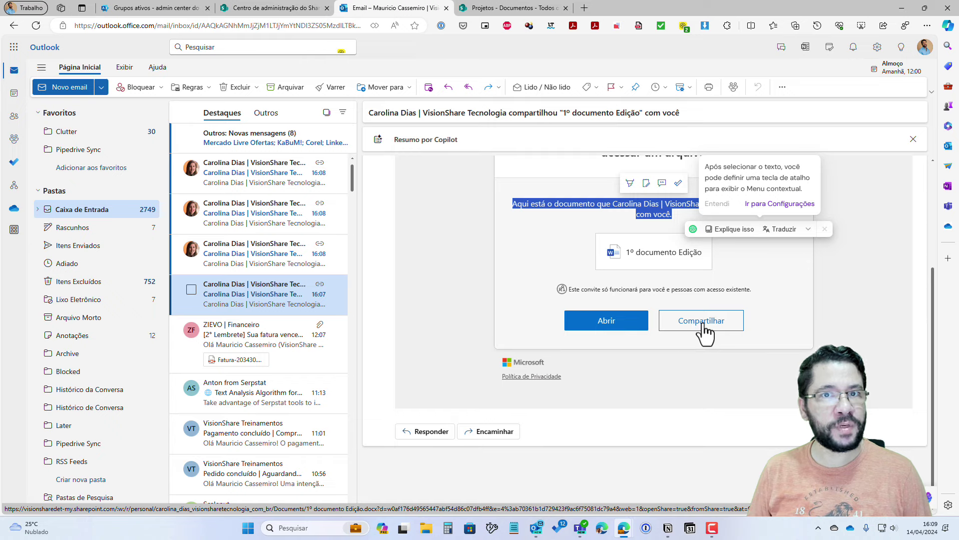
click(631, 252)
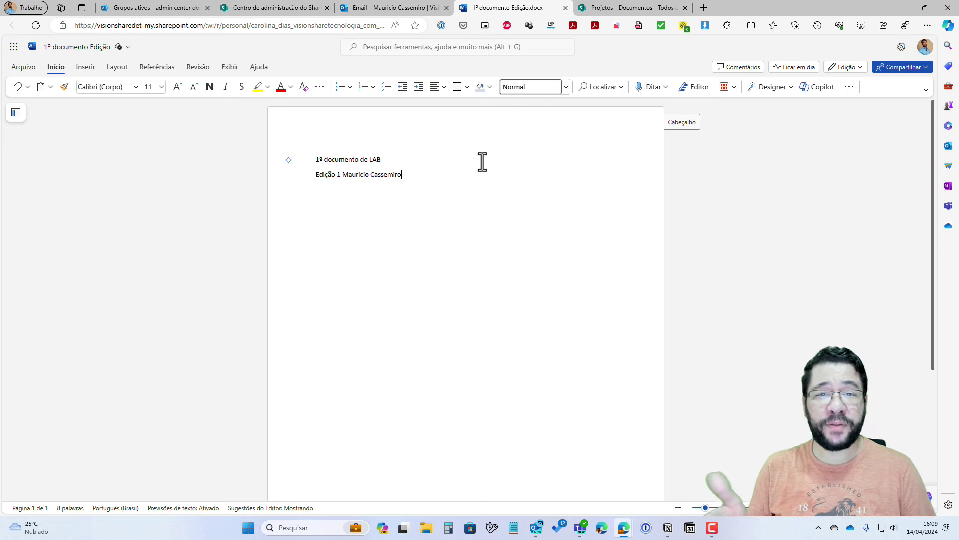
key(super)
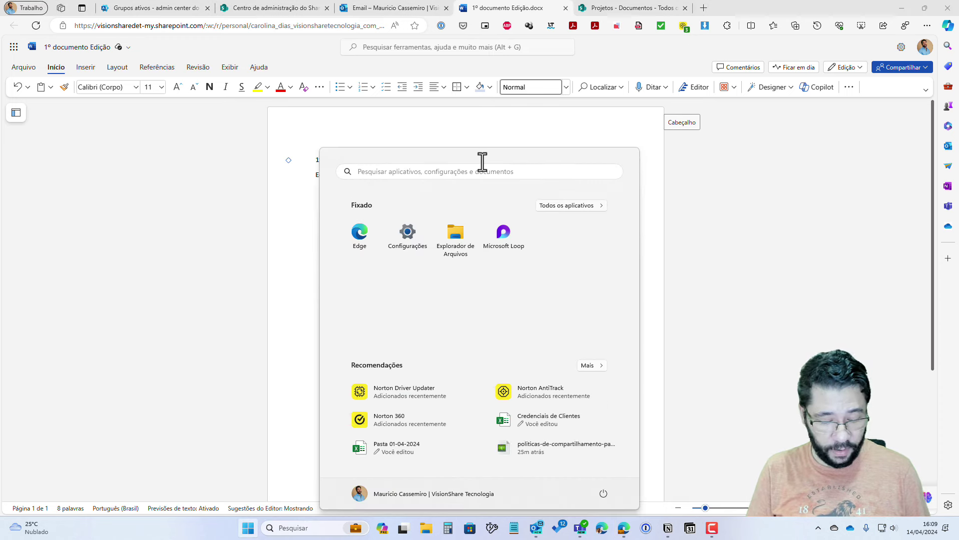
text(word)
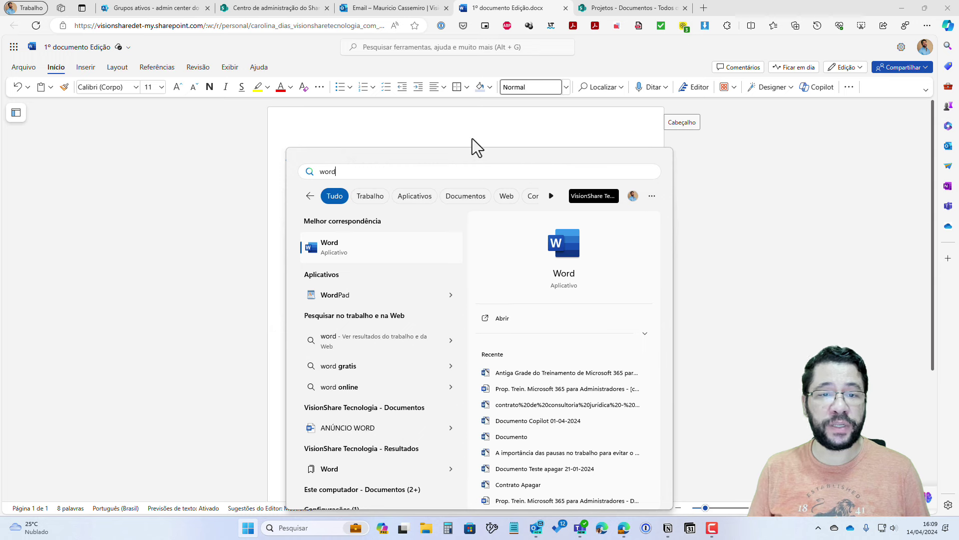
click(466, 126)
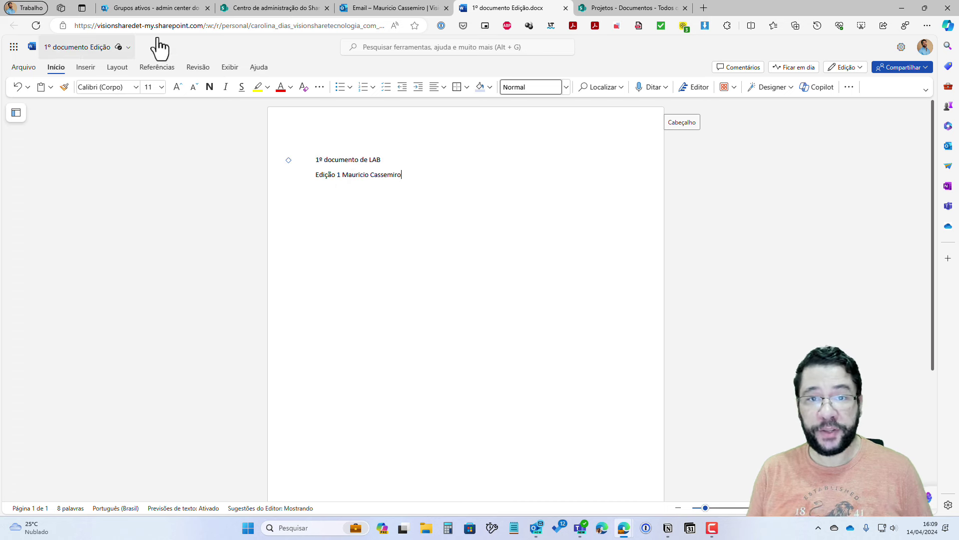
Close the "1º documento Edição" tab and open "2º documento Exibição" from its sharing invitation e-mail.
click(566, 8)
click(260, 267)
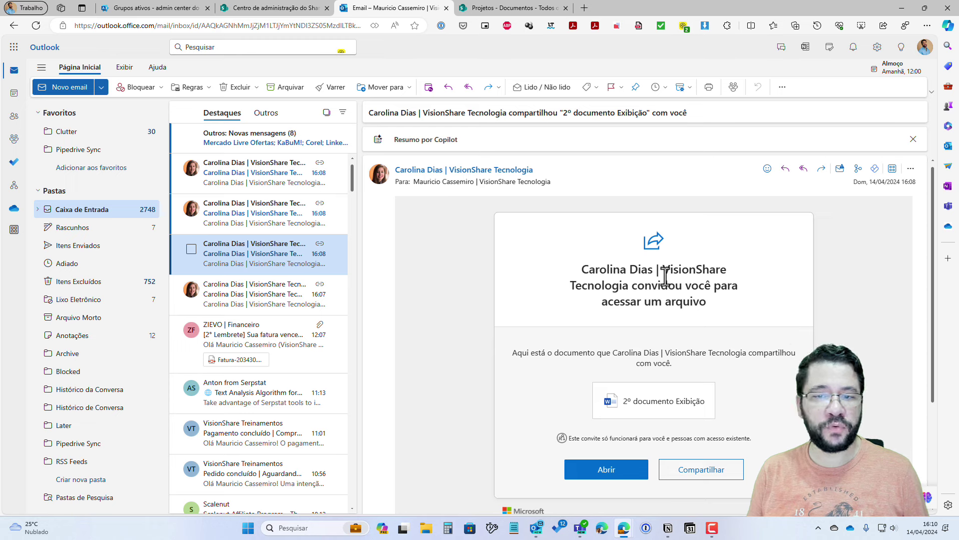
scroll(665, 277, down, 2)
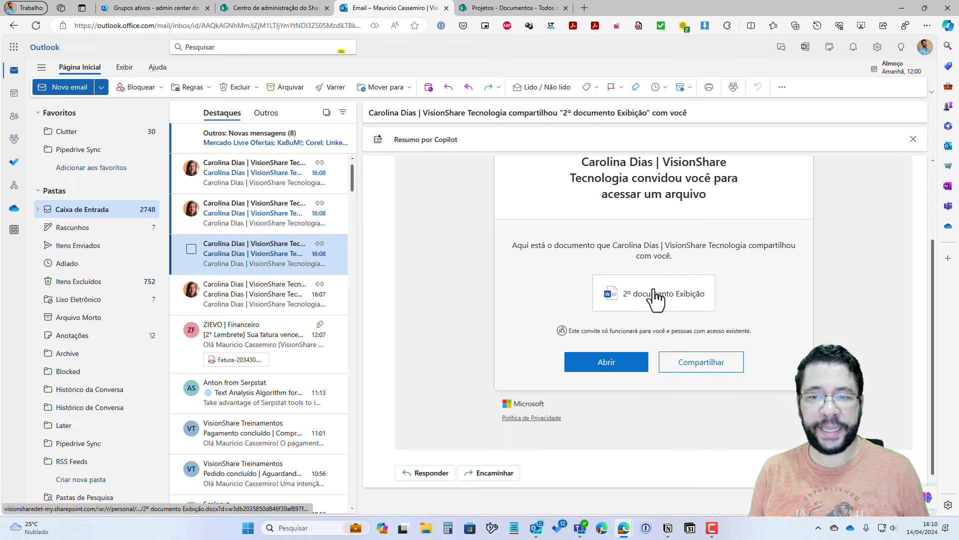
scroll(656, 299, up, 2)
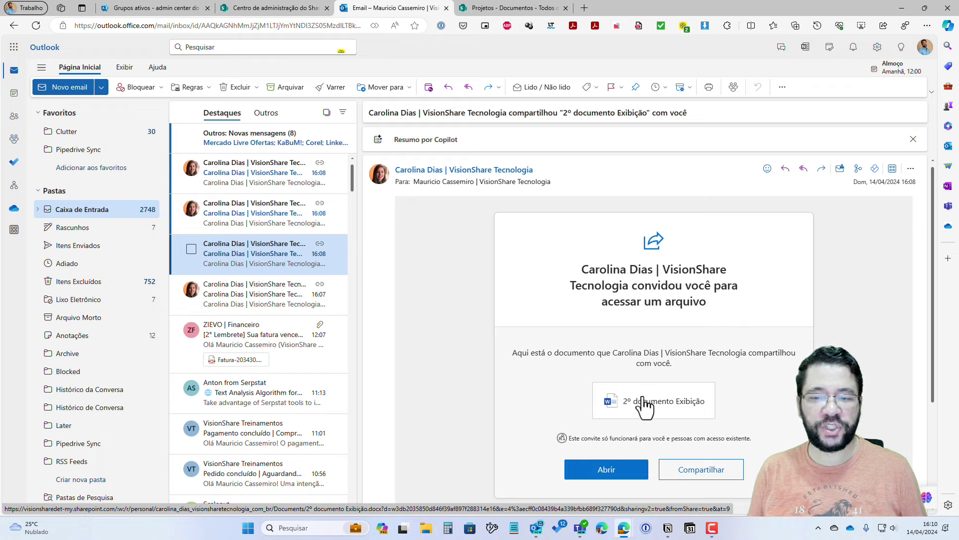
click(616, 470)
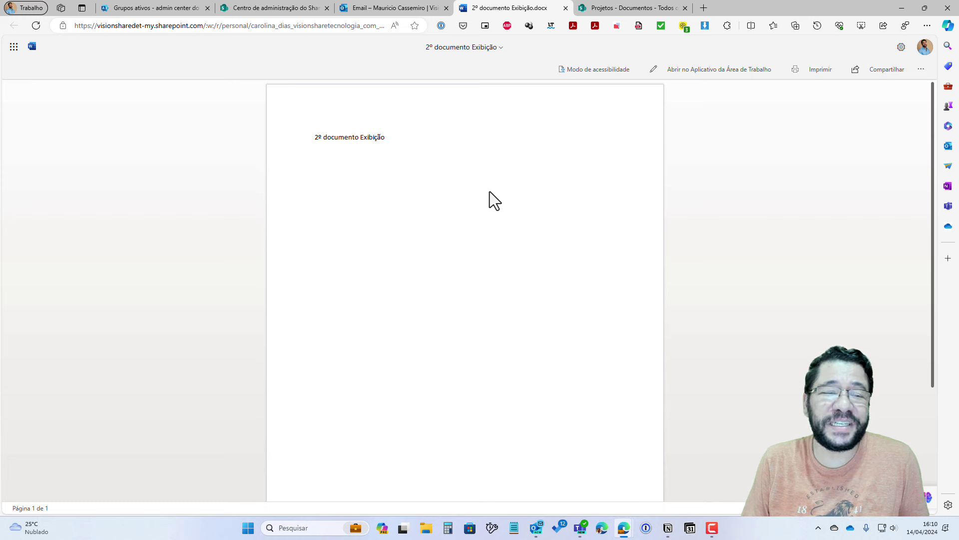
Open "2º documento Exibição" in the Word desktop app and try to add a new line after its text.
click(720, 73)
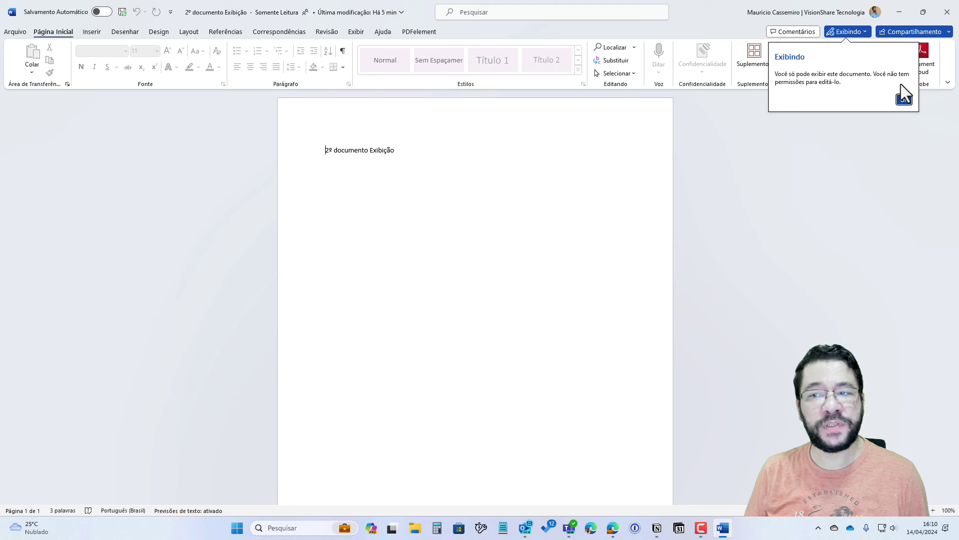
click(905, 99)
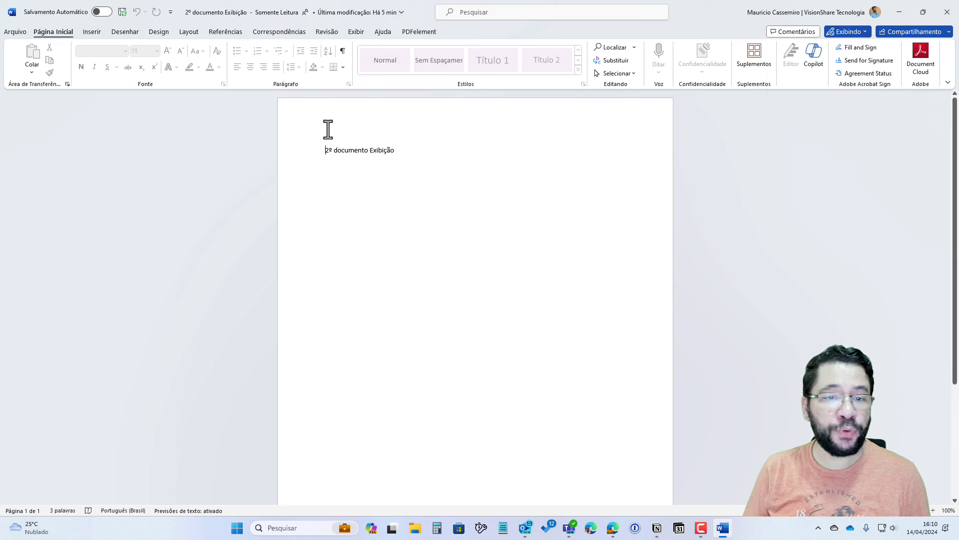
click(423, 150)
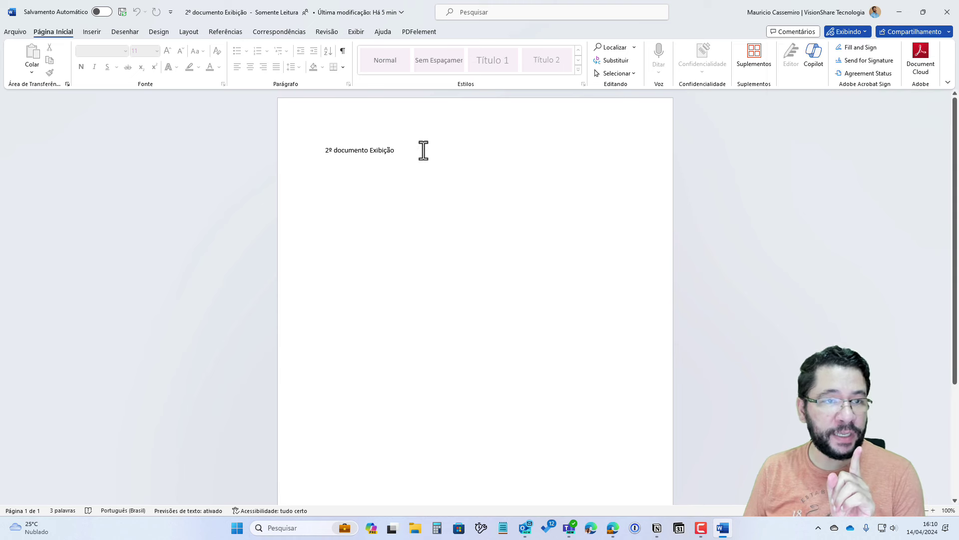
key(Return)
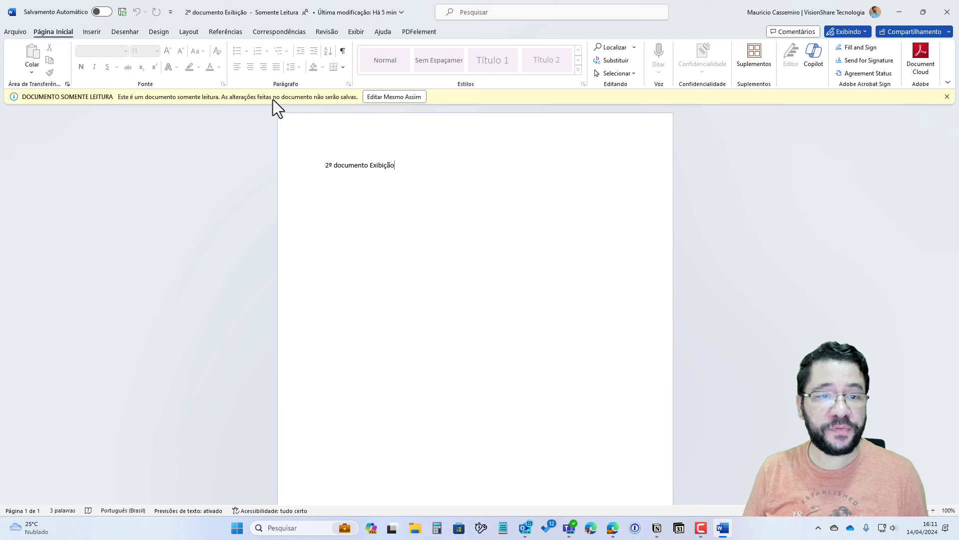
Enable editing of the read-only document, append "egnhetgngtrgh" to its text and try to save it, cancelling the save-as dialog.
click(416, 100)
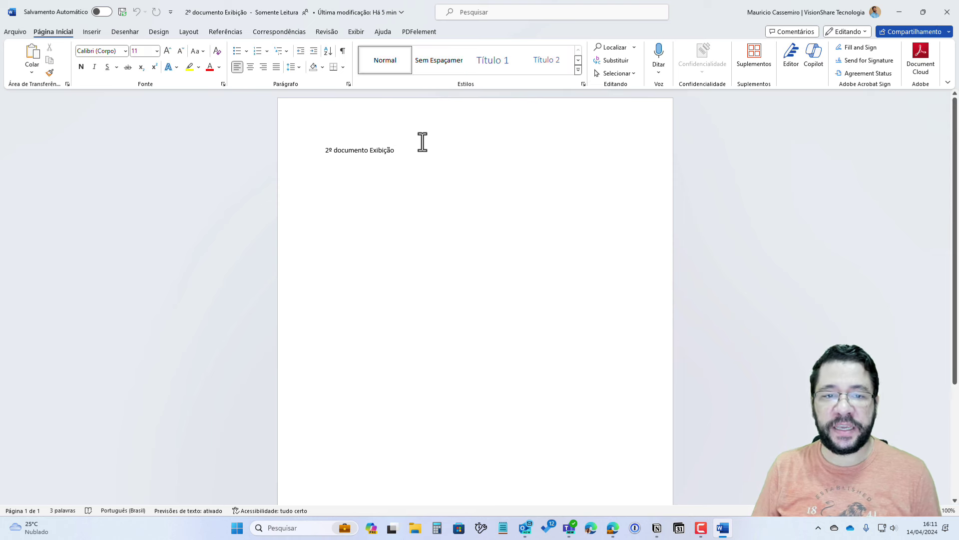
text(oegnhetgngtrgh)
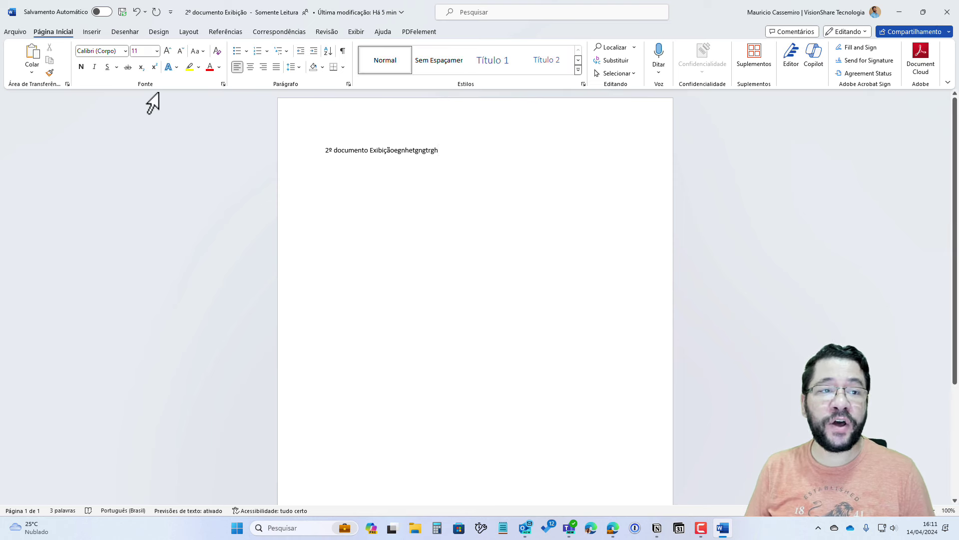
click(122, 12)
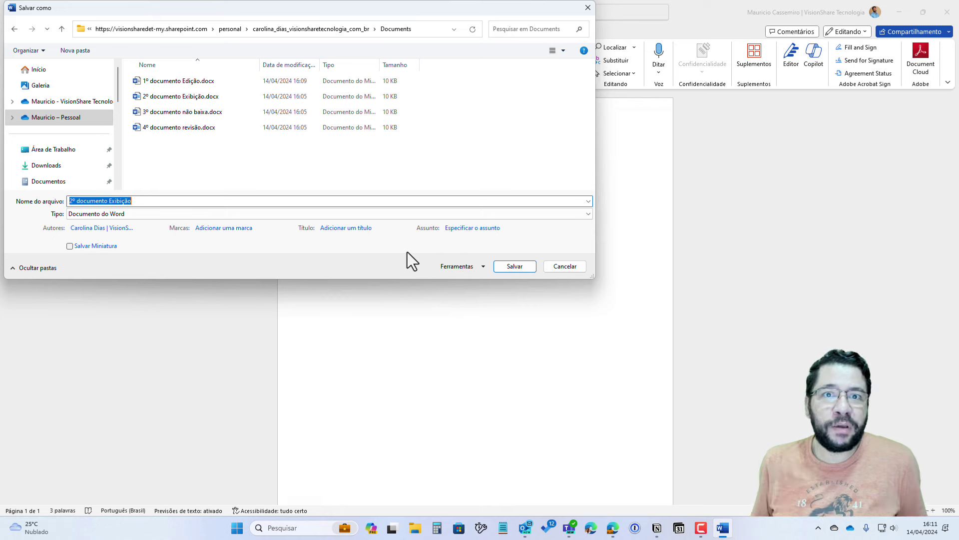
click(572, 268)
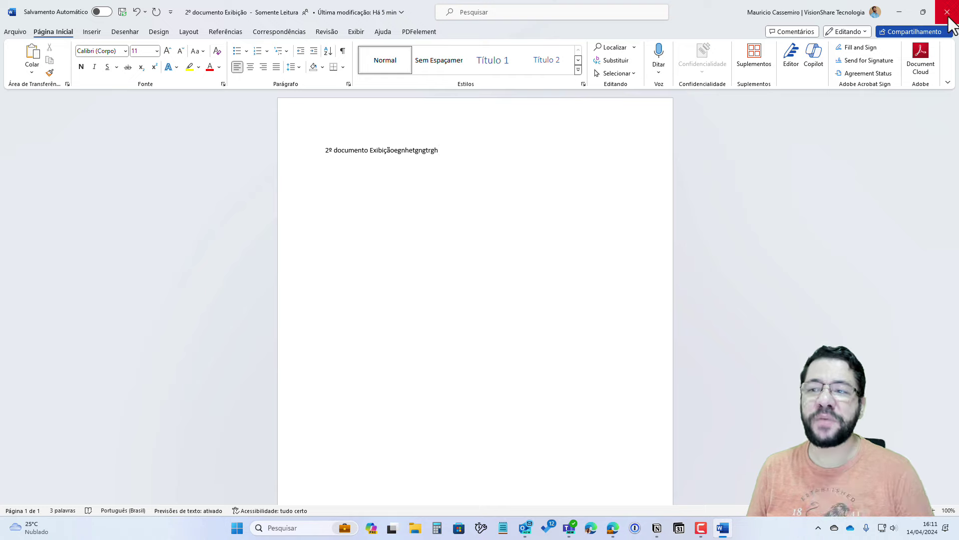
Close "2º documento Exibição" in the Word desktop app without saving the changes and close its browser tab.
click(947, 12)
click(500, 279)
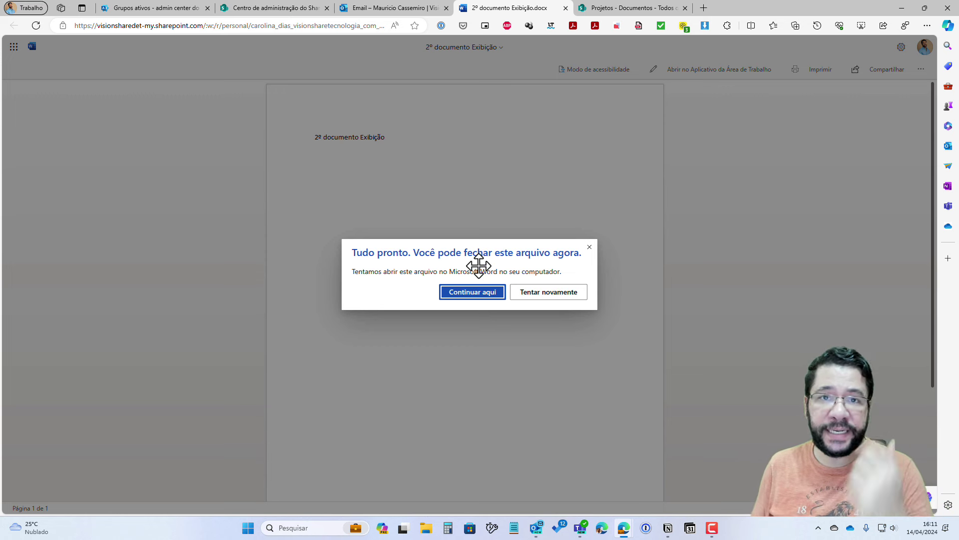
click(566, 8)
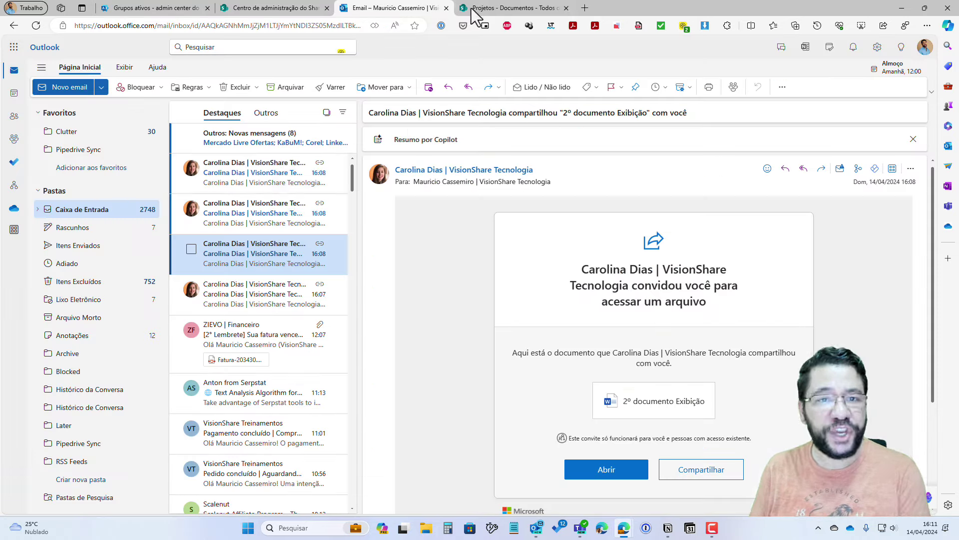
Open "3º documento não baixa" from its sharing invitation e-mail and examine which options the document offers.
click(242, 228)
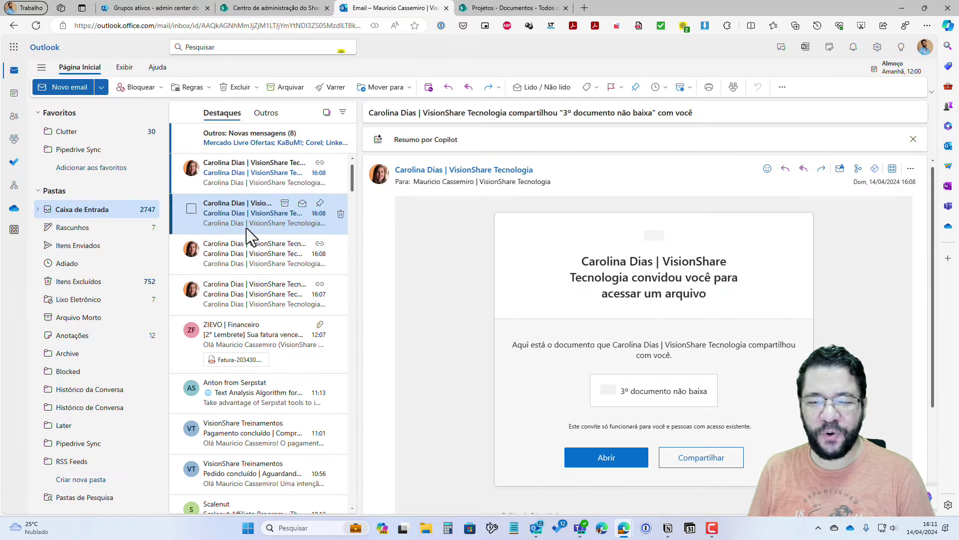
click(607, 470)
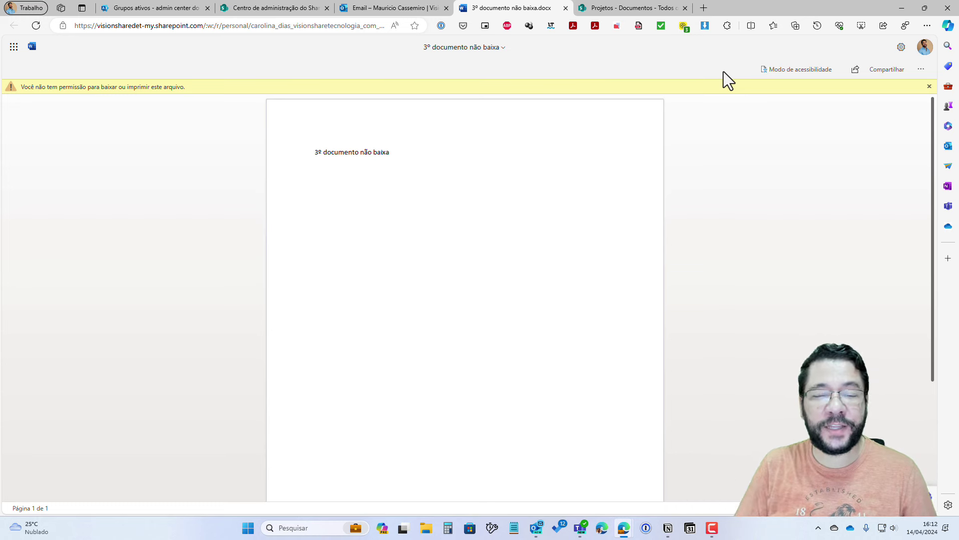
click(12, 49)
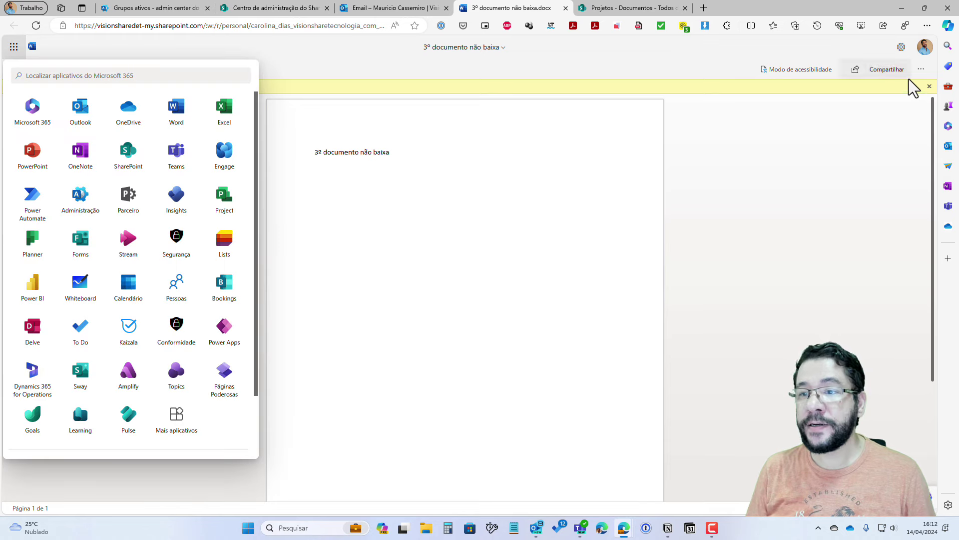
click(917, 73)
click(2, 45)
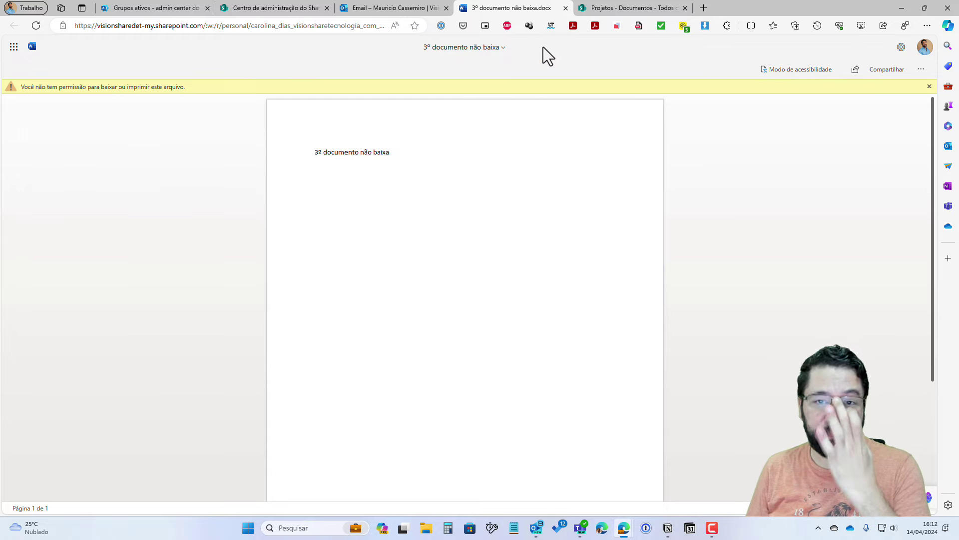
Return to the inbox, reopen "2º documento Exibição" from its invitation and examine its print and download options.
click(565, 8)
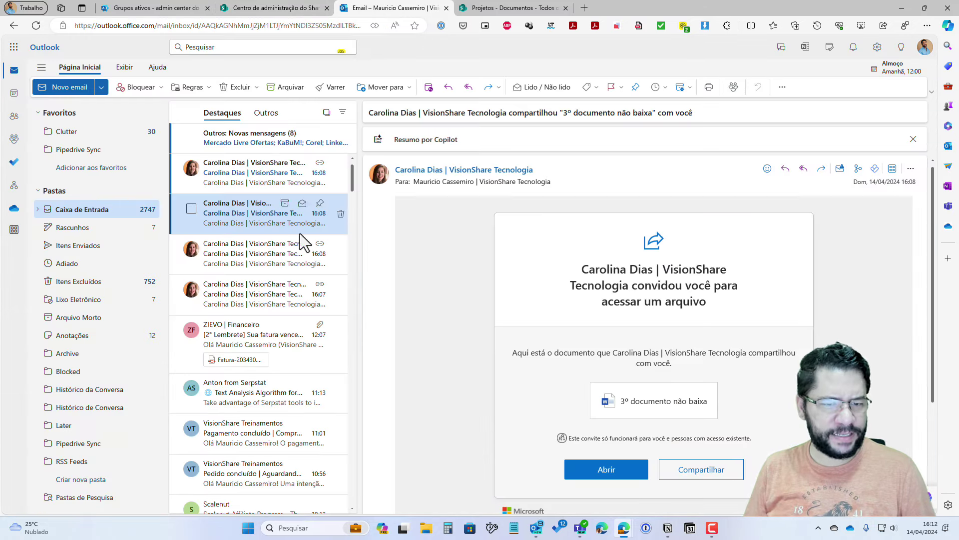
click(309, 268)
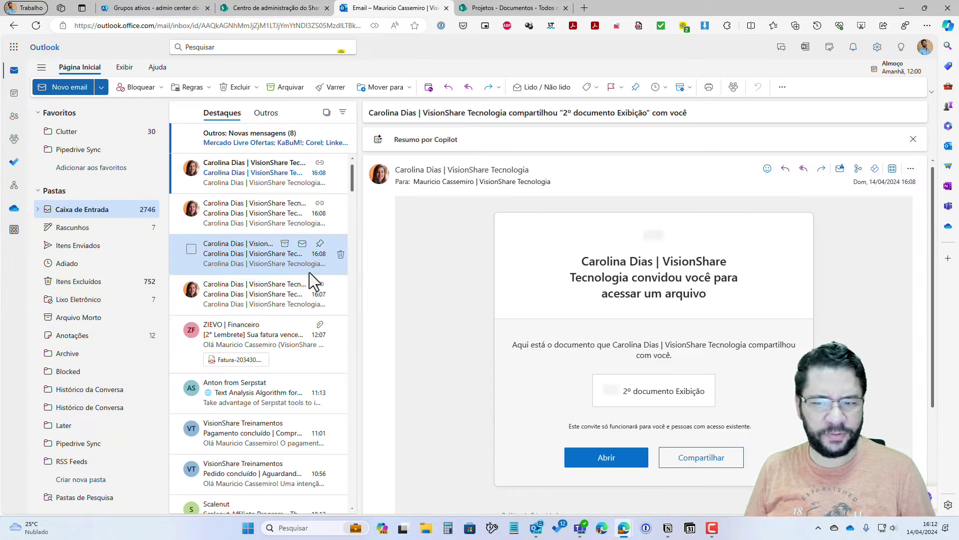
click(644, 400)
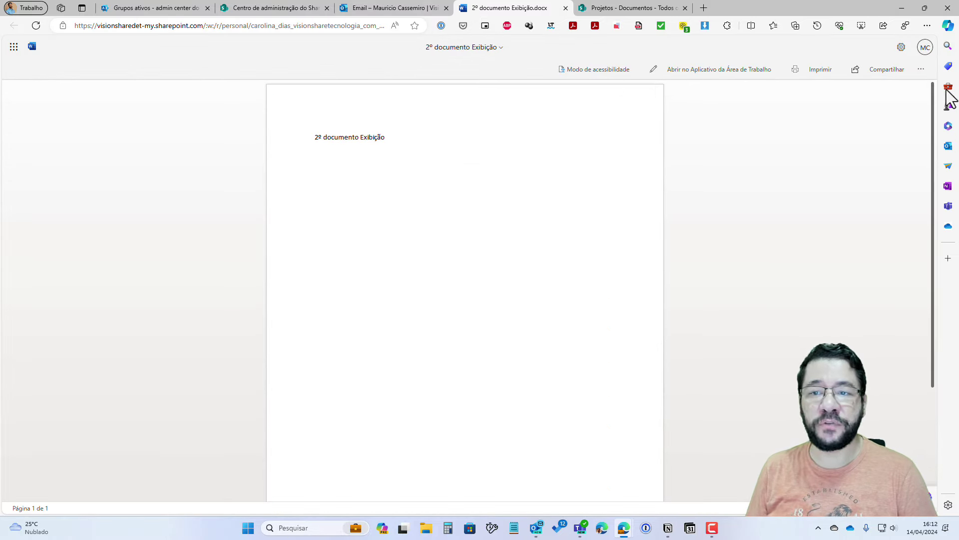
click(922, 70)
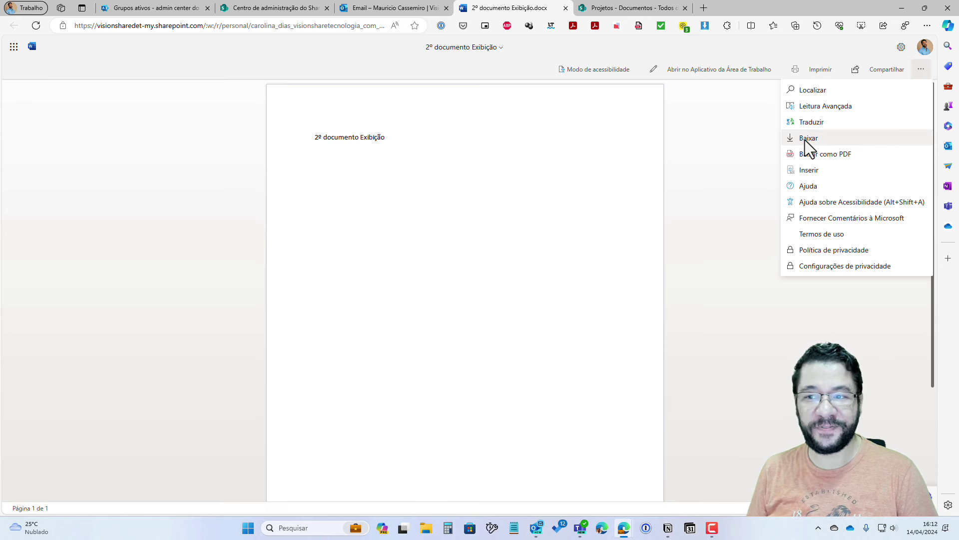
click(787, 73)
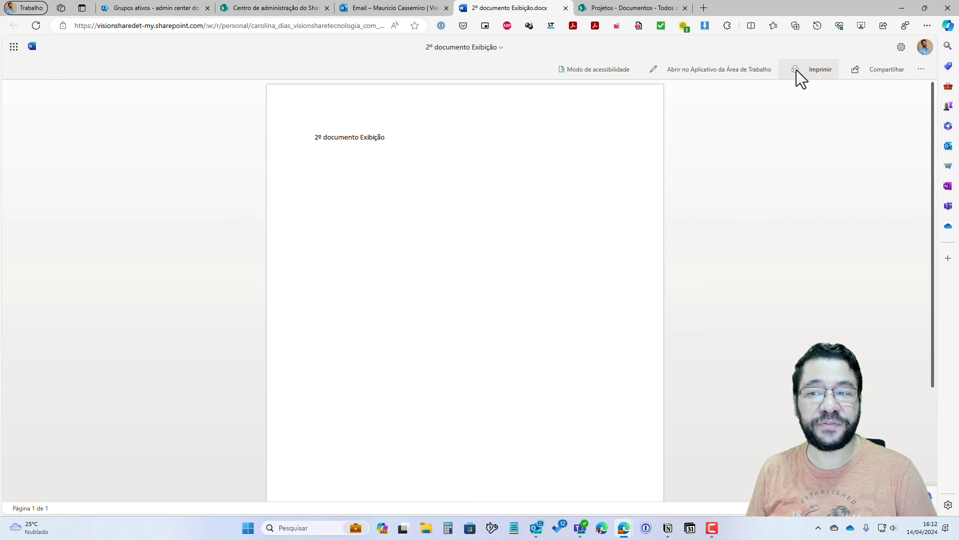
click(917, 72)
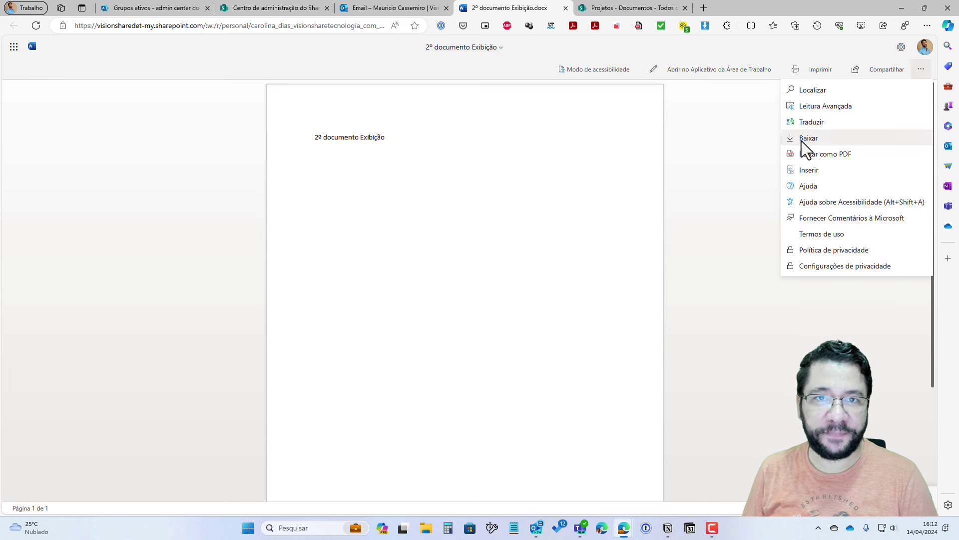
Close that document, reopen "3º documento não baixa" from its invitation and check its additional options for download commands.
click(566, 7)
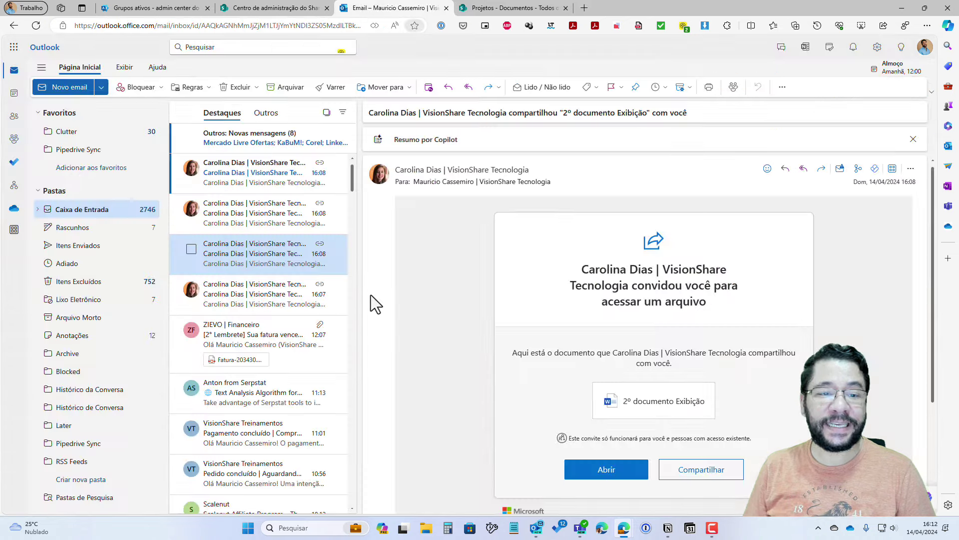
click(242, 200)
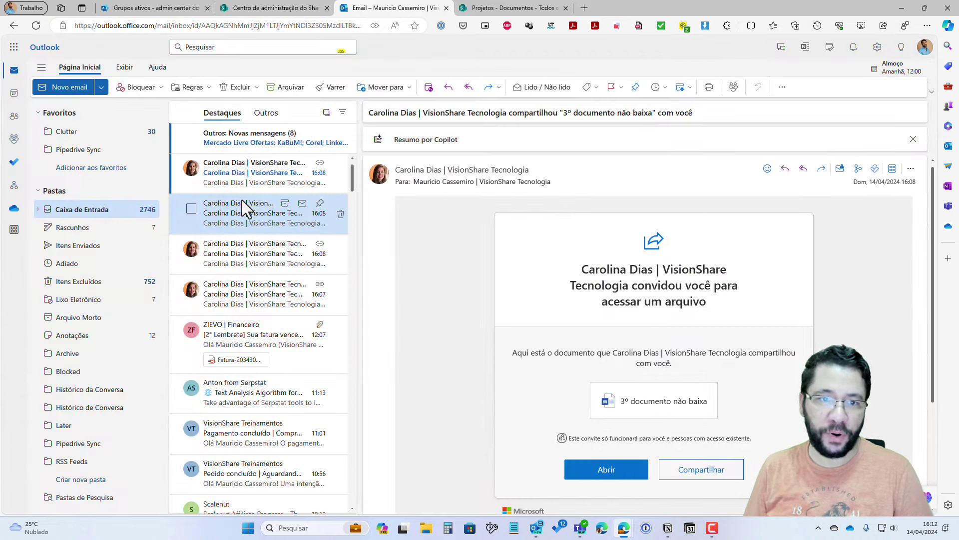
click(624, 472)
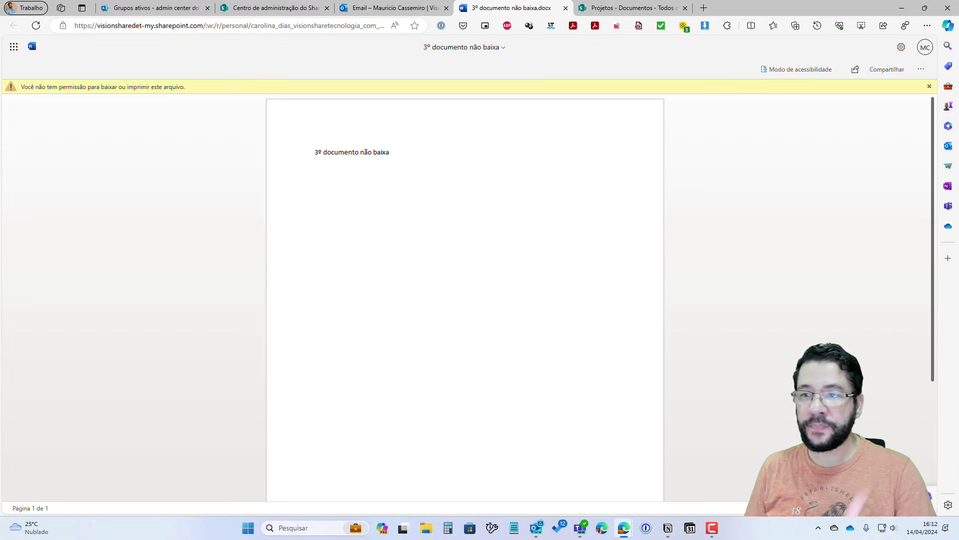
click(926, 73)
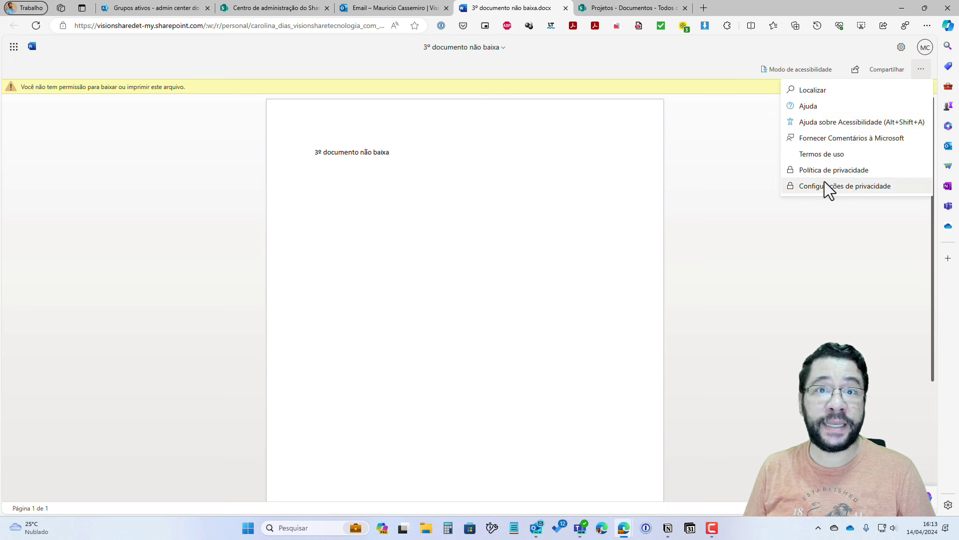
click(850, 289)
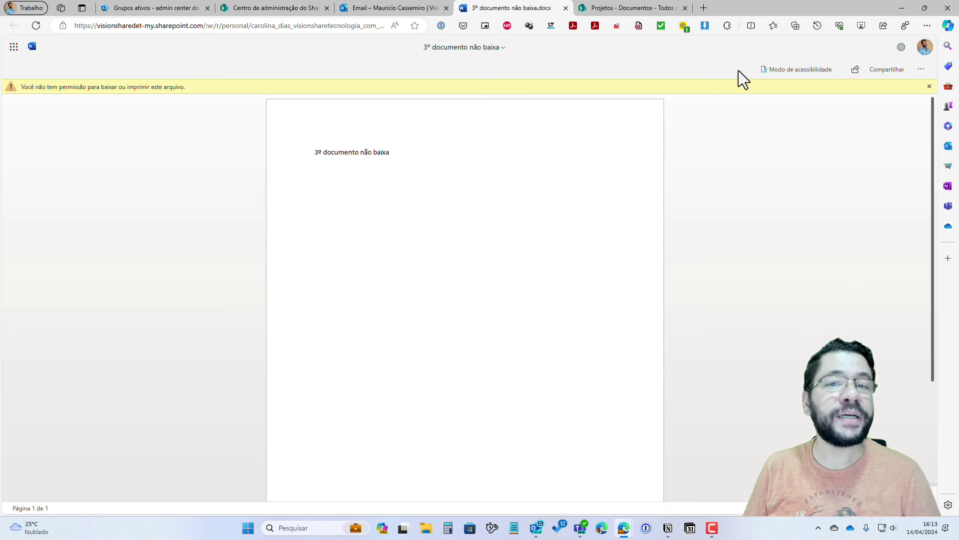
Open "4º documento revisão" from its sharing invitation, dismiss the review notice and examine its markup display options.
click(566, 8)
click(256, 185)
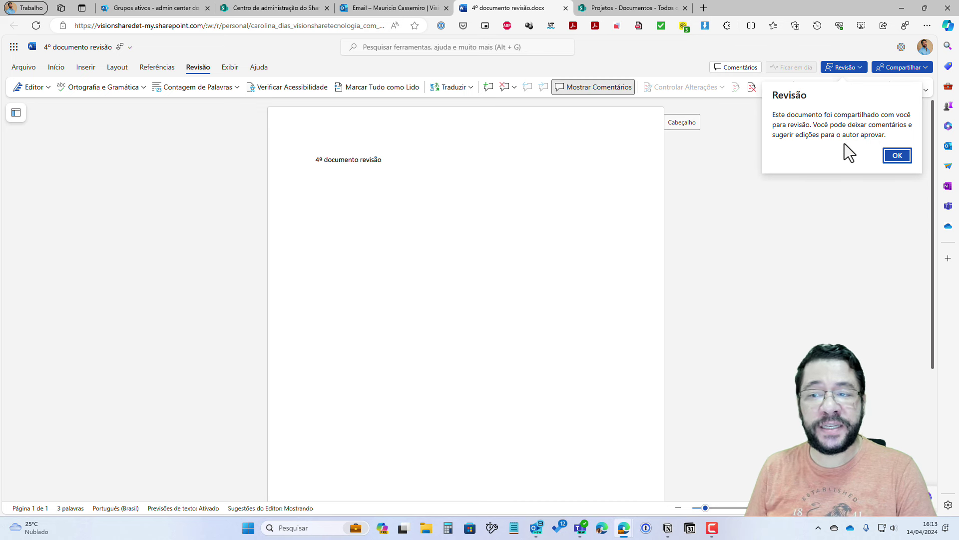
click(895, 158)
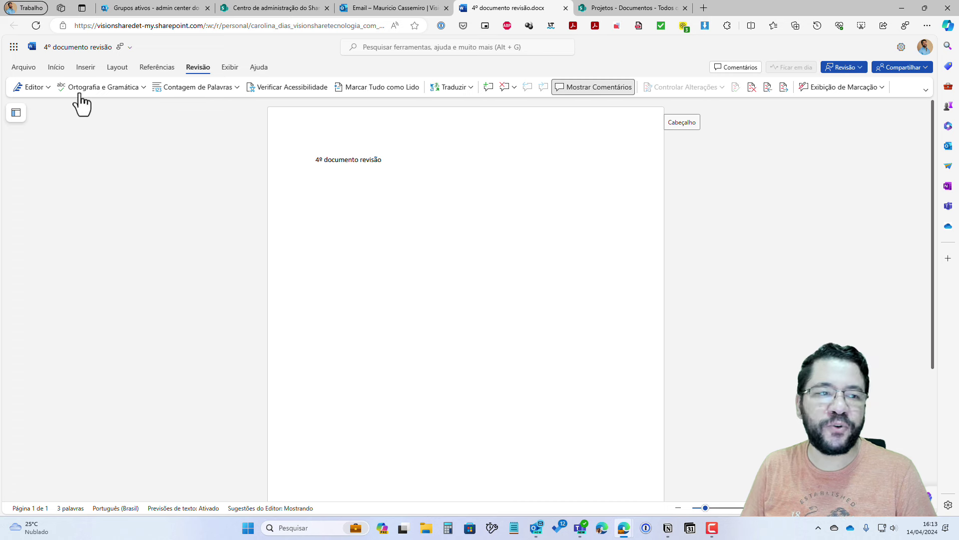
click(401, 160)
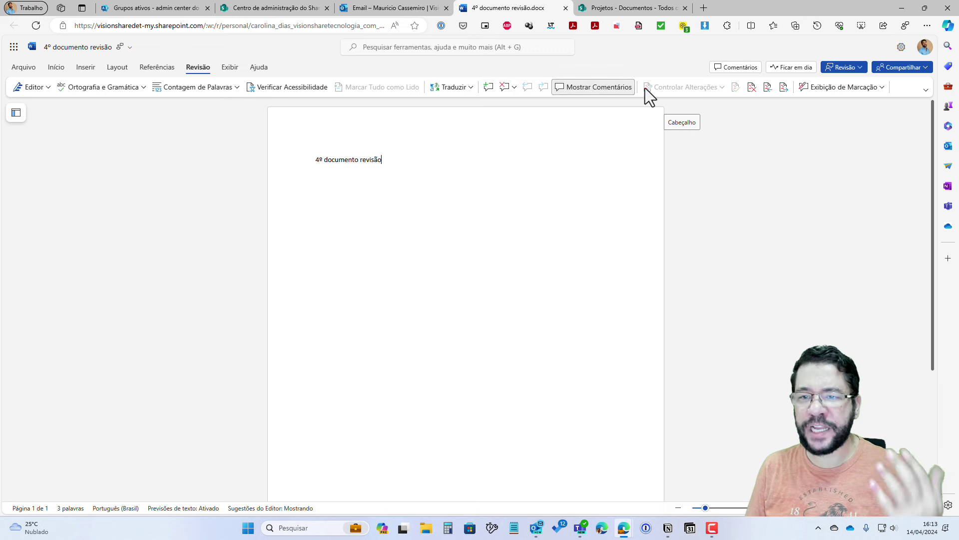
click(881, 90)
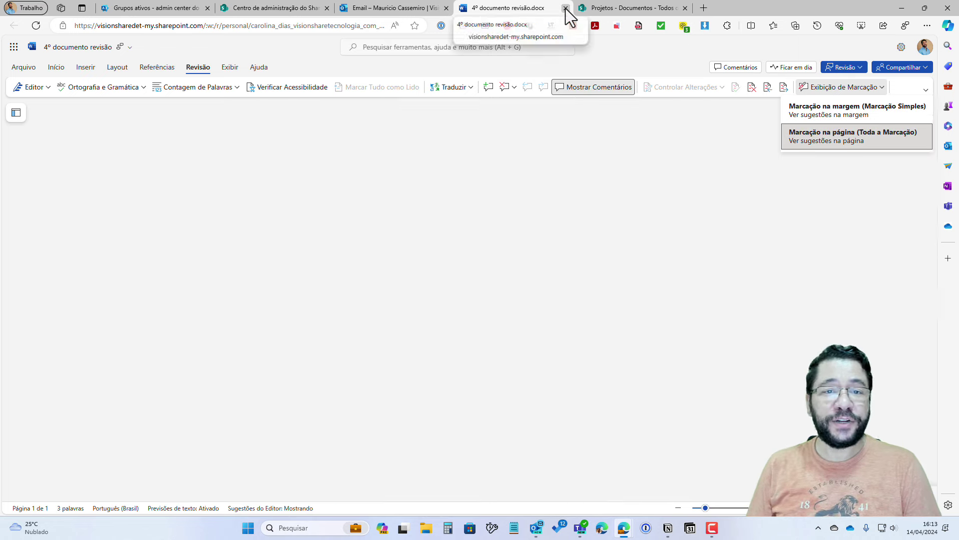
Close the "4º documento revisão" tab and open the list of shared files in OneDrive.
click(566, 8)
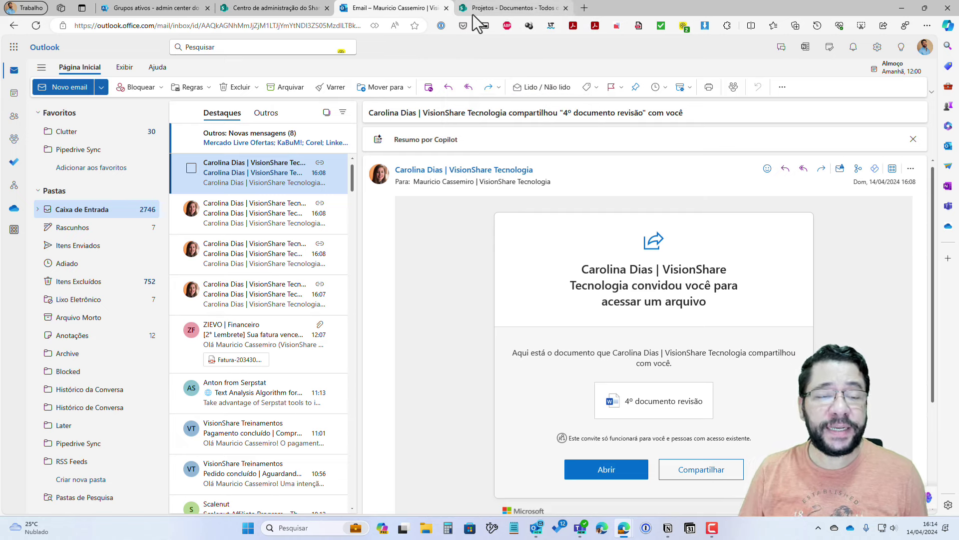
mouse_move(472, 14)
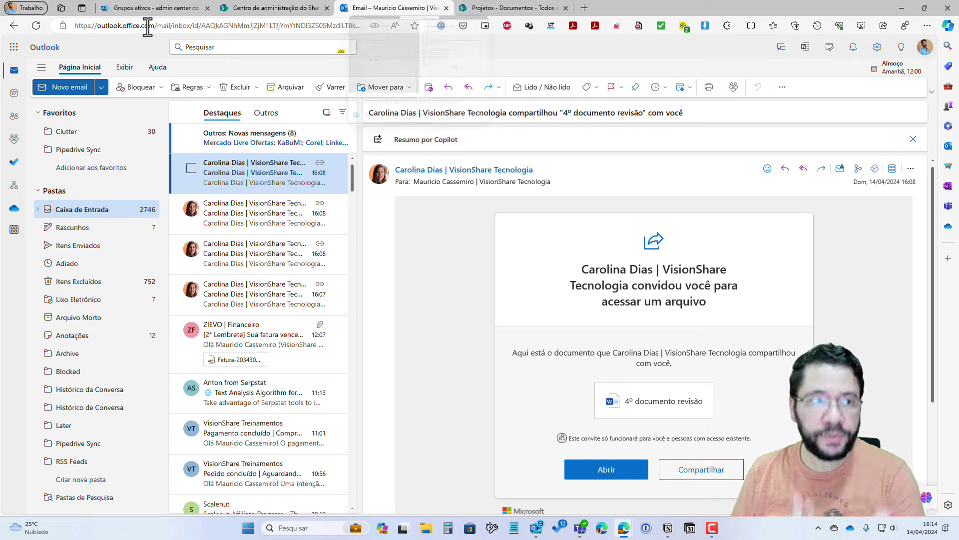
click(13, 47)
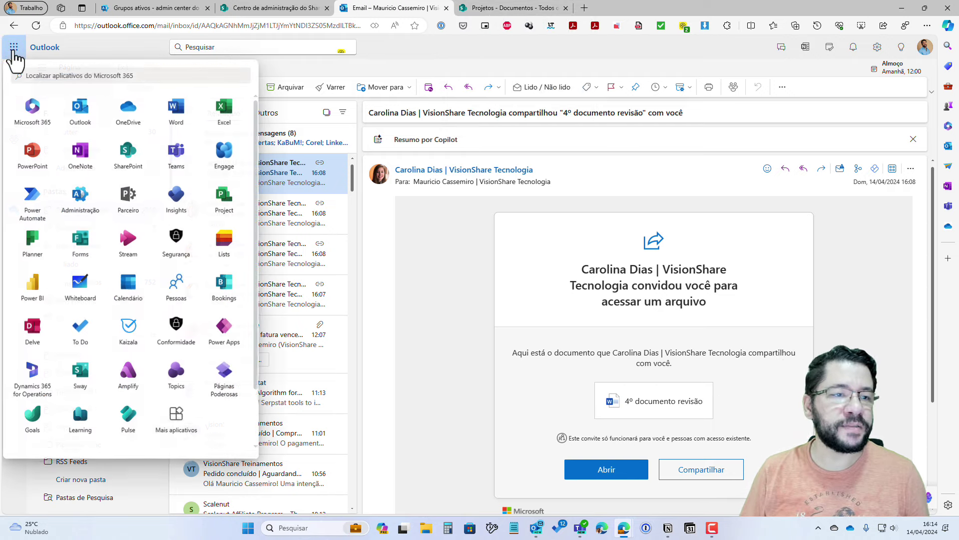
click(128, 113)
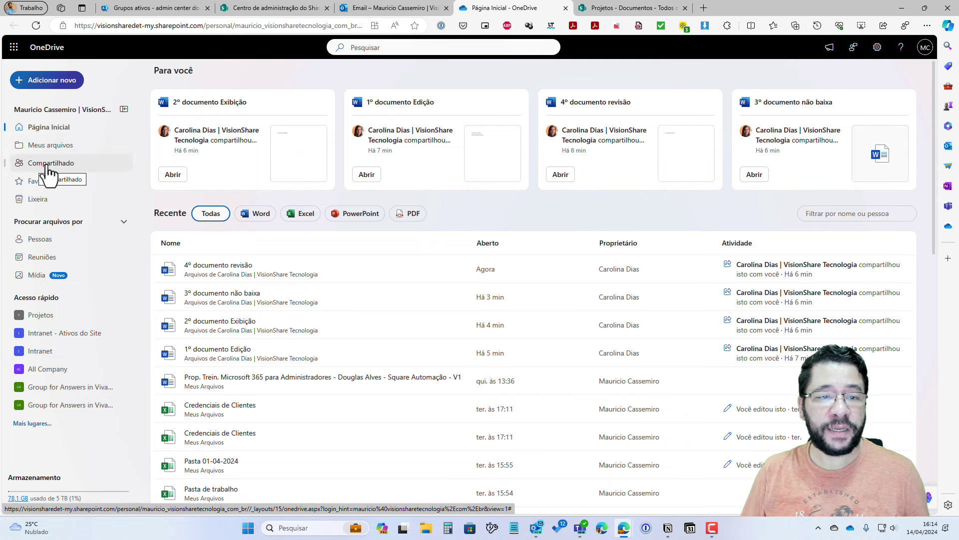
click(58, 167)
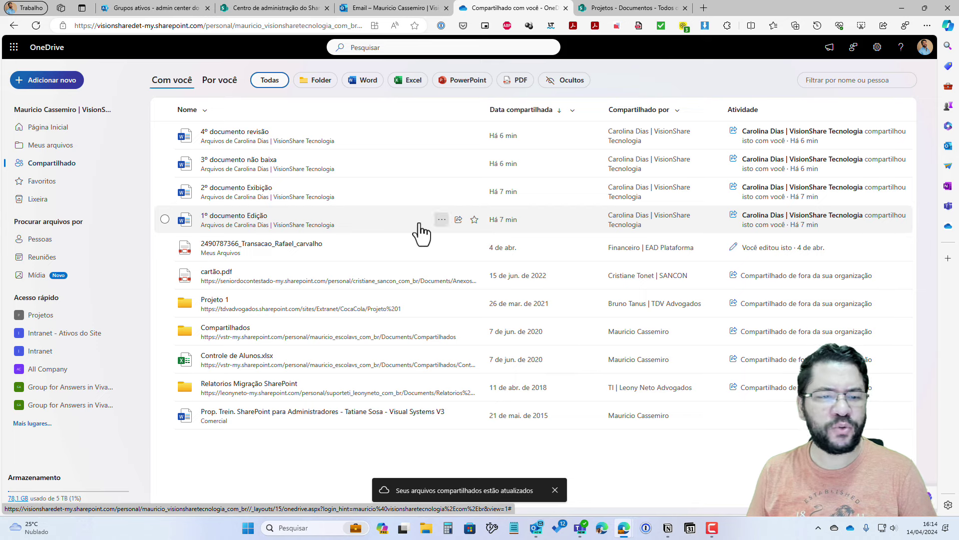
Select each of the four shared Word documents in turn, from "1º documento Edição" to "4º documento revisão", and compare their available actions.
click(165, 221)
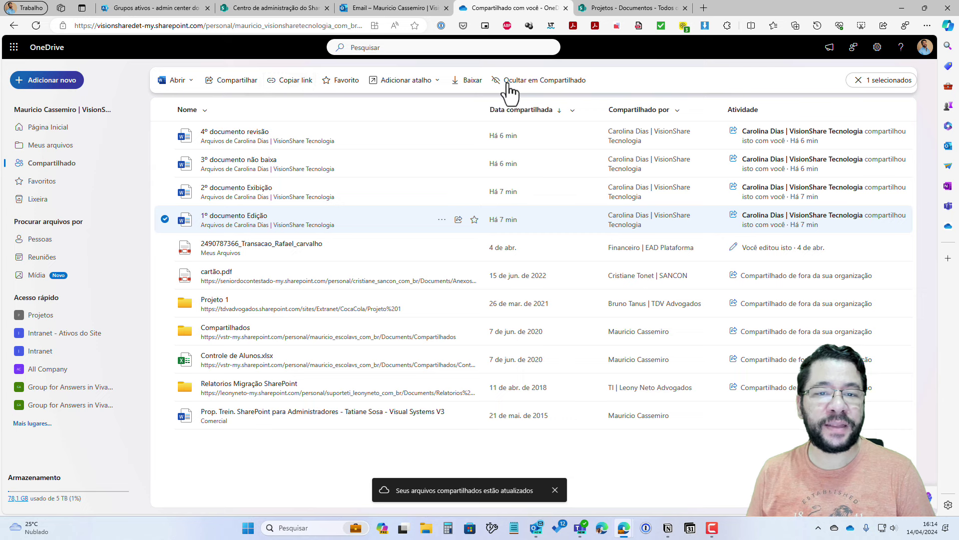
click(184, 86)
click(185, 87)
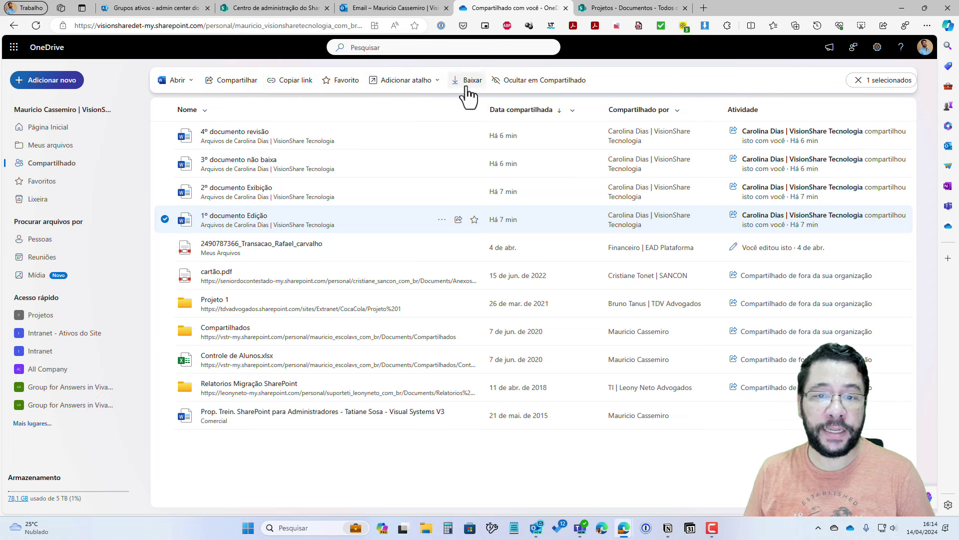
click(165, 220)
click(165, 191)
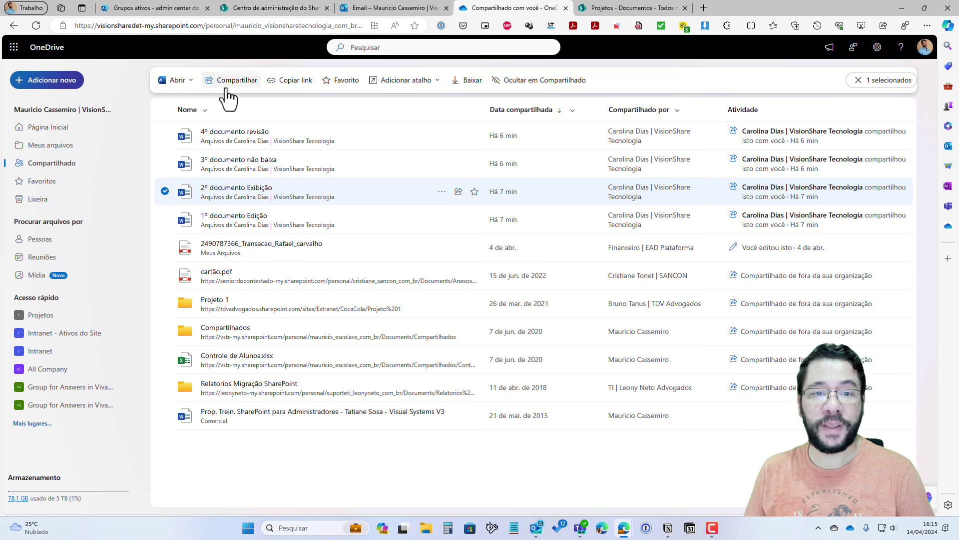
click(165, 193)
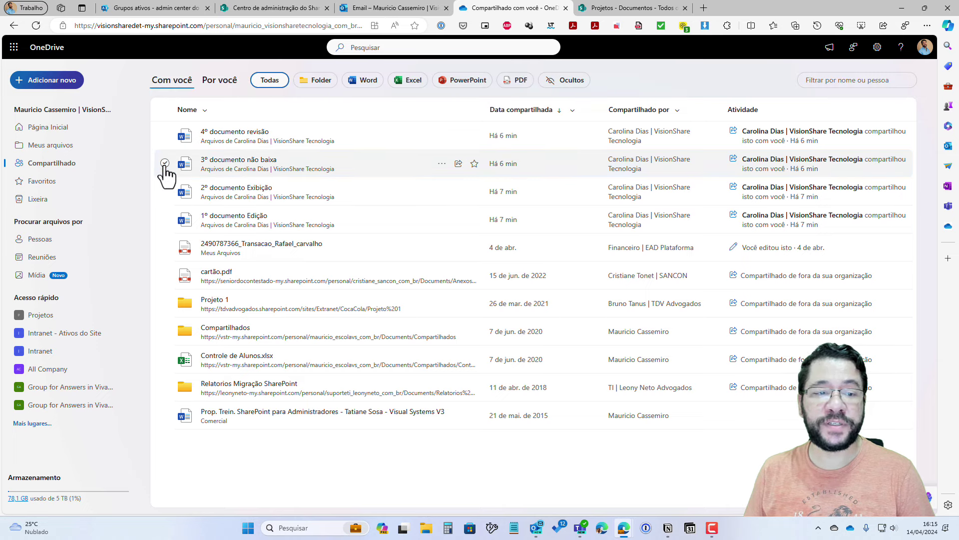
click(164, 164)
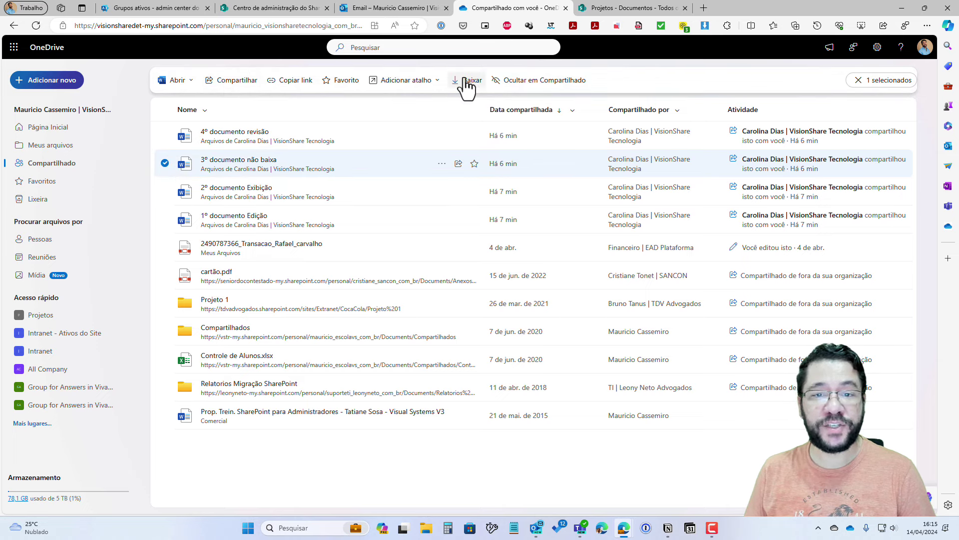
click(165, 164)
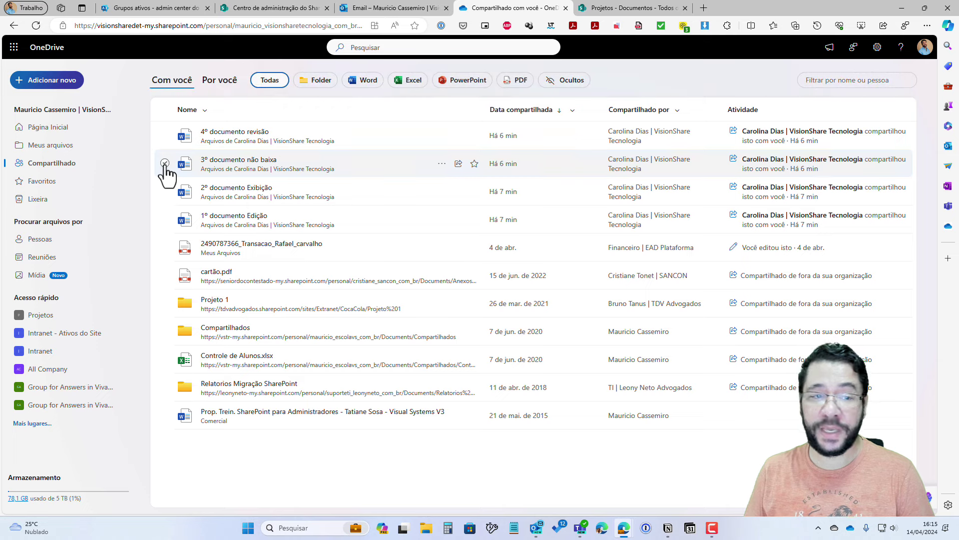
click(165, 136)
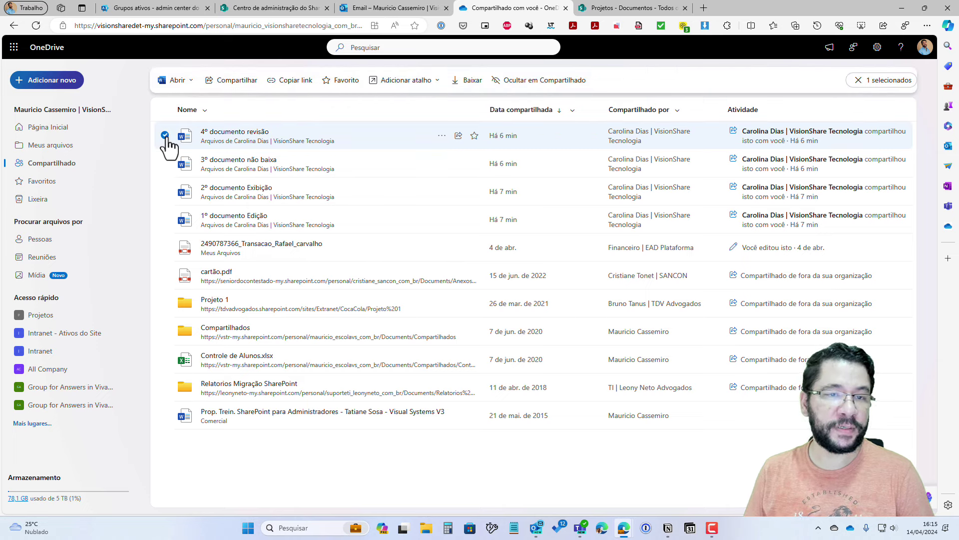
click(165, 135)
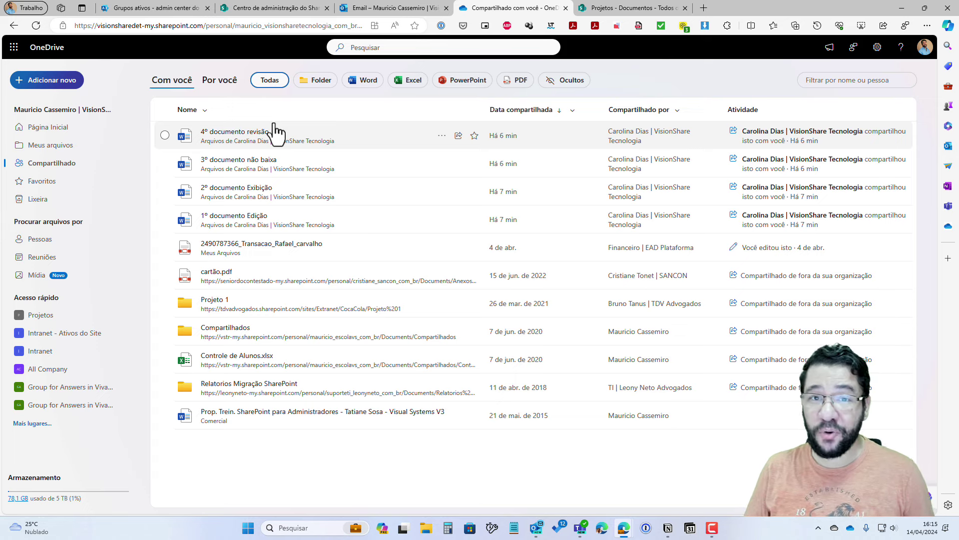
Switch to the open document library of the "Projetos" SharePoint site.
click(620, 9)
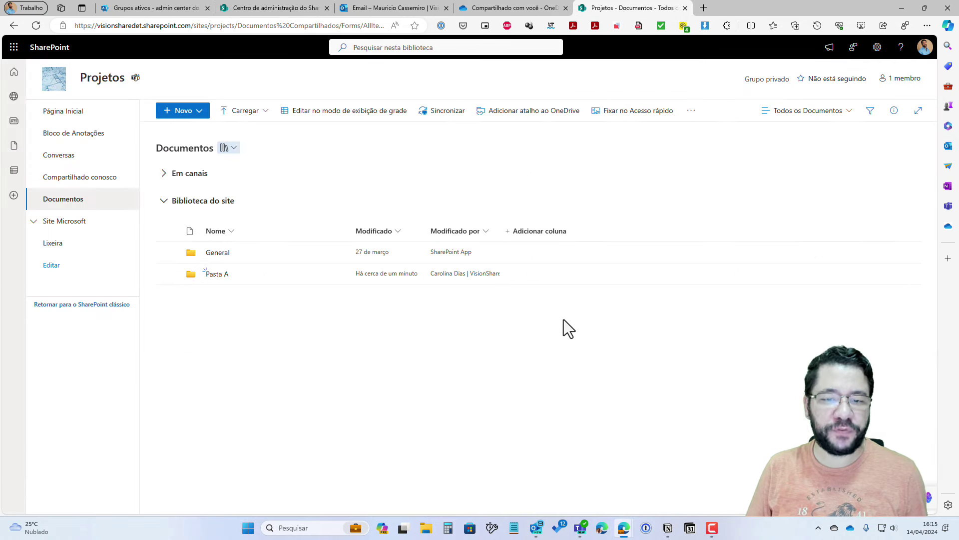
Refresh the document library and examine the profile card of the person who last modified "Pasta A".
key(F5)
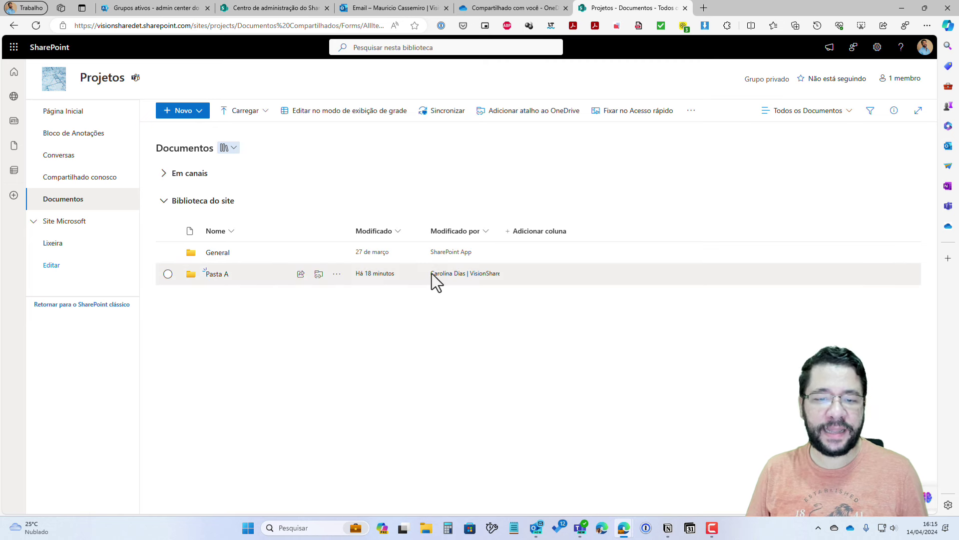
mouse_move(441, 276)
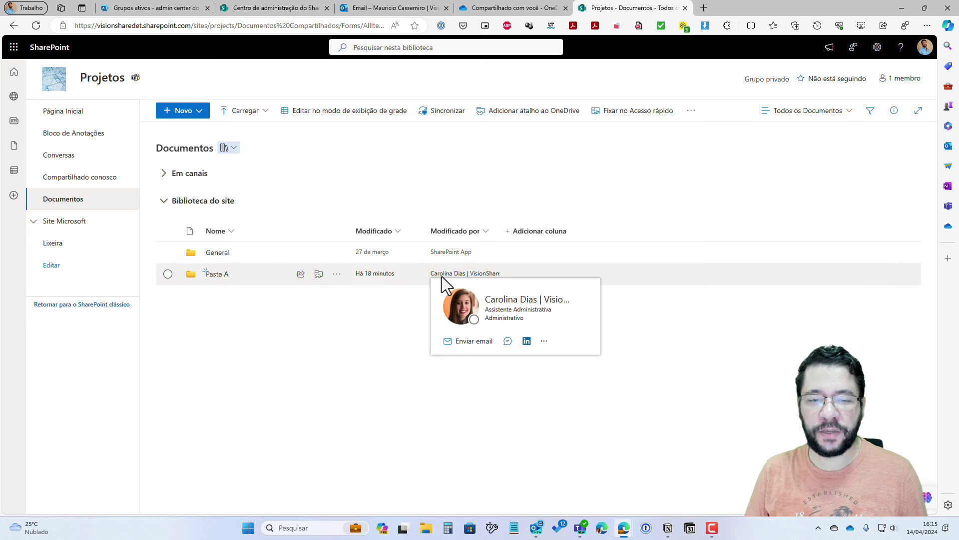
scroll(450, 300, down, 1)
scroll(463, 353, down, 2)
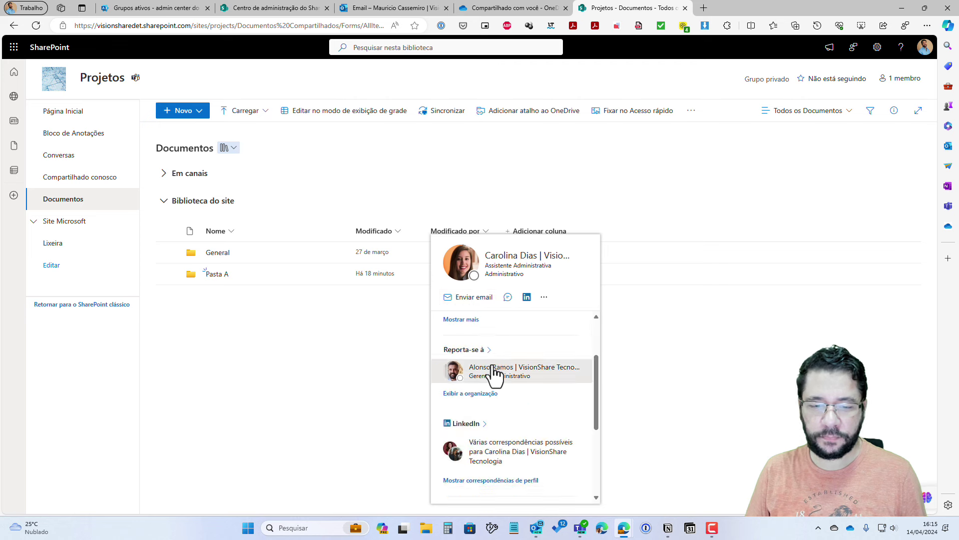
scroll(494, 374, down, 3)
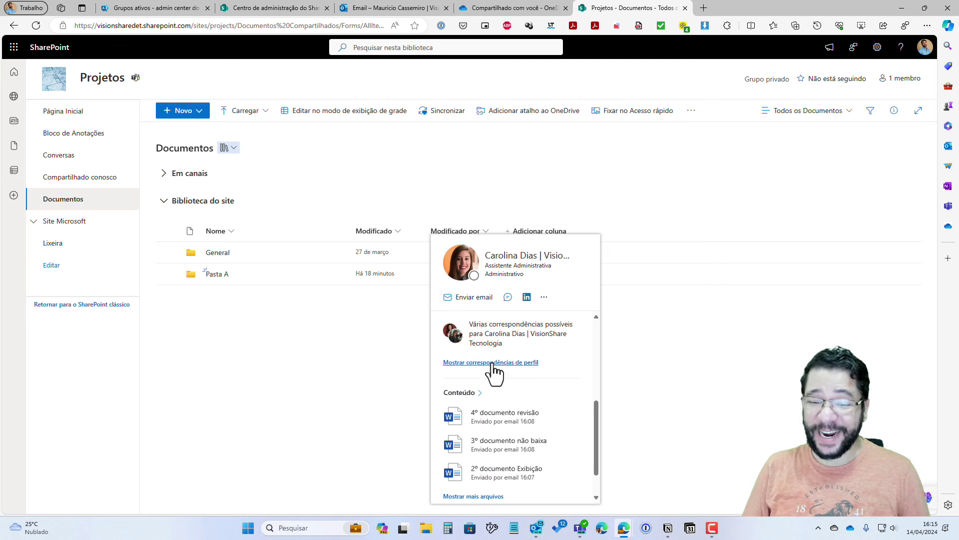
scroll(516, 436, down, 2)
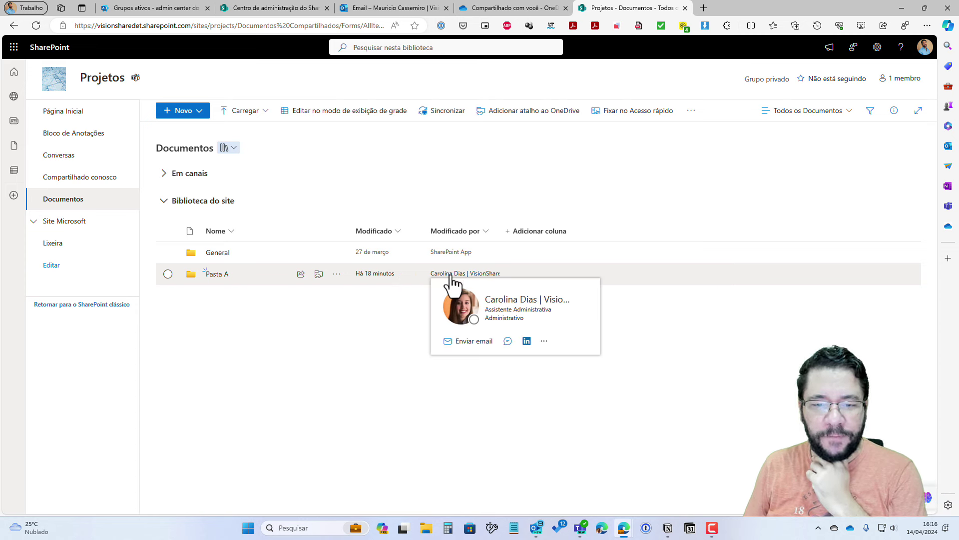
View the full list of files shared by the person who modified "Pasta A" from their profile card, and close it.
click(452, 282)
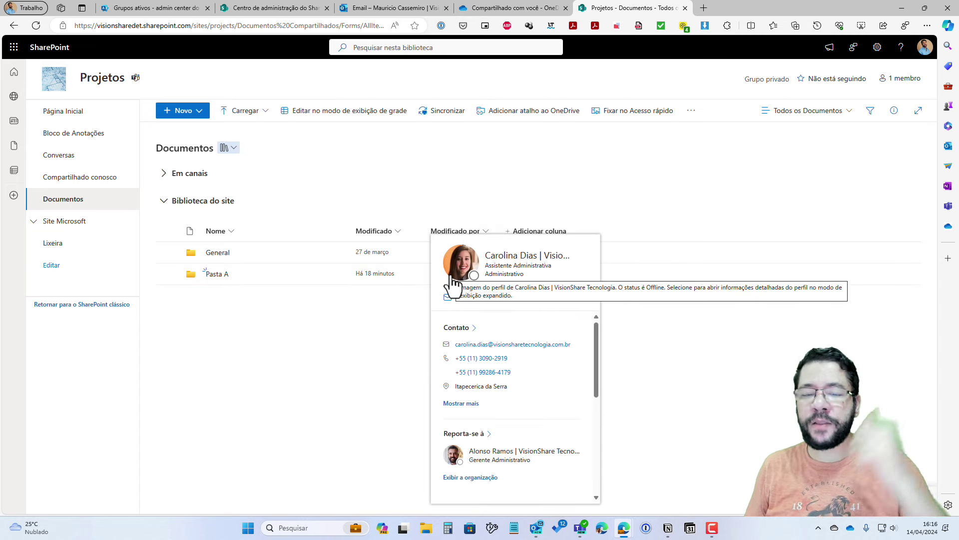
drag(594, 335, 598, 425)
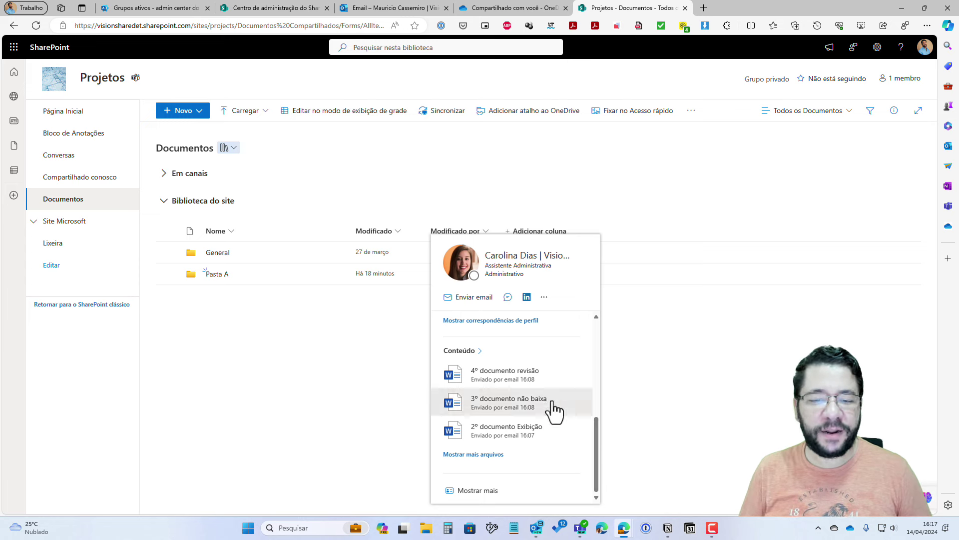
click(470, 352)
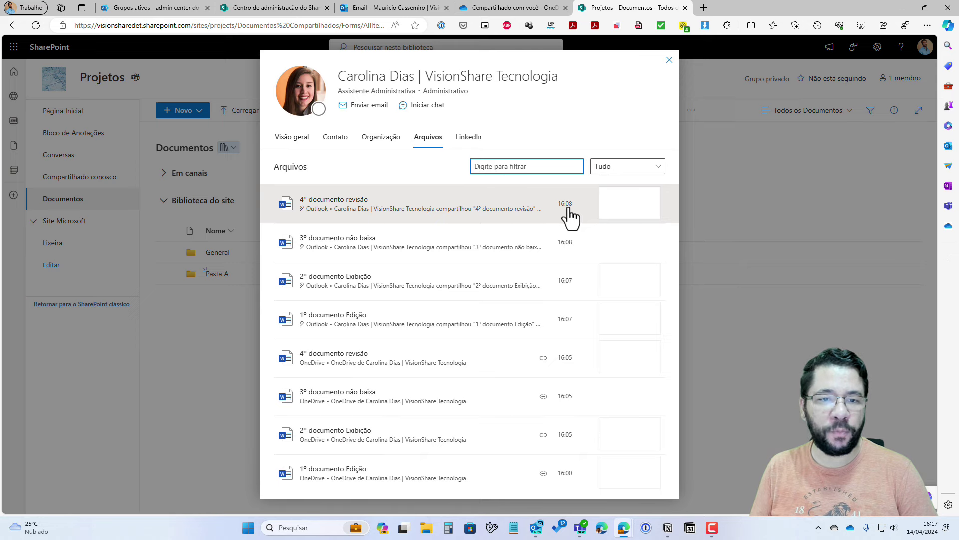
click(669, 61)
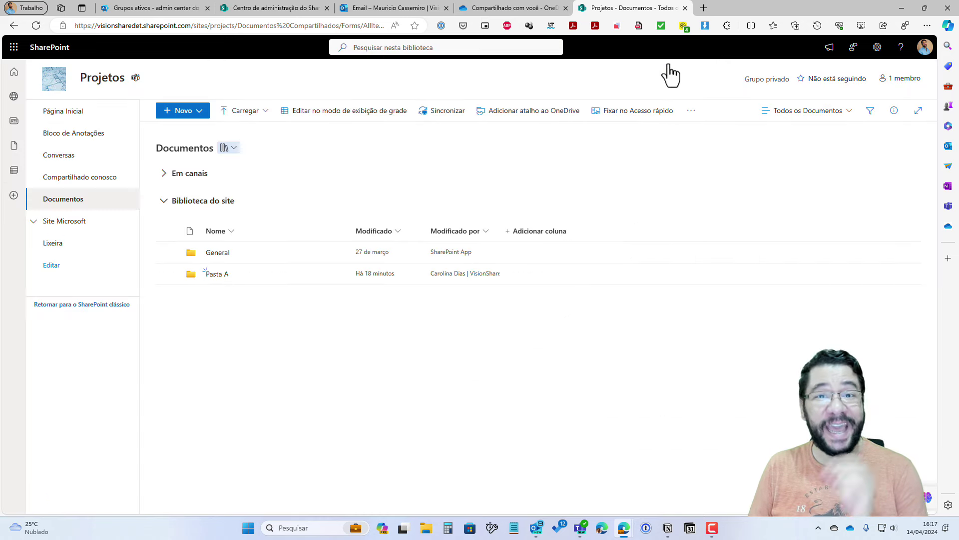
Review the default link permission and other sharing settings on the SharePoint admin center's "Compartilhamento" page.
click(252, 11)
scroll(239, 333, down, 7)
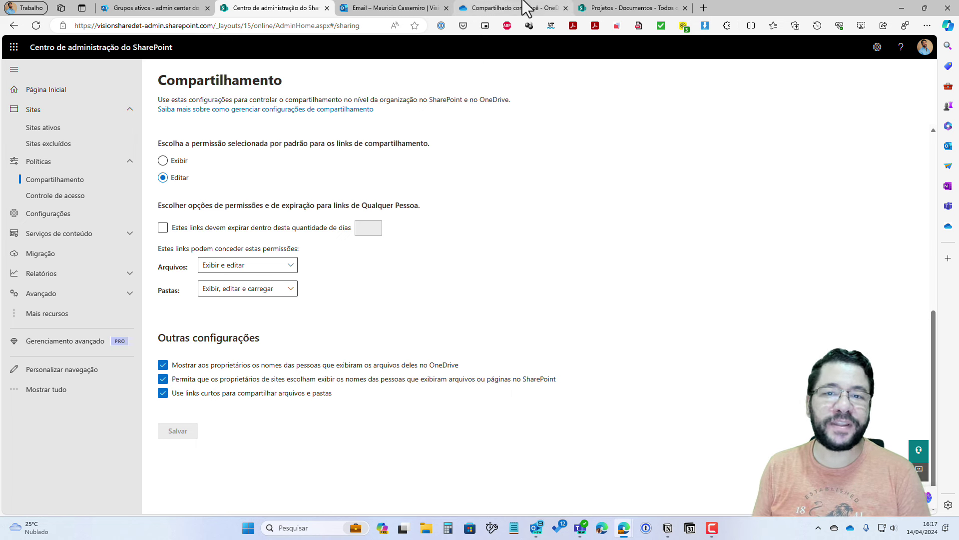
mouse_move(504, 10)
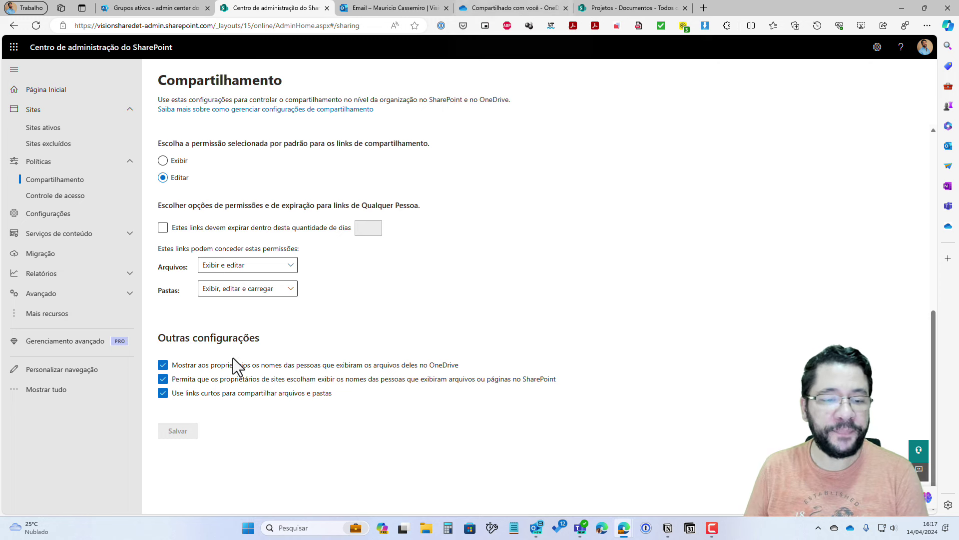
Return to the "Projetos" library and create a new Word document inside "Pasta A".
click(601, 9)
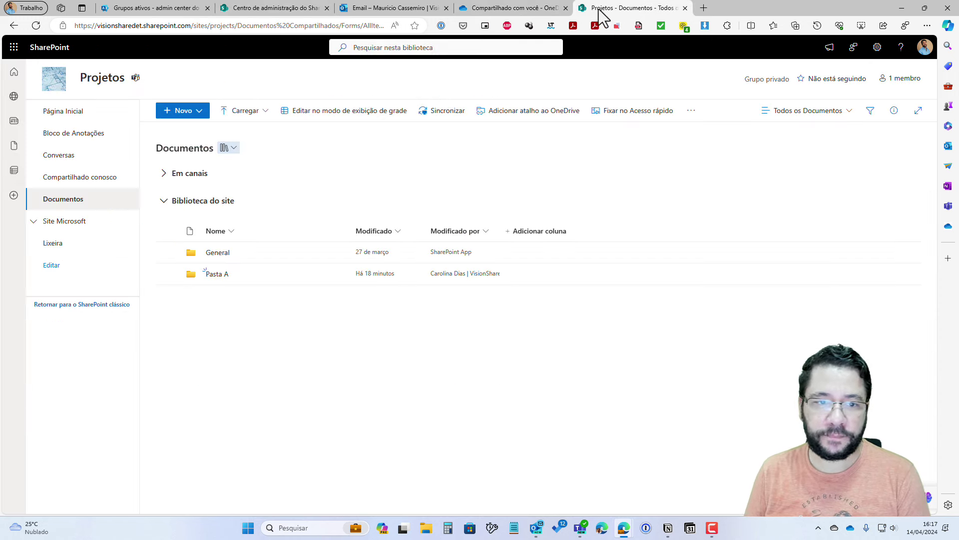
click(220, 276)
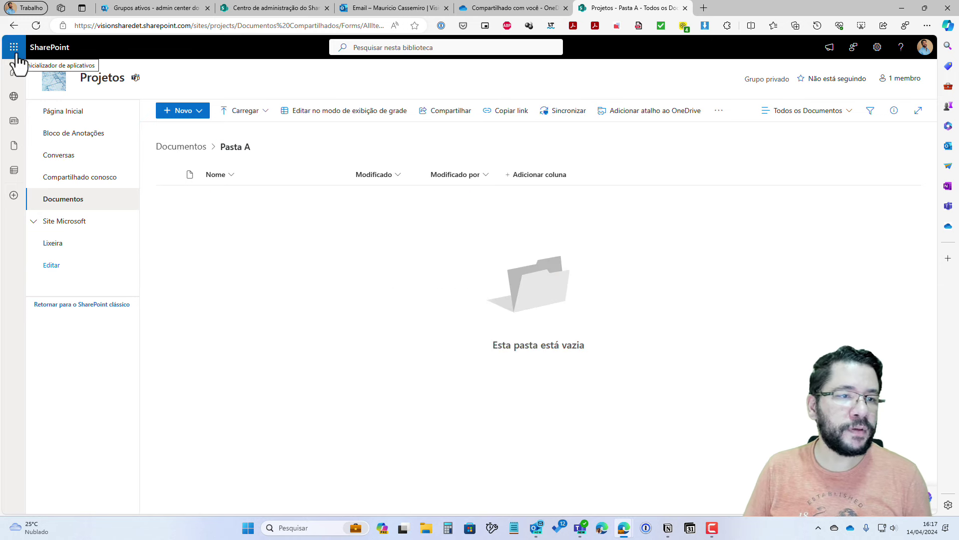
click(198, 112)
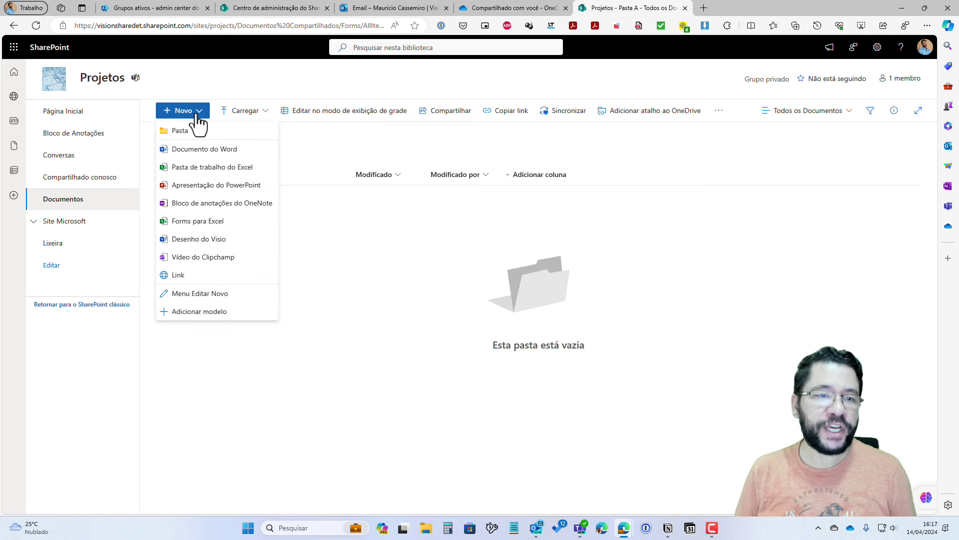
click(191, 151)
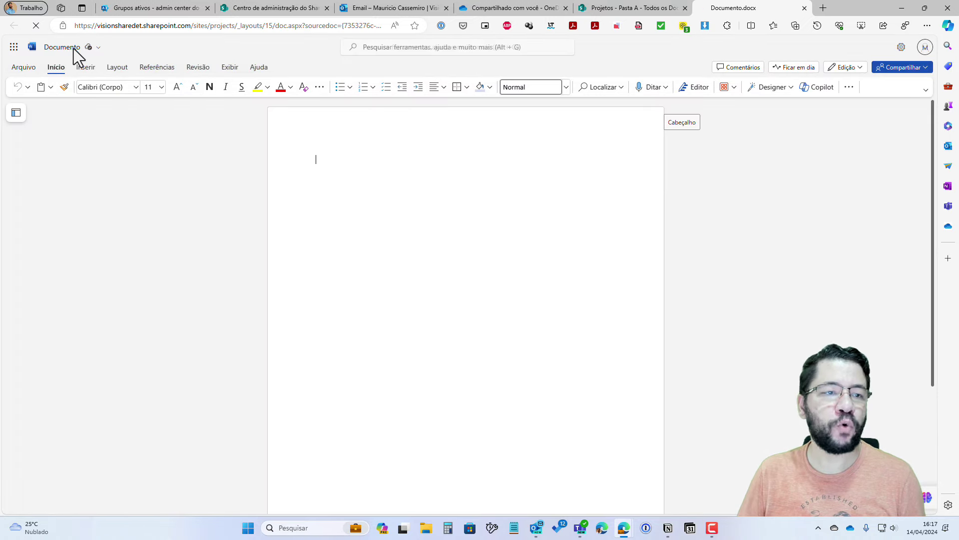
Rename the new Word document as "Contrato de locação".
click(73, 49)
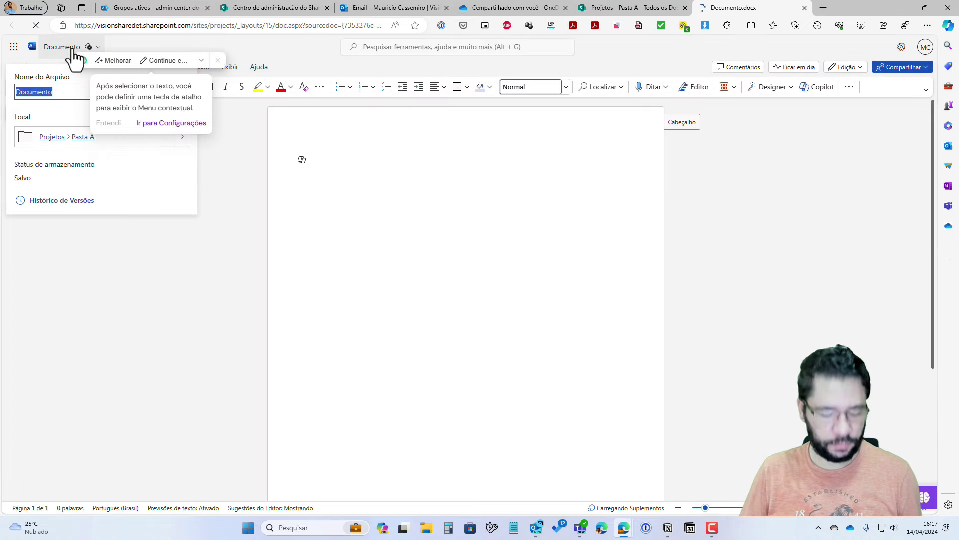
text(Contrato de )
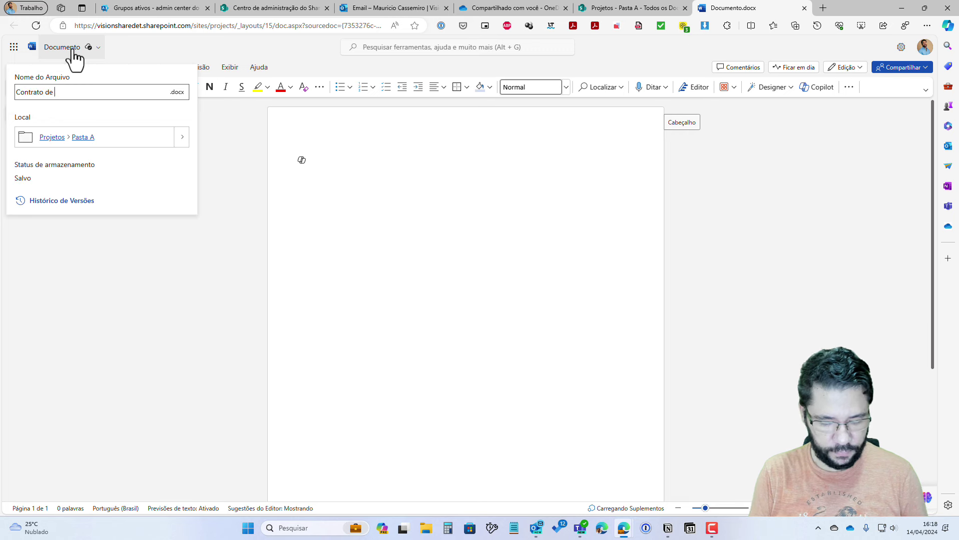
text(lo)
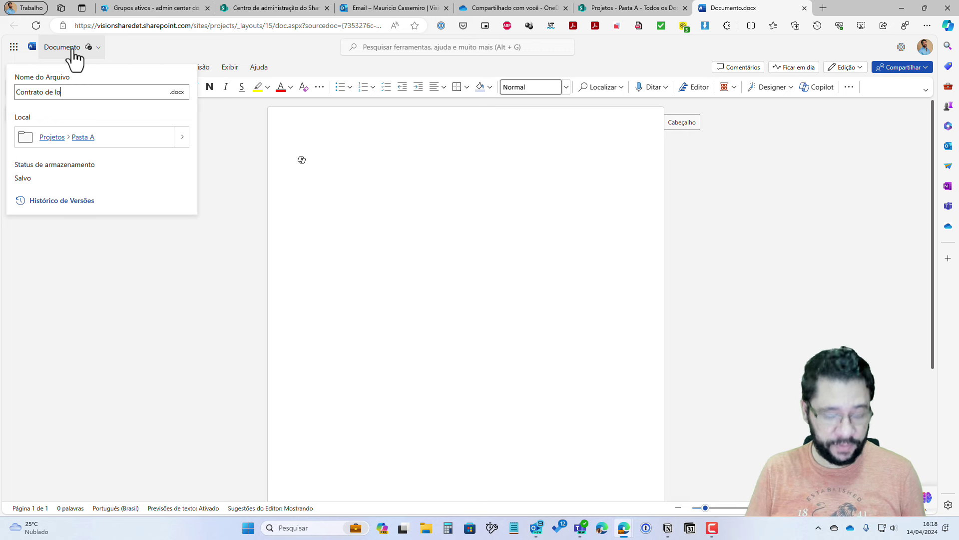
text(cação)
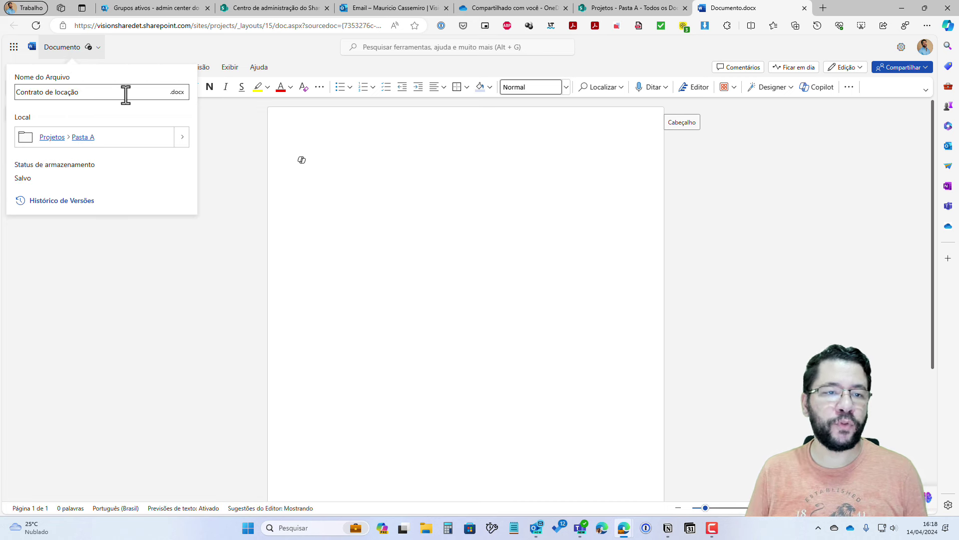
key(Return)
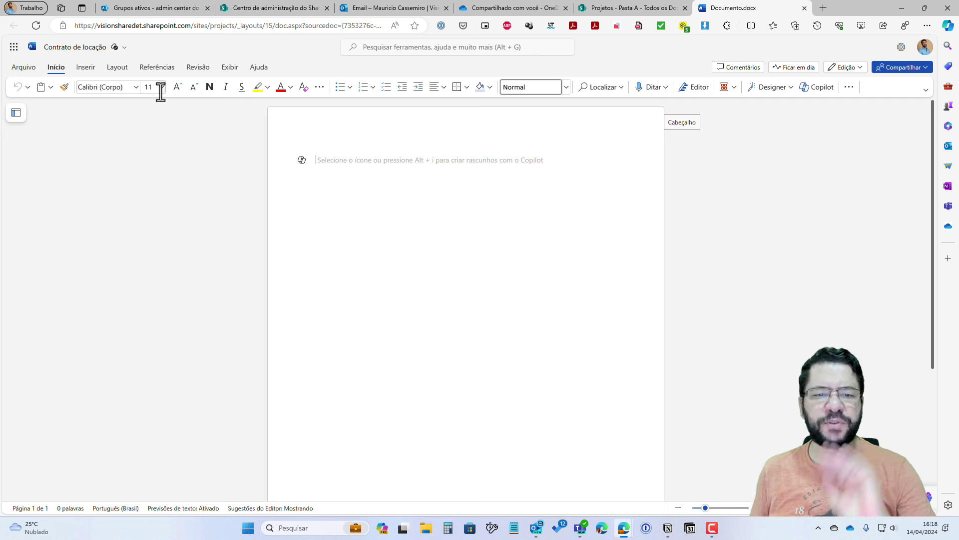
Dismiss the Copilot draft prompt and write "Conteúdo X" in the document body.
click(302, 161)
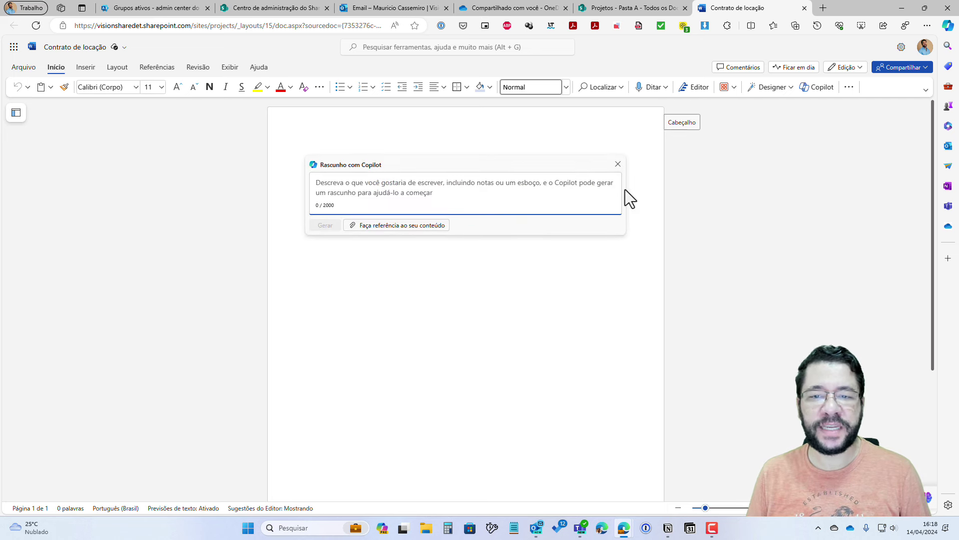
click(617, 165)
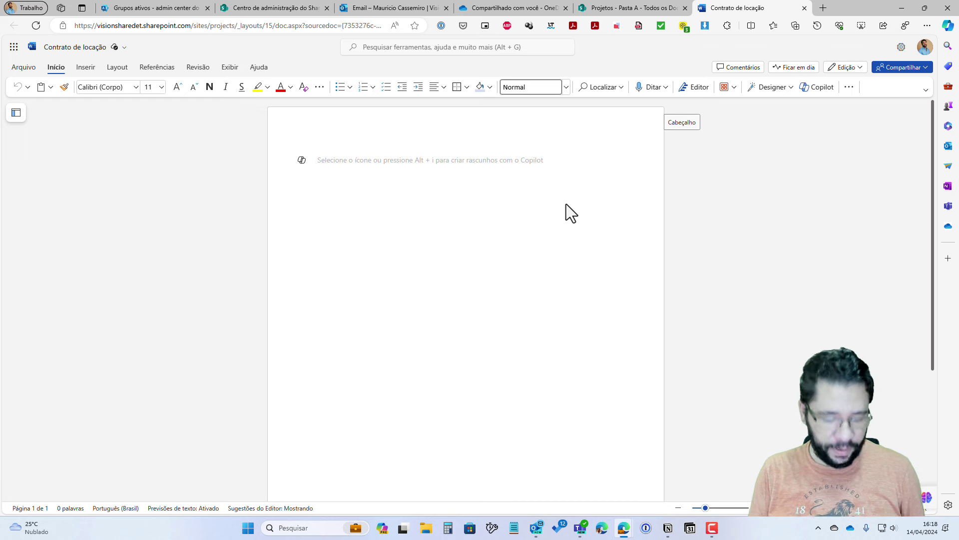
text(Conteúdo)
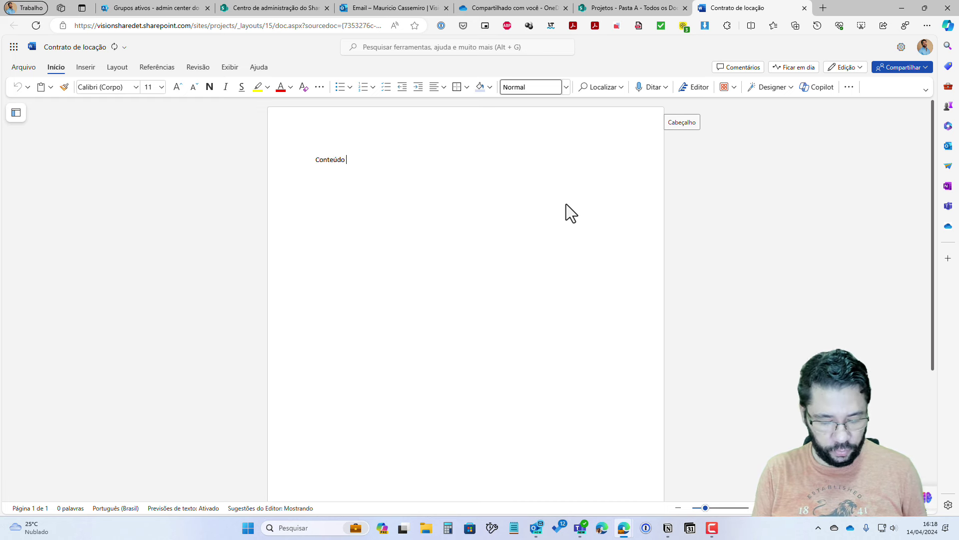
text( X)
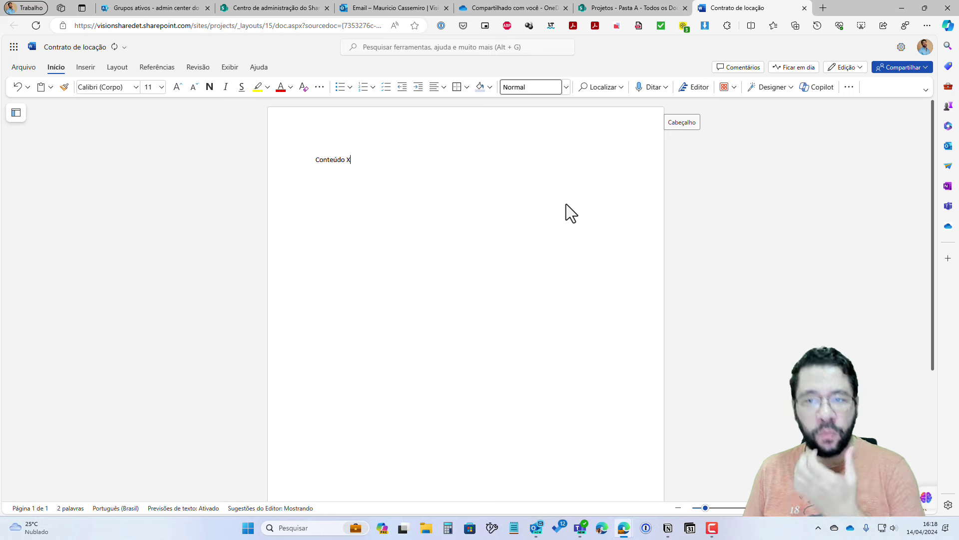
Open the document's "Pasta A" location from its file details and widen the "Modificado por" column to show the full name.
click(122, 48)
click(87, 136)
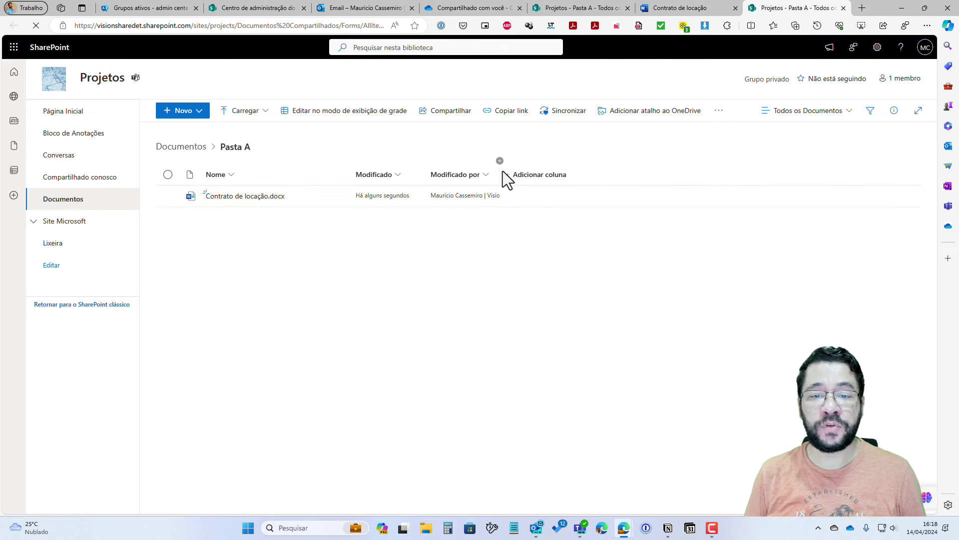
drag(505, 167, 584, 162)
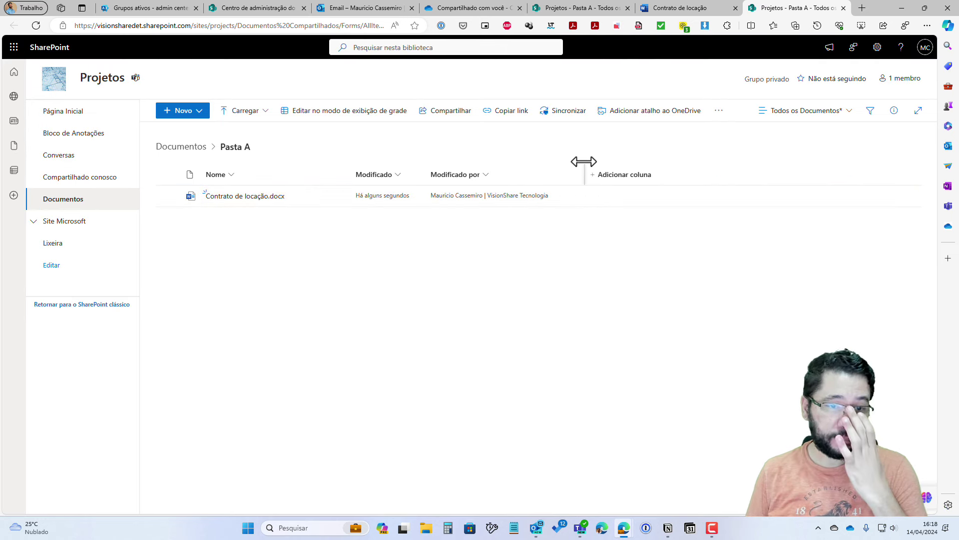
Select "Contrato de locação.docx" and examine the file actions available for it.
click(167, 196)
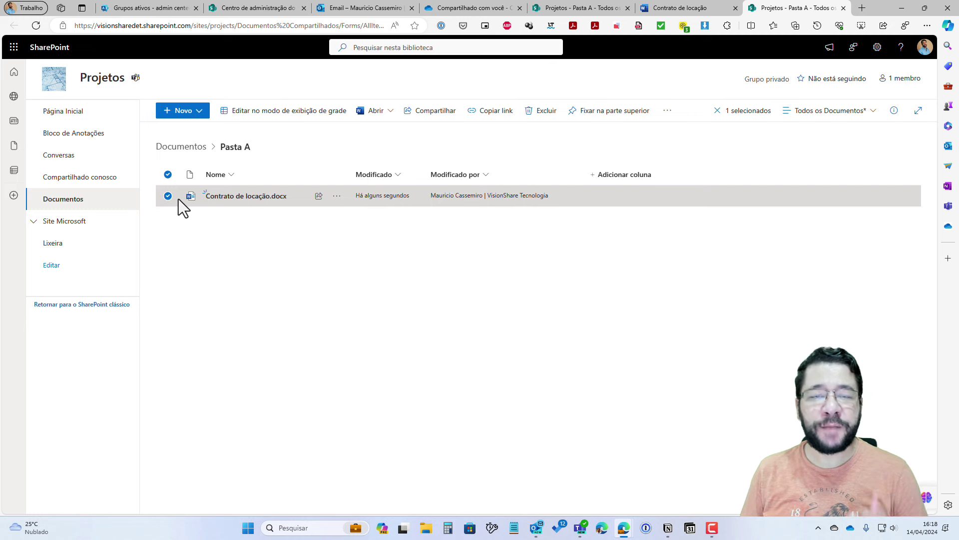
click(337, 195)
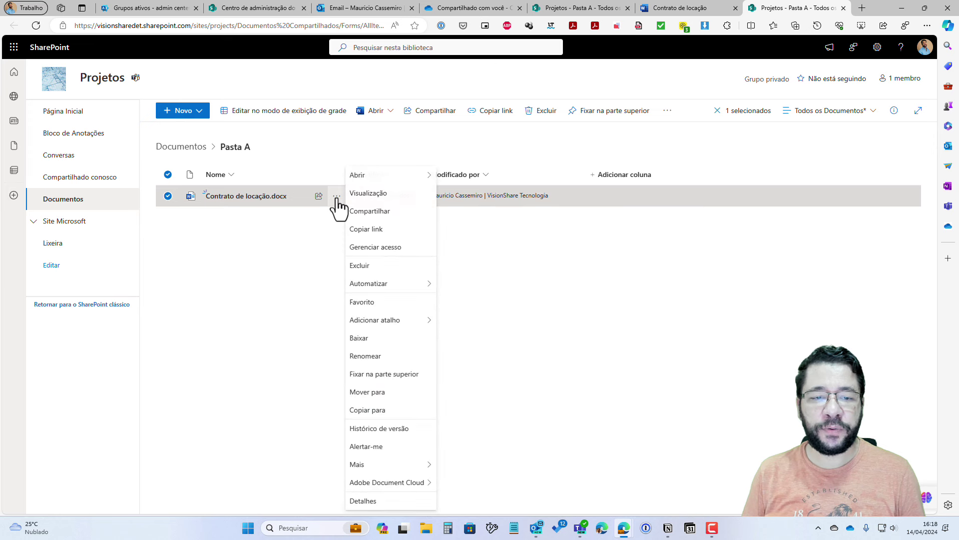
click(316, 220)
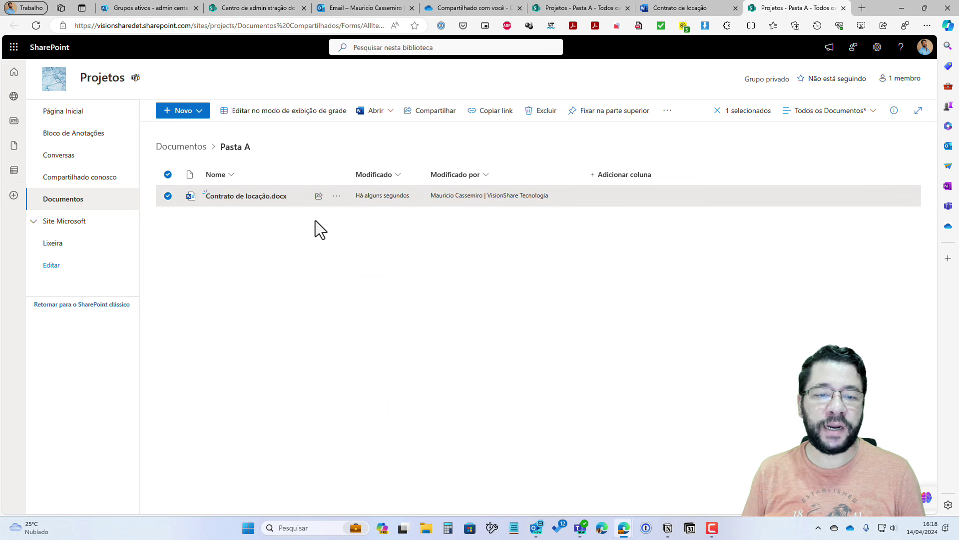
Start sharing "Contrato de locação.docx", add the colleague as recipient, and review the permission levels offered.
click(427, 124)
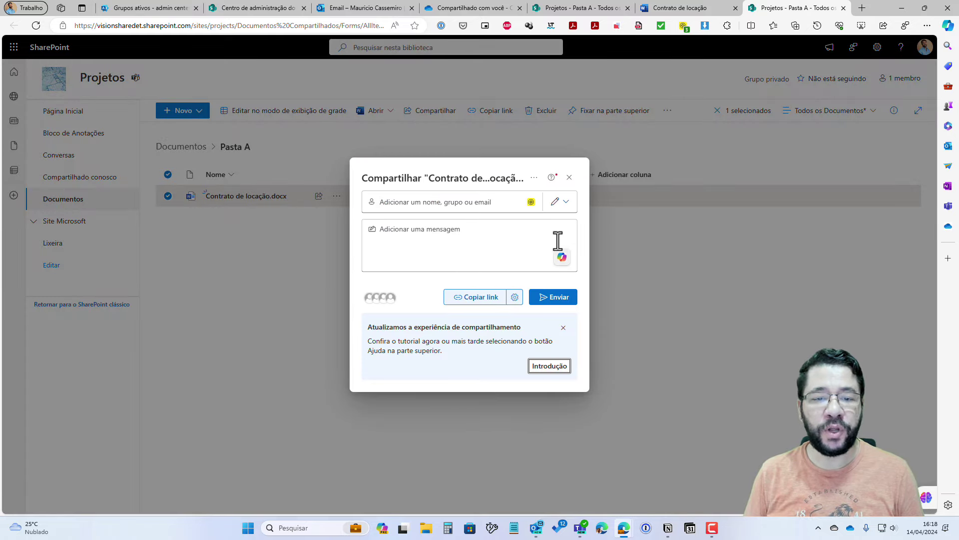
click(393, 202)
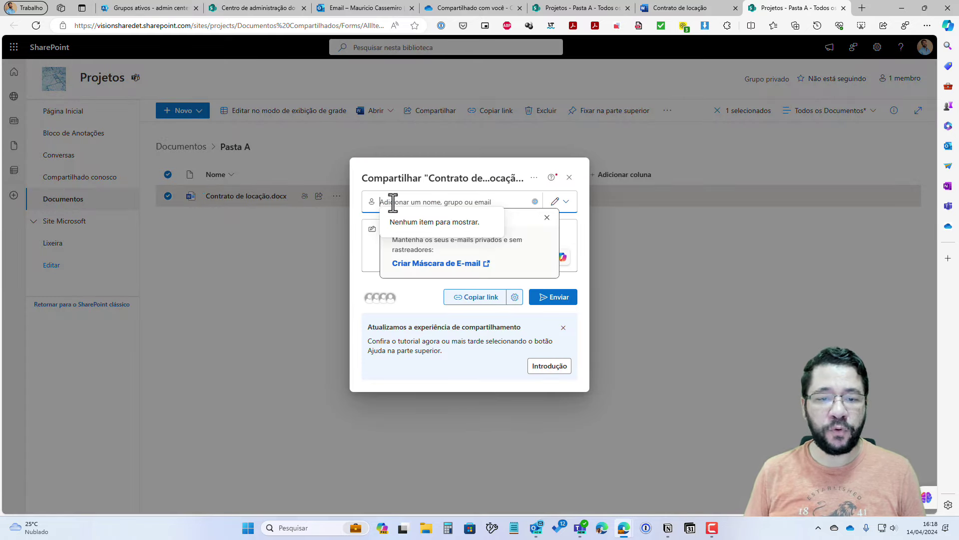
text(csrolin)
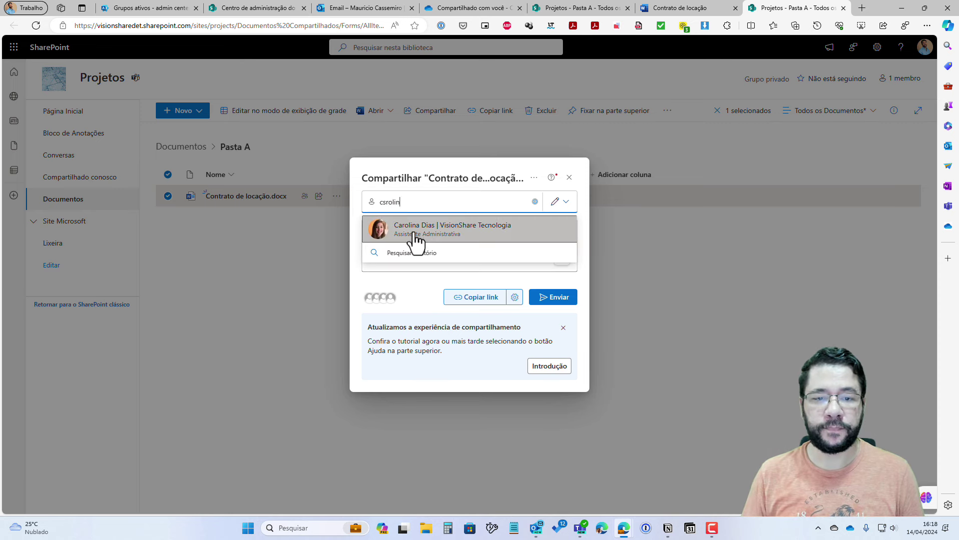
click(422, 229)
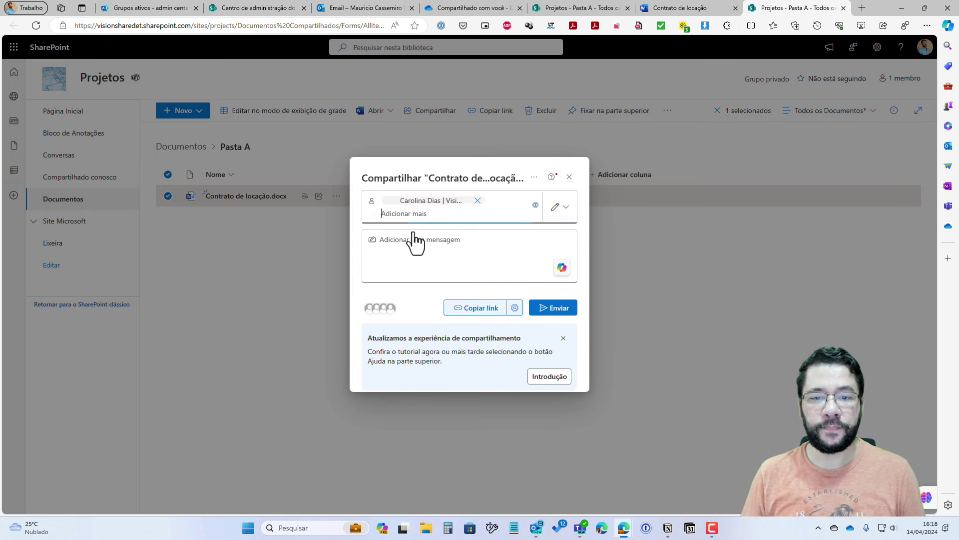
click(561, 201)
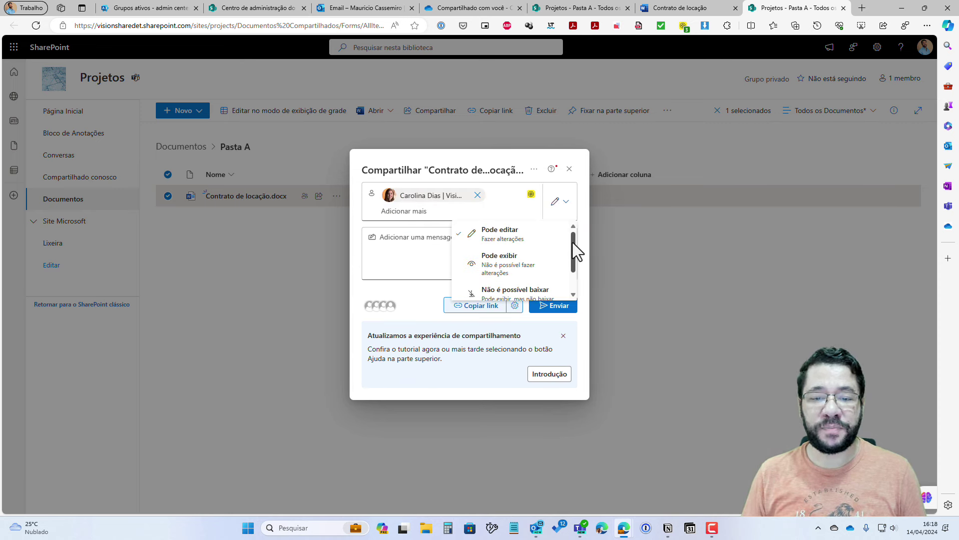
mouse_move(573, 242)
mouse_down()
mouse_move(572, 264)
mouse_move(571, 225)
mouse_up()
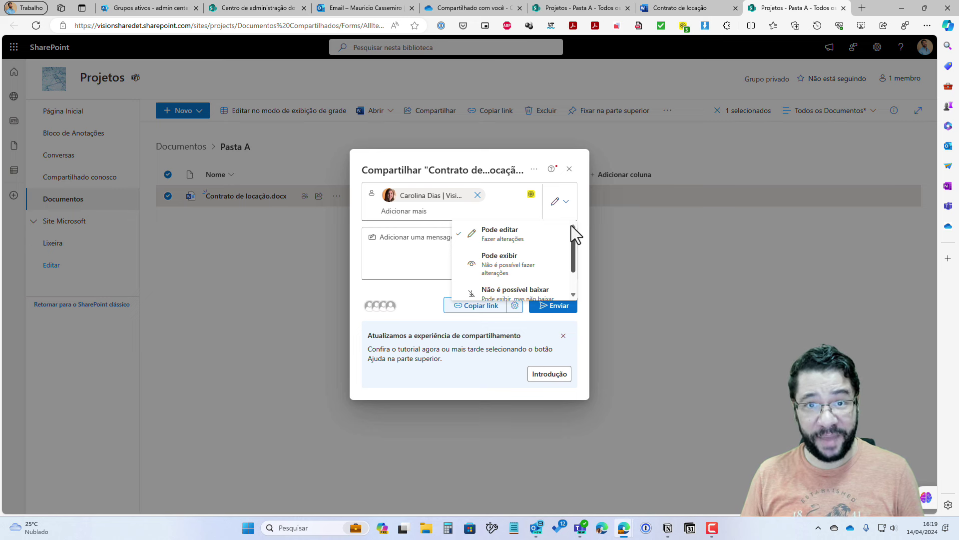
drag(571, 243, 577, 266)
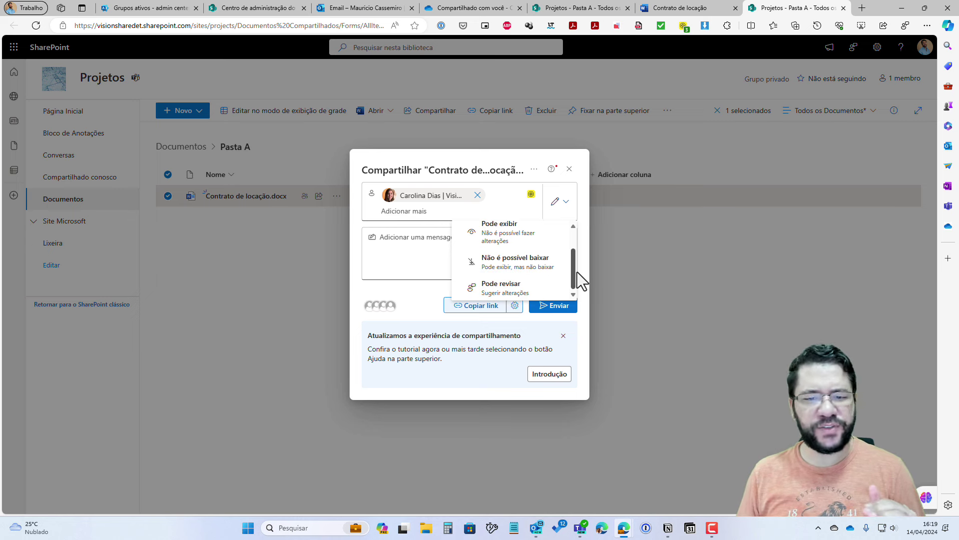
Write the sharing message "Boa tarde", greeting the colleague by first name, followed by "Gentileza revisar este contrato...".
click(414, 253)
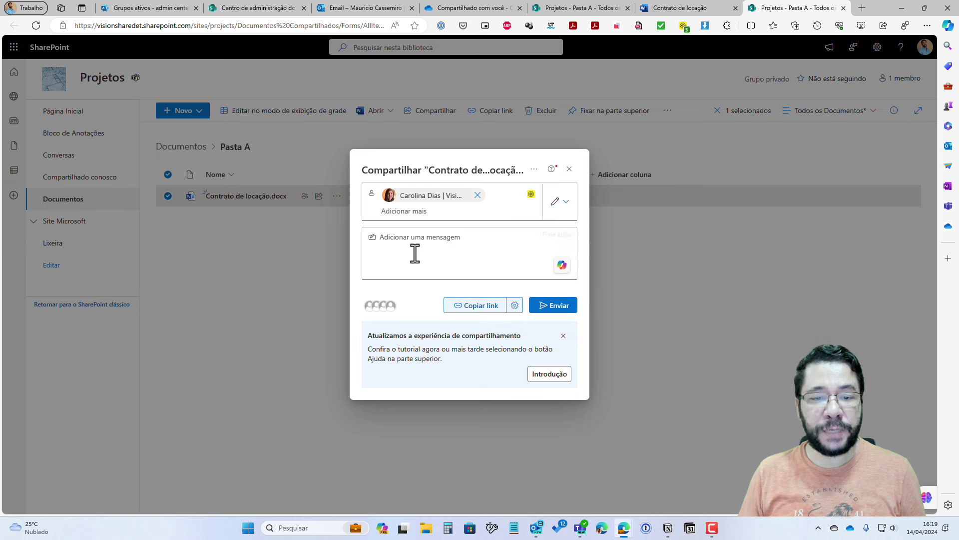
text(B)
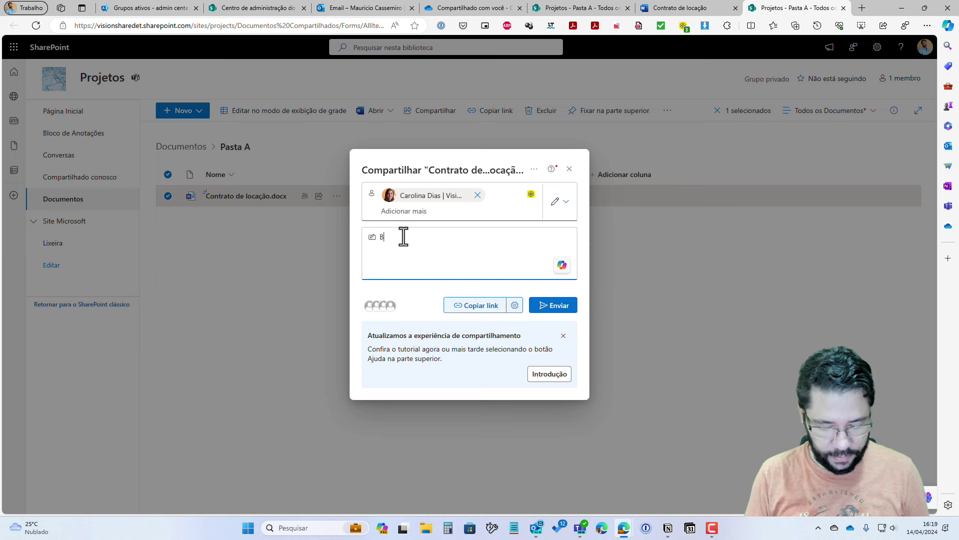
text(poa tarde, )
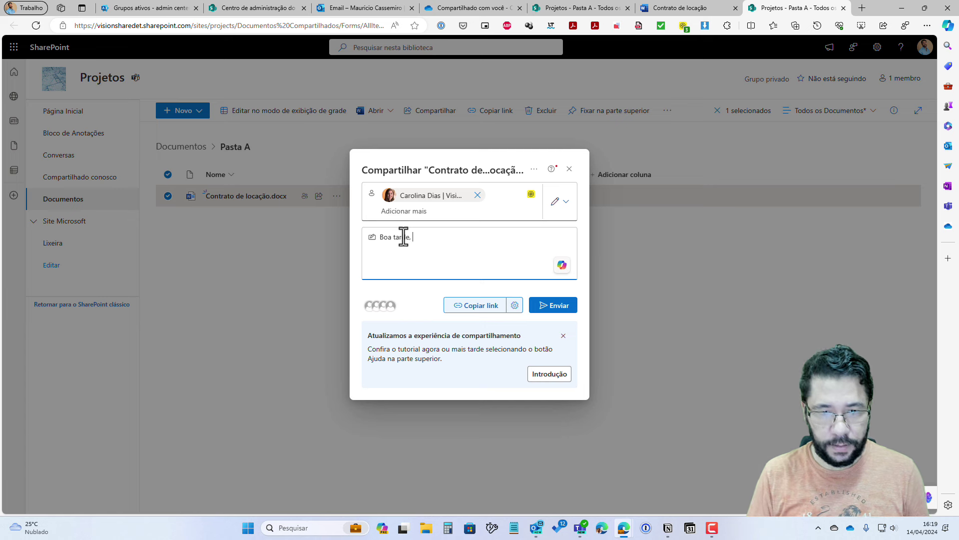
text(Caroli)
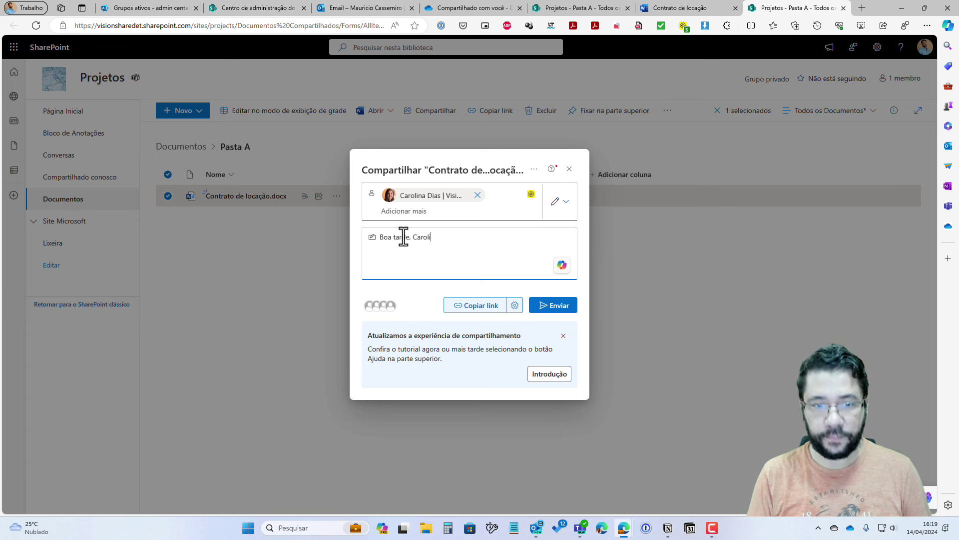
text(na)
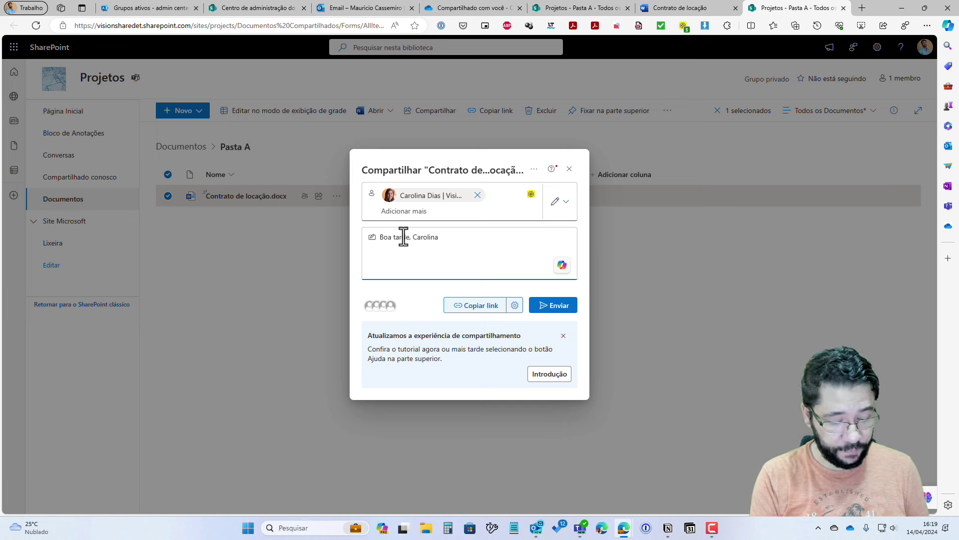
text(! Gentil)
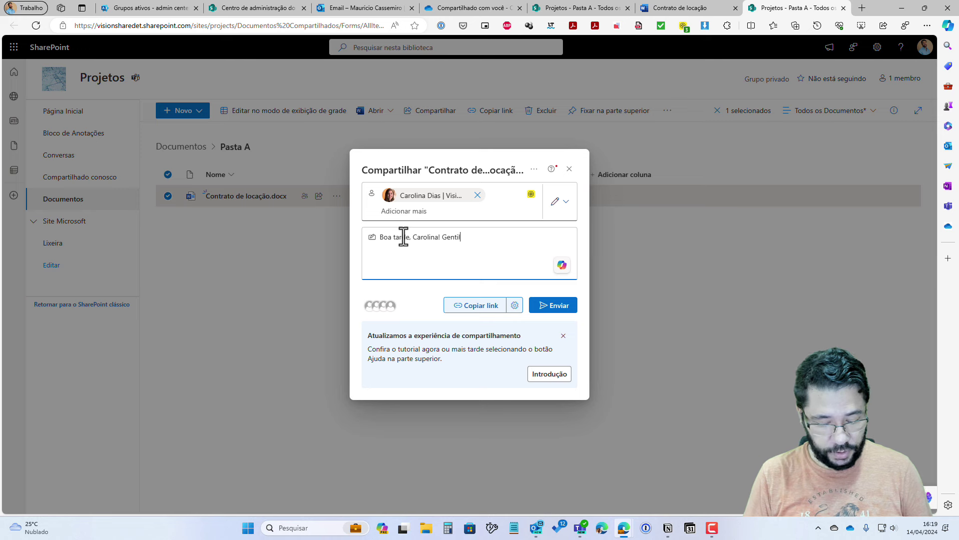
text(eza )
text(rev)
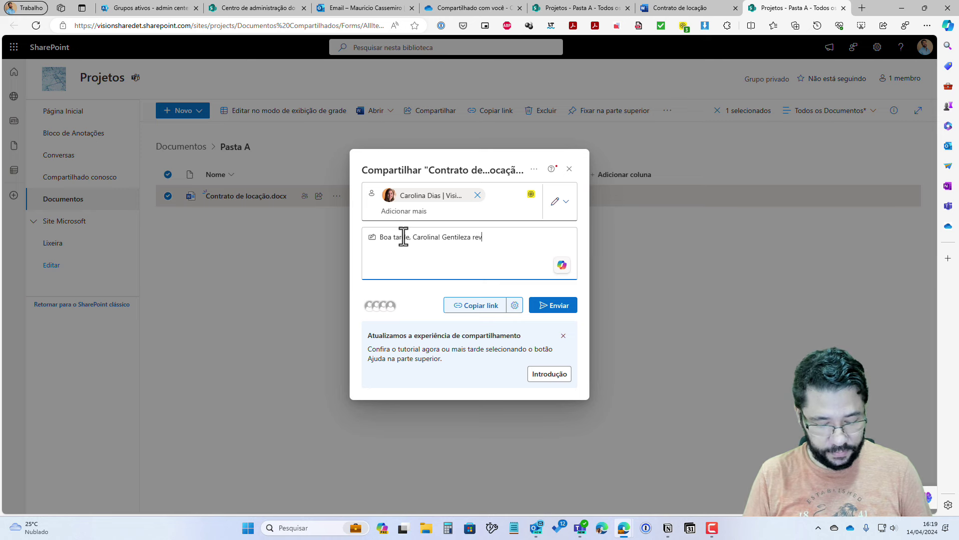
text(isar este contrato...)
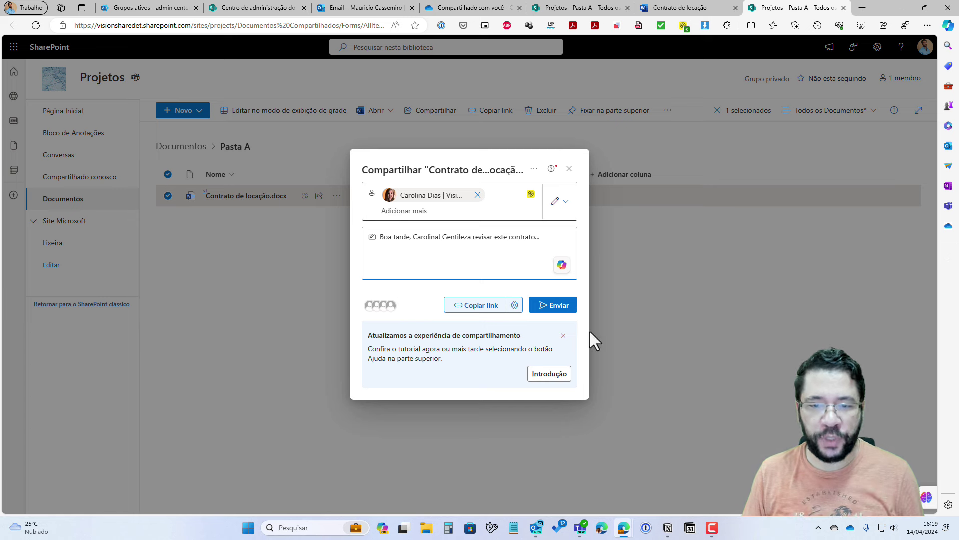
Examine the default link type and permission settings for files and folders in the SharePoint admin center, then return to the sharing dialog.
click(472, 307)
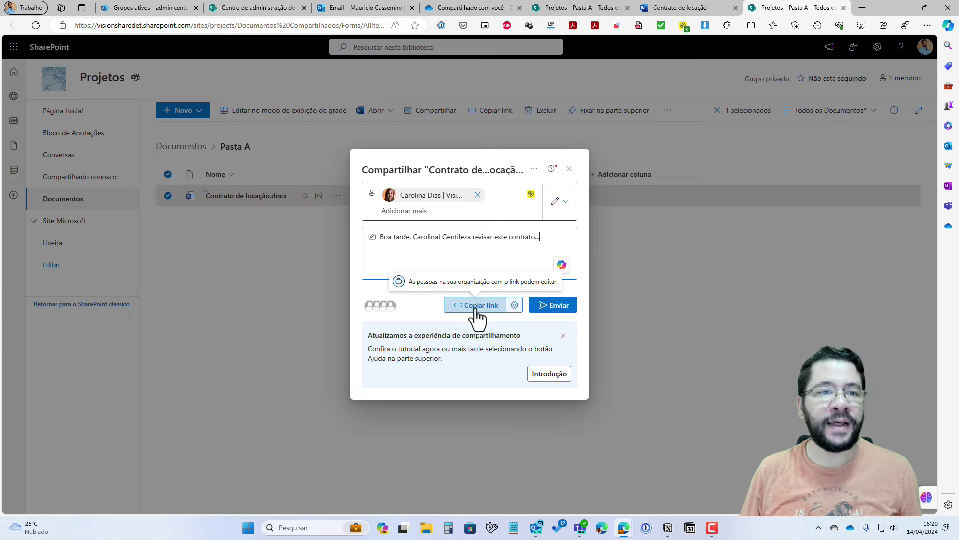
click(257, 8)
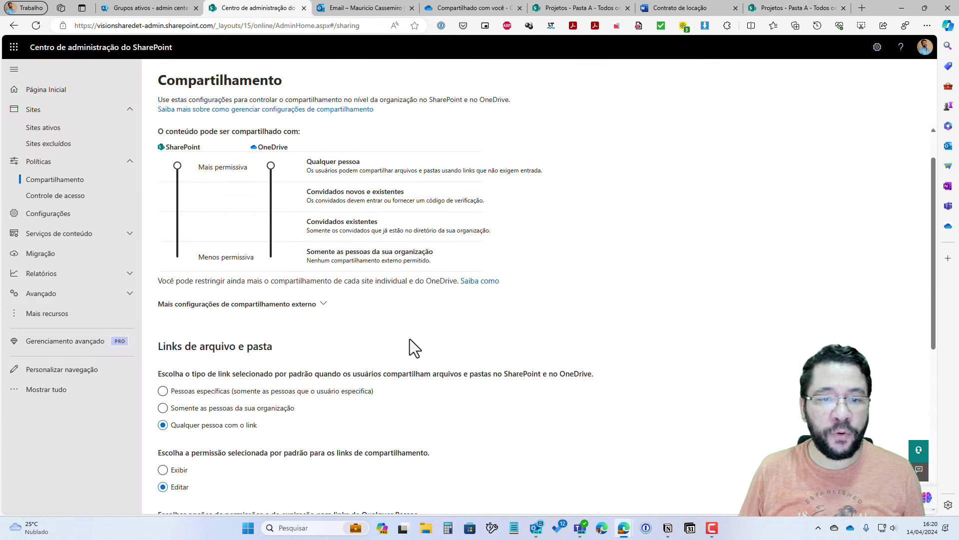
scroll(453, 431, down, 2)
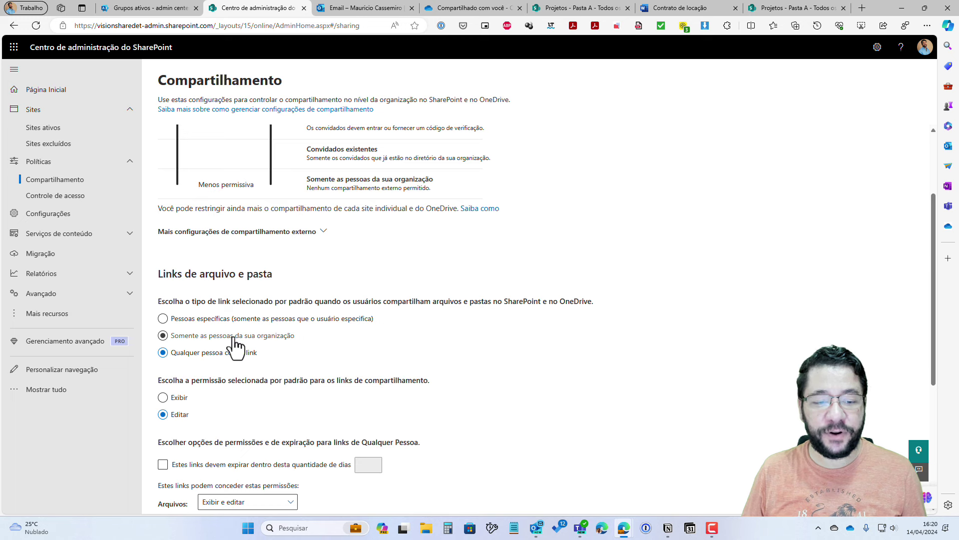
scroll(502, 402, down, 2)
scroll(502, 413, down, 2)
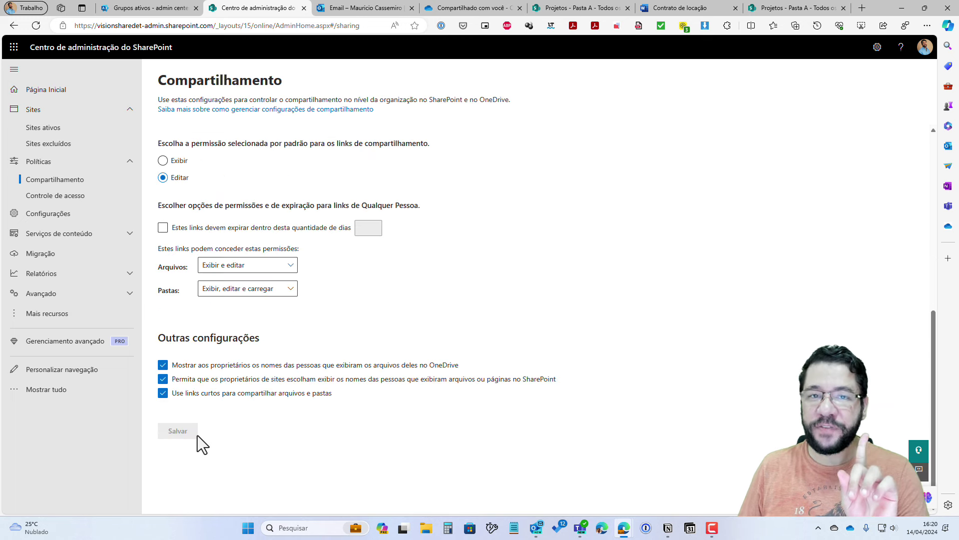
scroll(197, 436, up, 2)
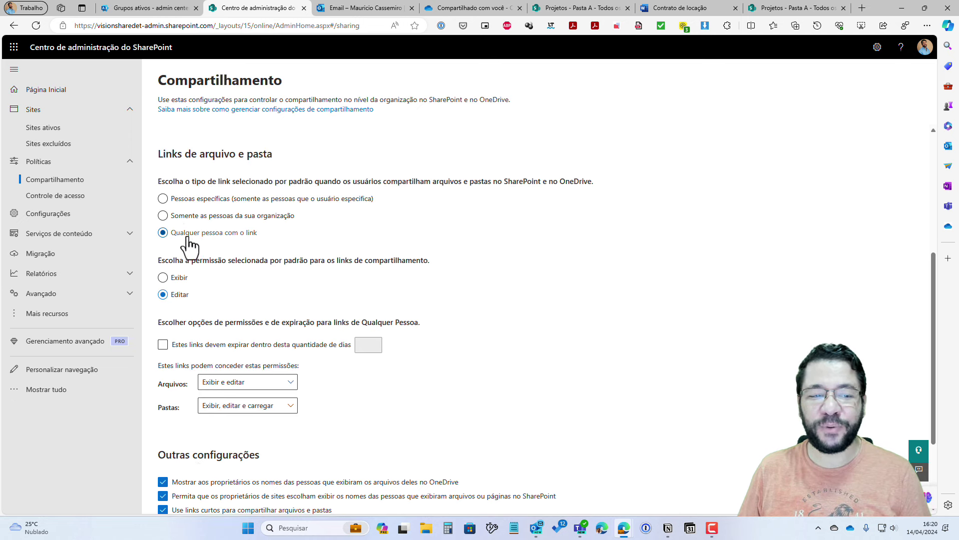
click(799, 11)
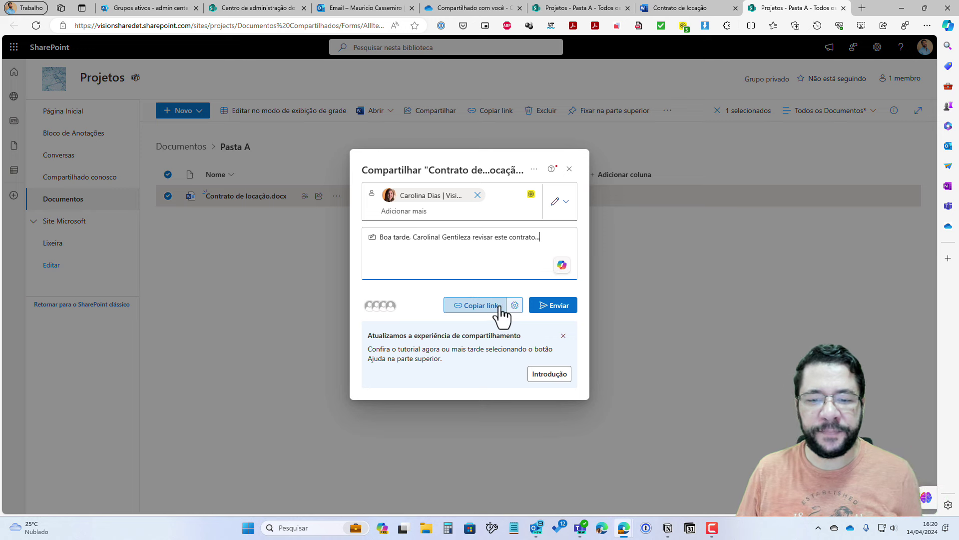
Open the document's link settings, compare the audience options, and review the permission levels for "Pessoas em VisionShare Tecnologia".
click(515, 306)
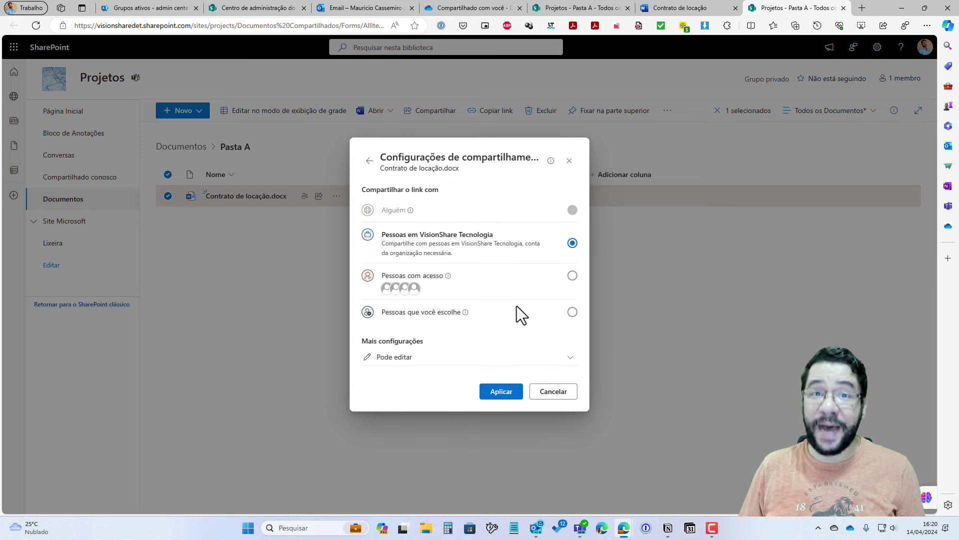
click(369, 161)
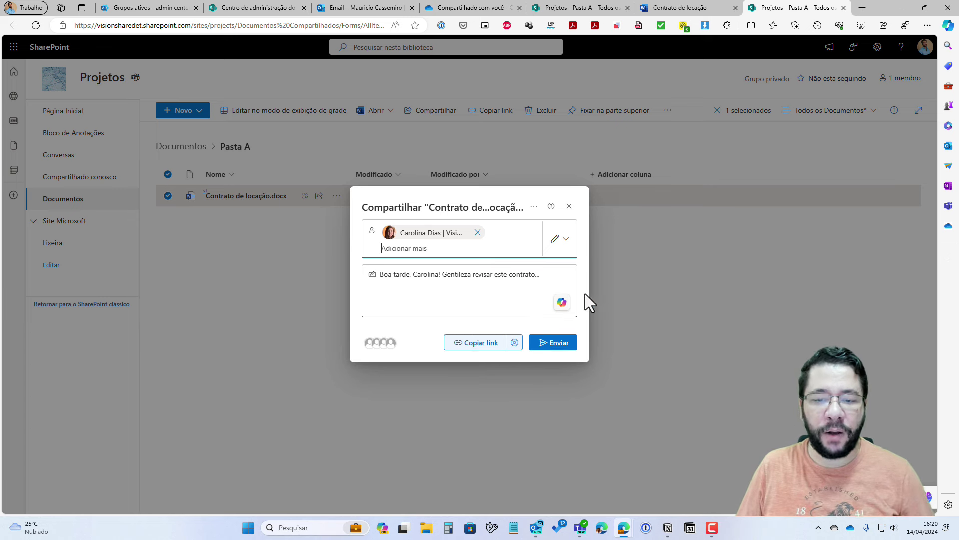
click(513, 344)
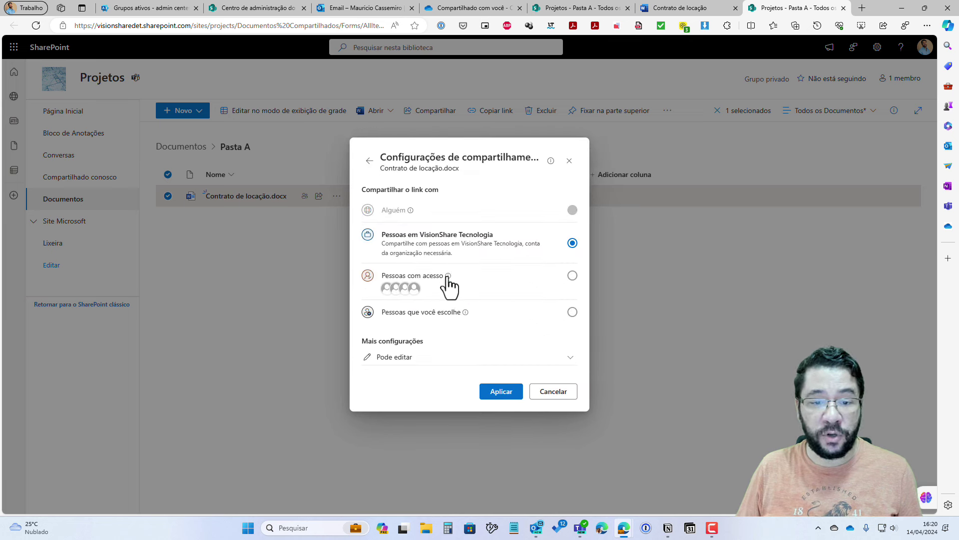
click(572, 276)
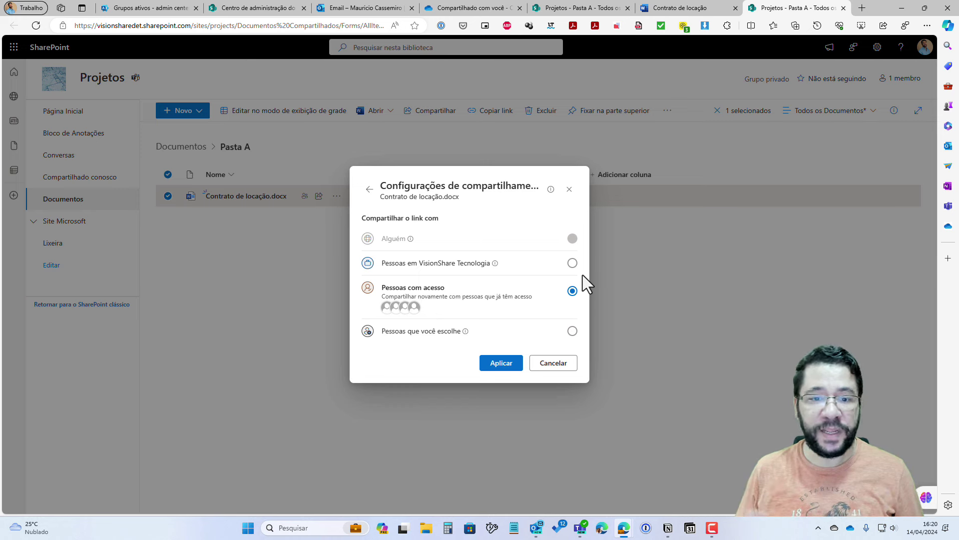
click(573, 332)
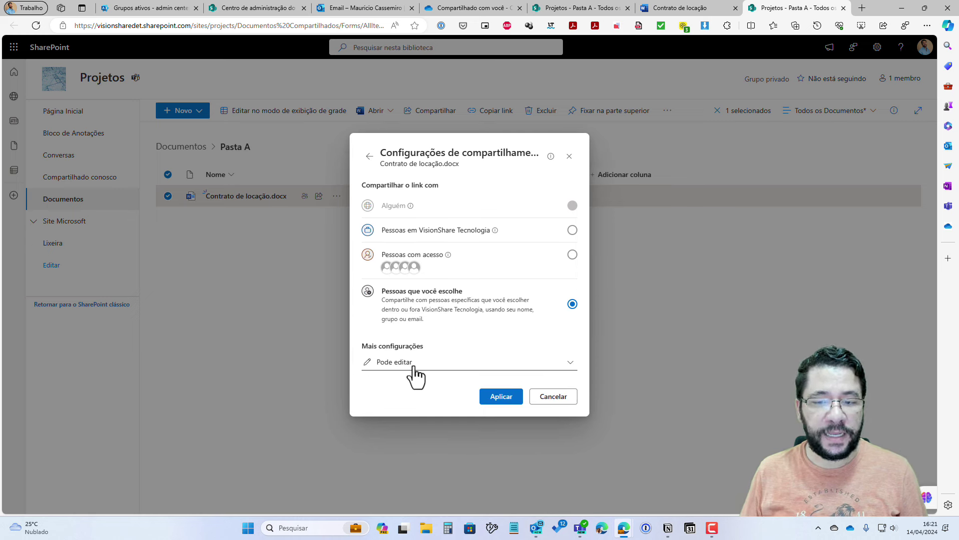
click(455, 233)
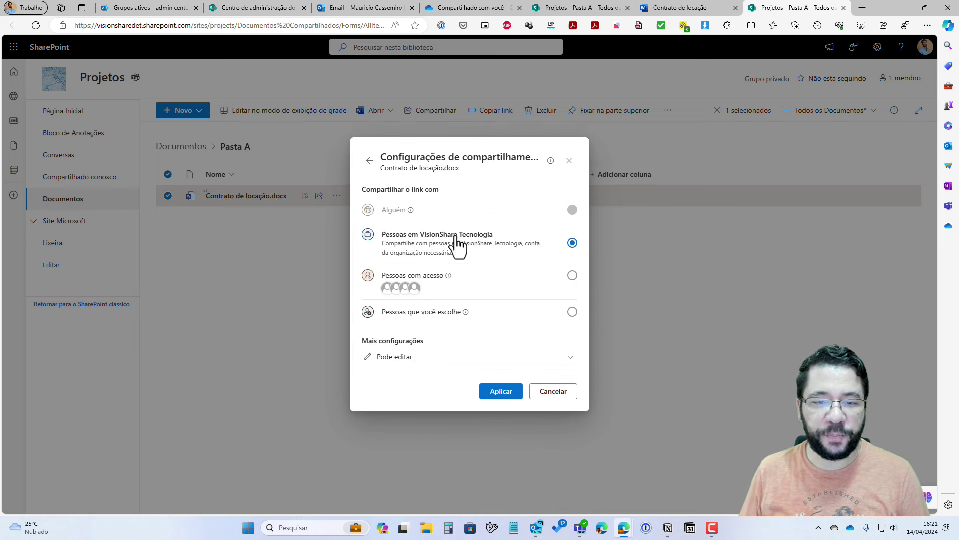
click(394, 359)
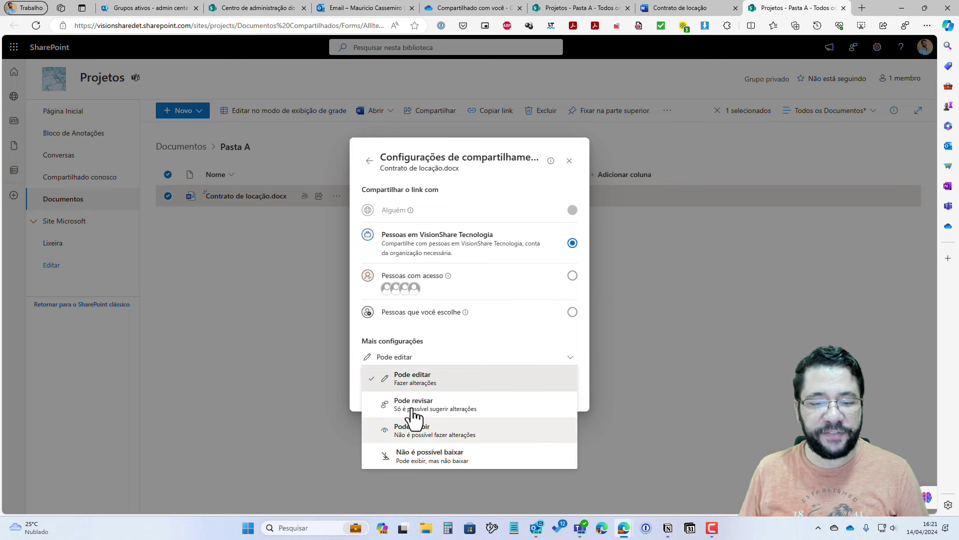
click(530, 296)
Examine "Pessoas com acesso" and the permission levels under "Pessoas que você escolhe", and check the "Alguém" option.
click(503, 289)
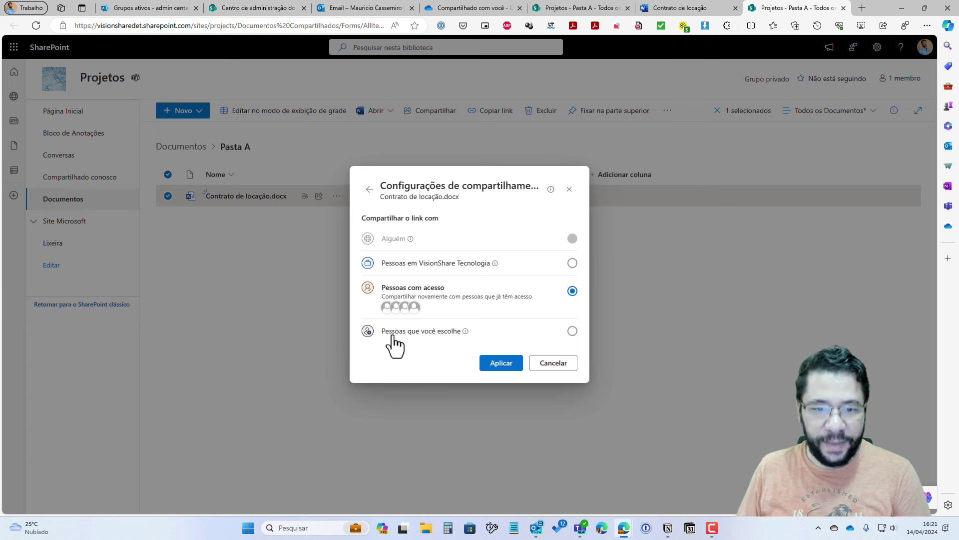
click(415, 331)
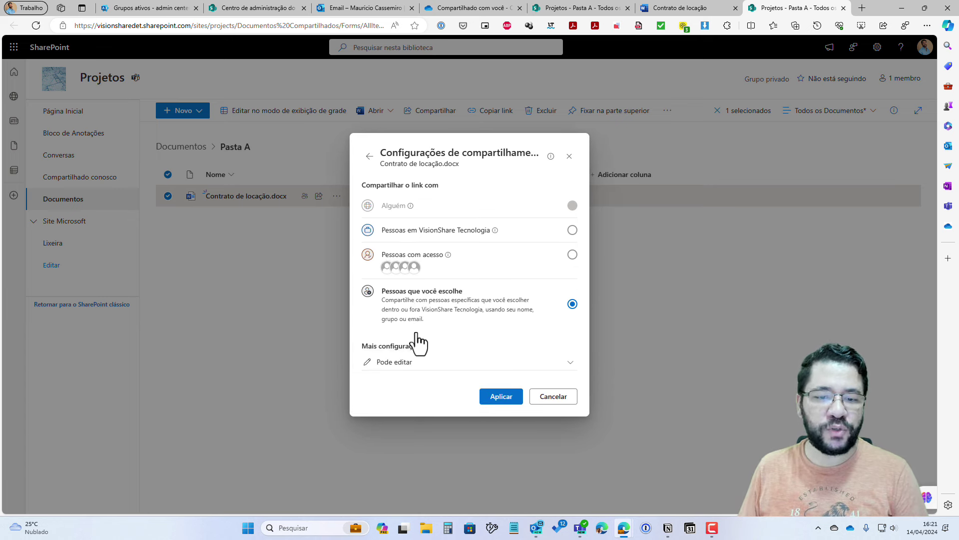
click(395, 365)
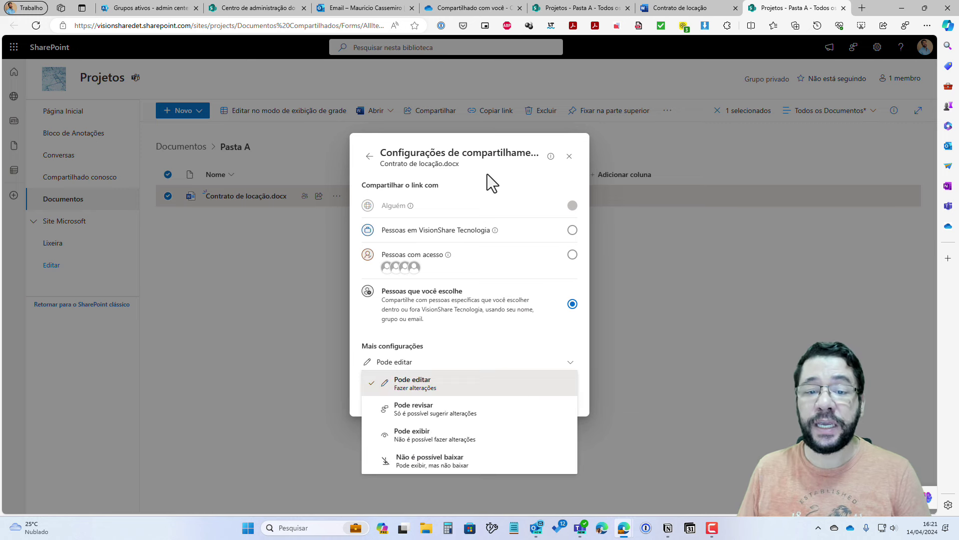
click(401, 195)
mouse_move(406, 206)
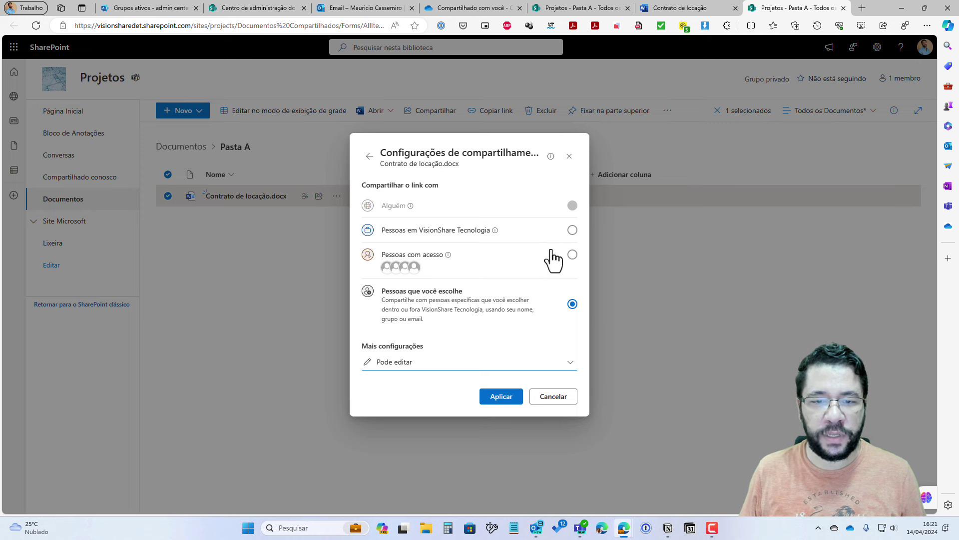
Apply "Pessoas em VisionShare Tecnologia" as the link audience and send the sharing invitation to the colleague.
click(571, 232)
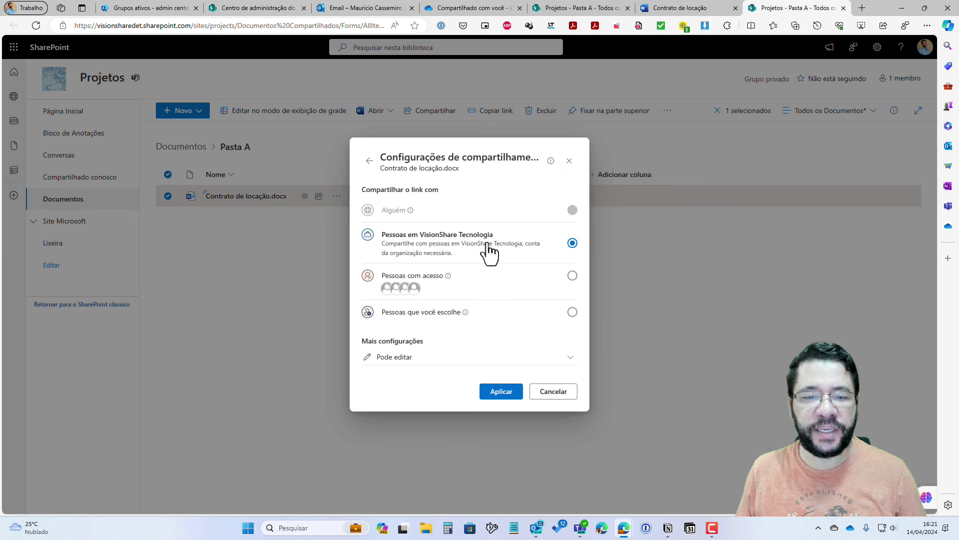
click(502, 391)
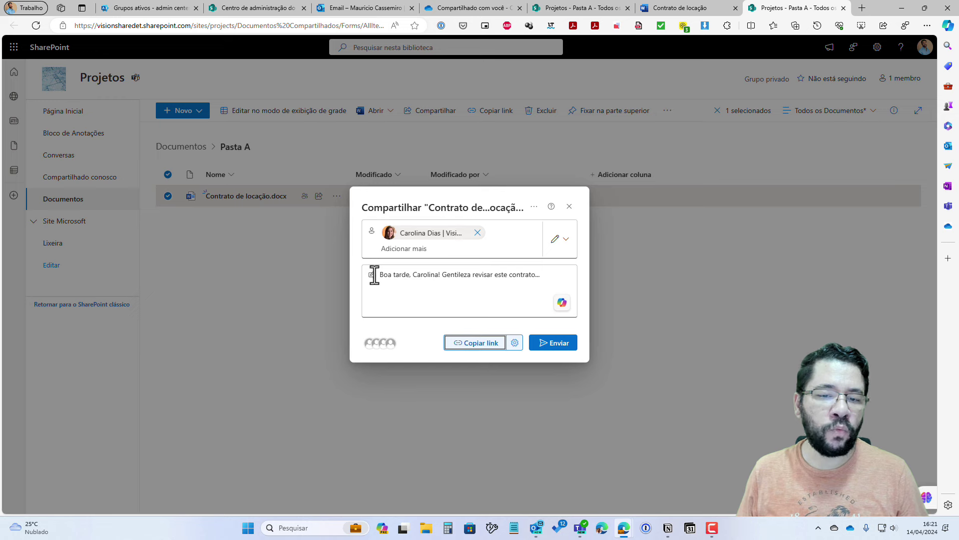
click(566, 348)
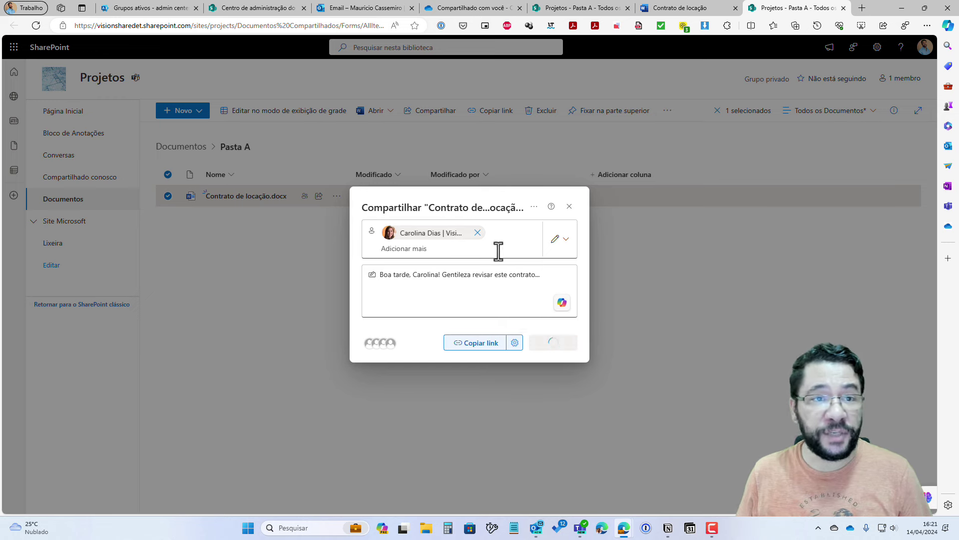
Switch to the SharePoint admin center and select the Projetos site among the active sites.
click(257, 8)
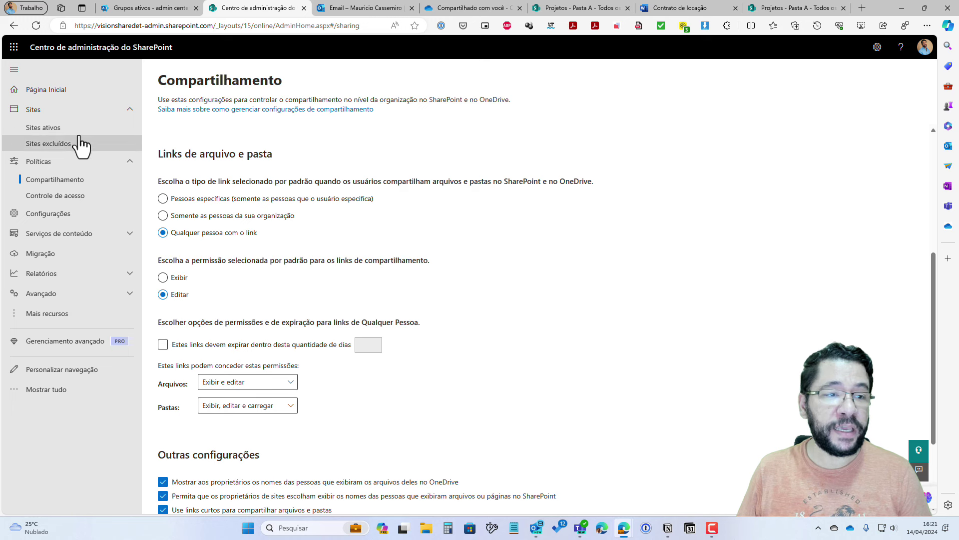
click(128, 110)
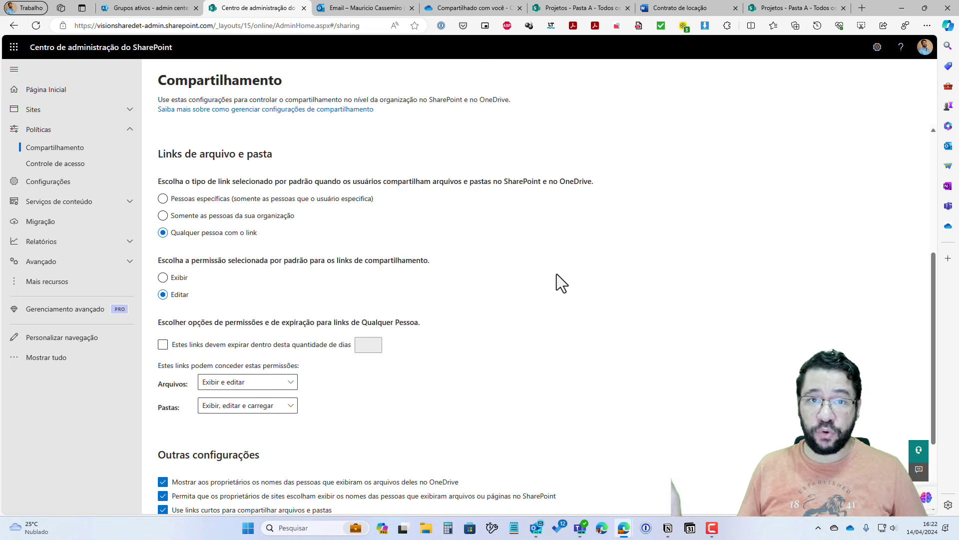
click(130, 130)
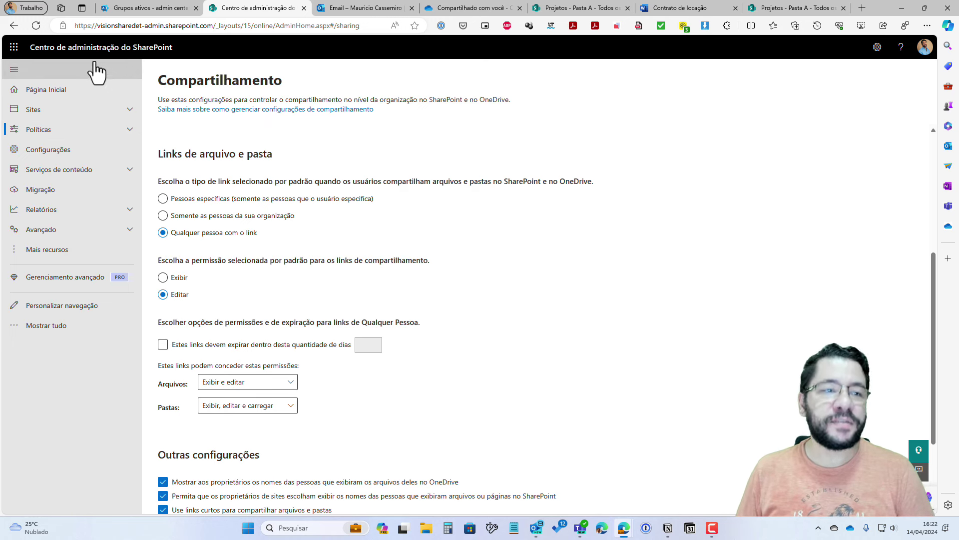
click(77, 111)
click(54, 131)
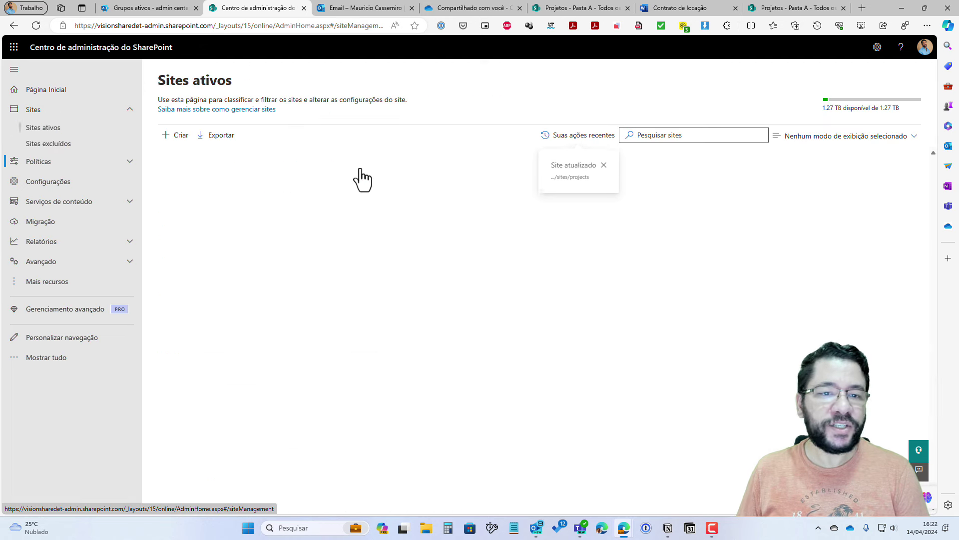
click(171, 273)
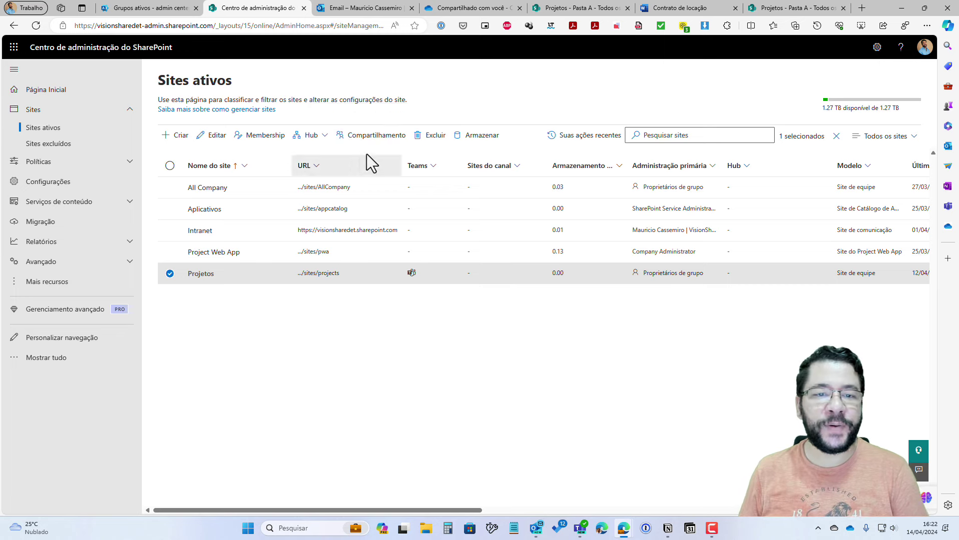
Open the Projetos site's sharing settings and set the external sharing level to "Alguém".
click(370, 136)
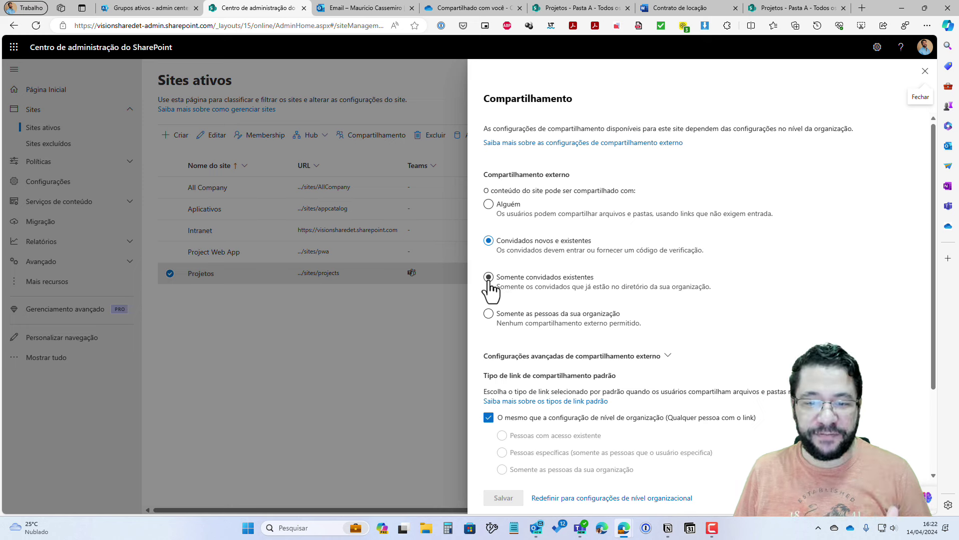
click(487, 315)
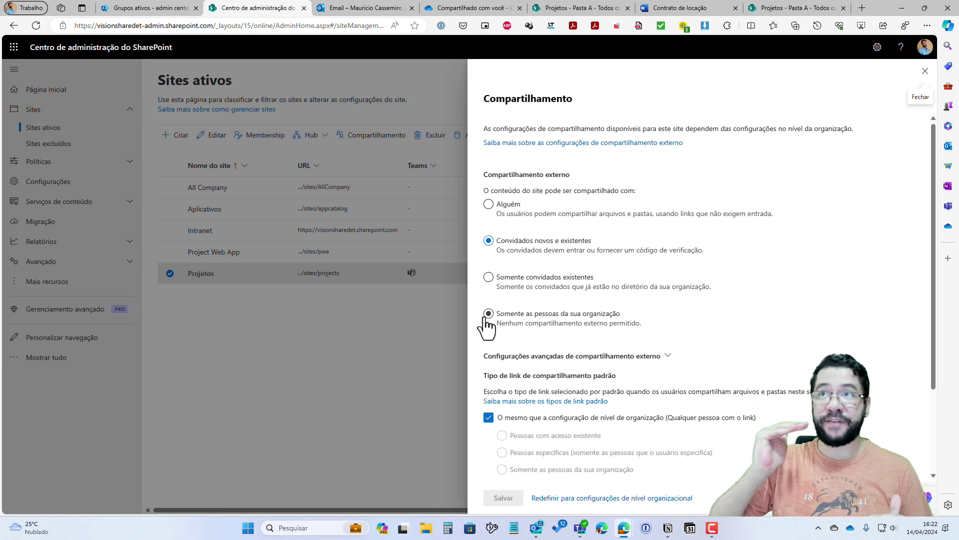
click(489, 204)
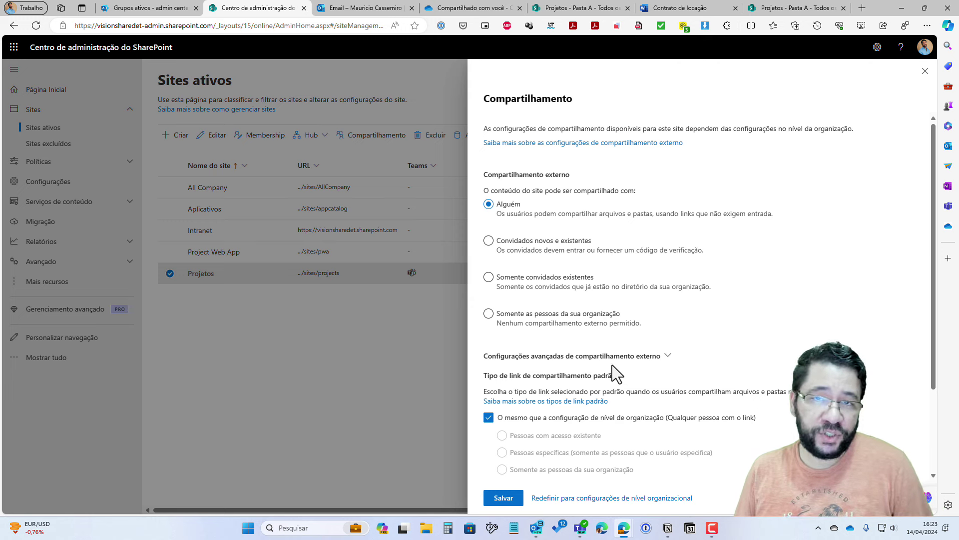
Examine the site's default link type and anonymous link expiration options by temporarily overriding the organization-level defaults.
scroll(613, 364, down, 3)
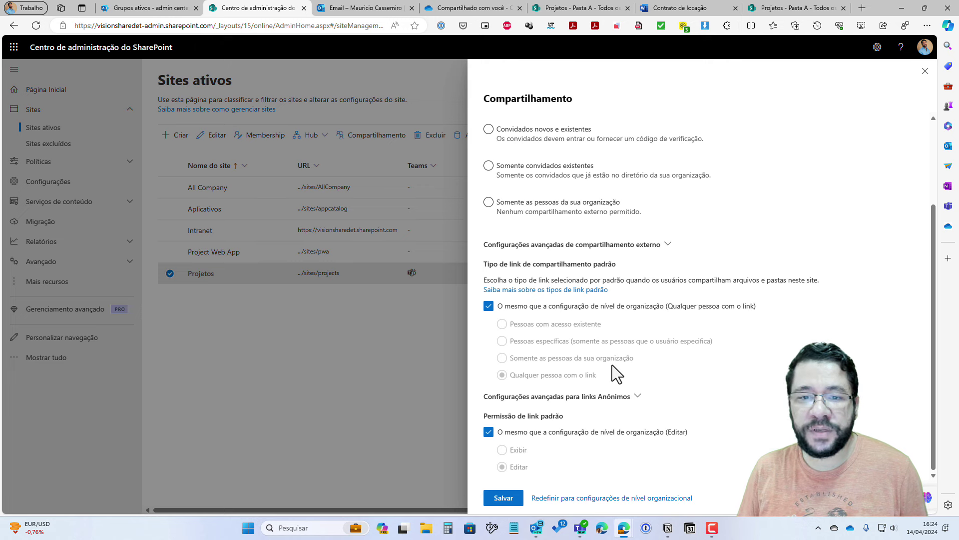
scroll(613, 365, up, 3)
scroll(553, 300, down, 3)
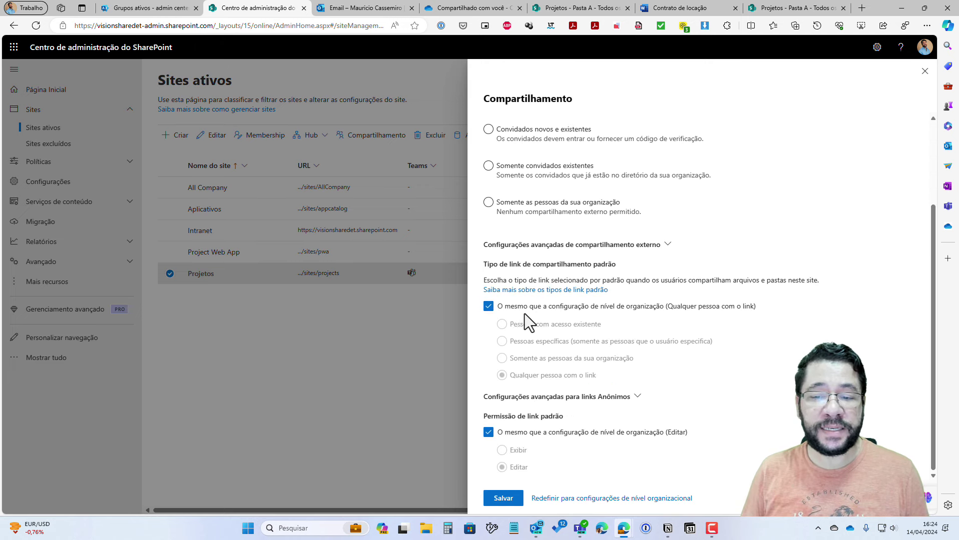
click(489, 306)
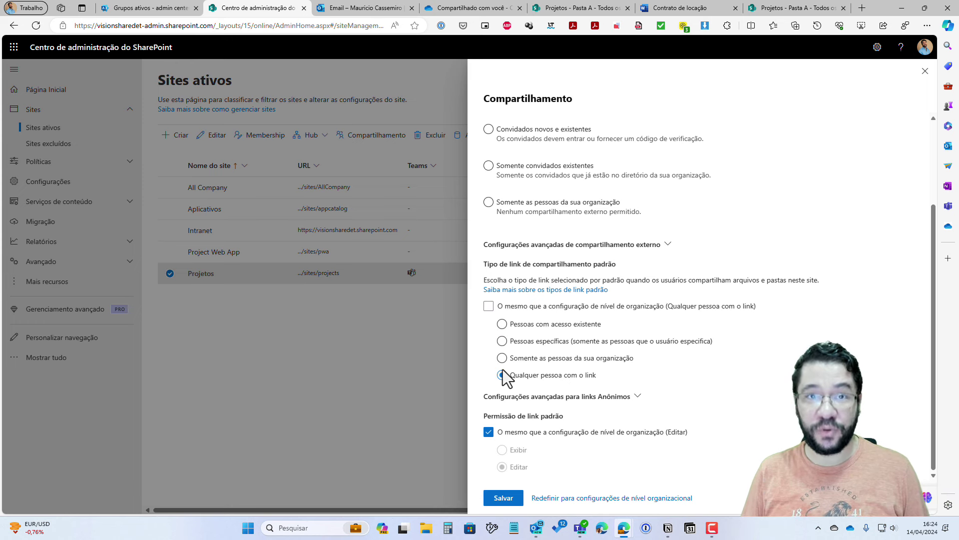
click(489, 306)
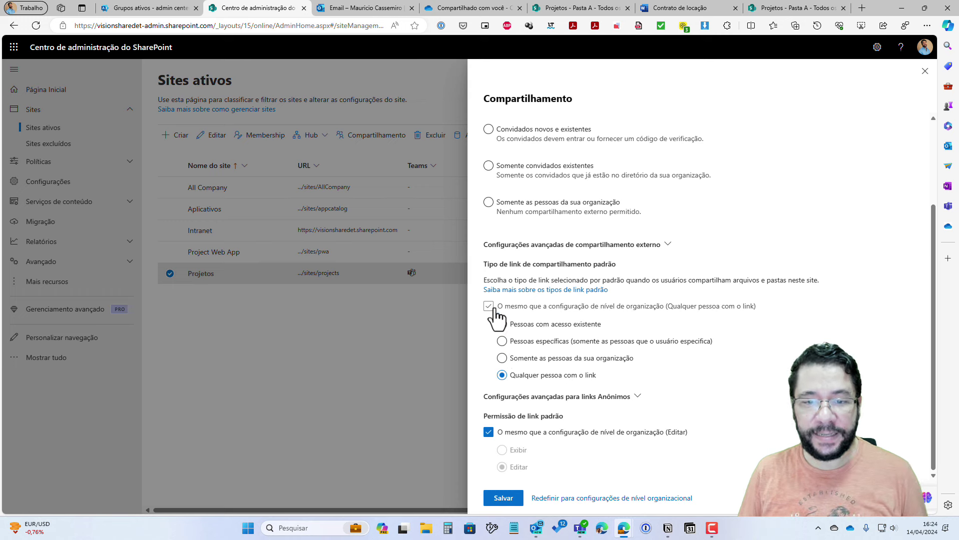
click(518, 397)
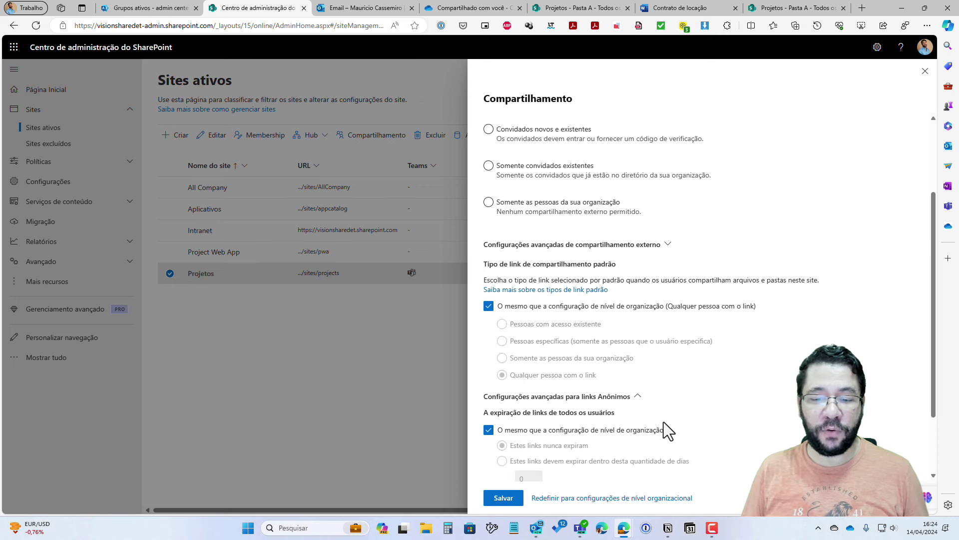
scroll(663, 424, down, 2)
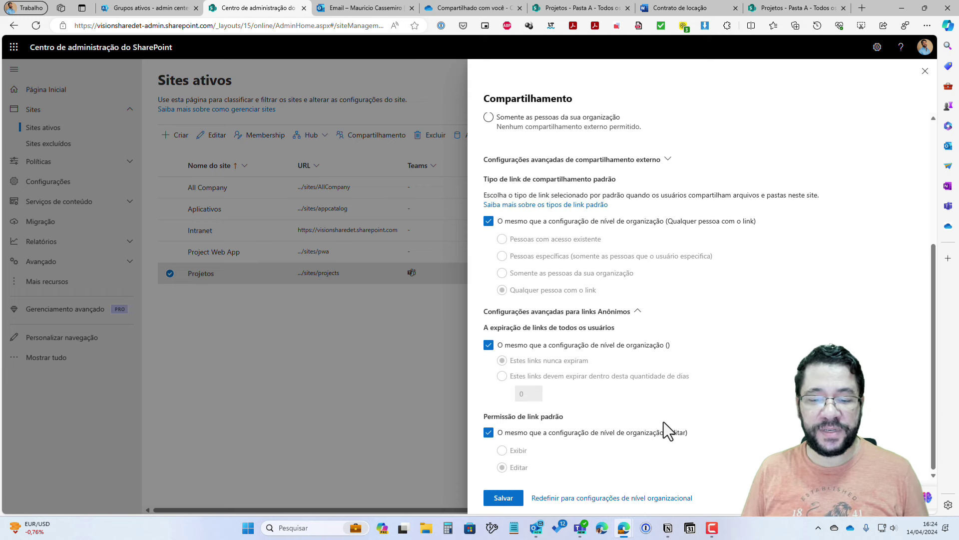
click(489, 346)
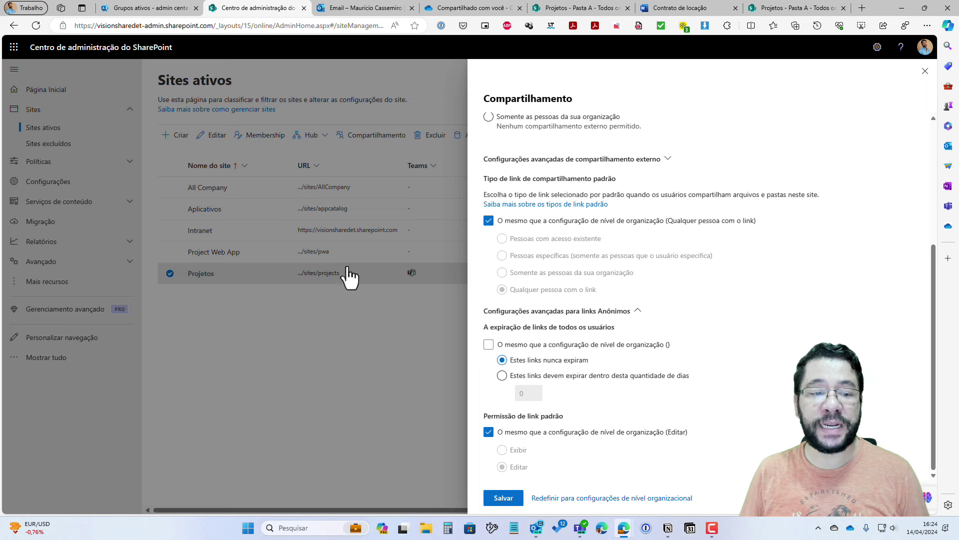
click(489, 346)
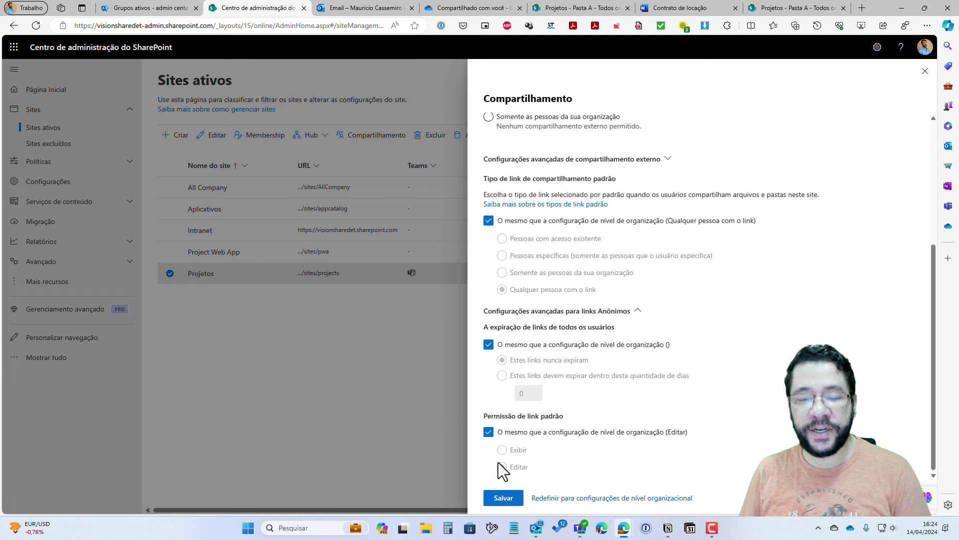
Try "Exibir" and "Editar" as the site's own default link permission, and restore the organization-level setting.
click(489, 432)
click(502, 451)
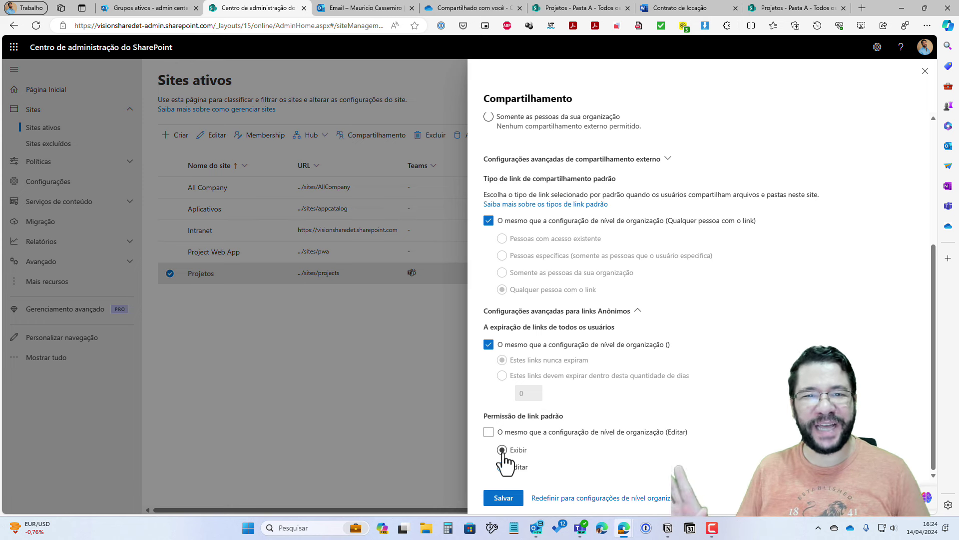
click(502, 466)
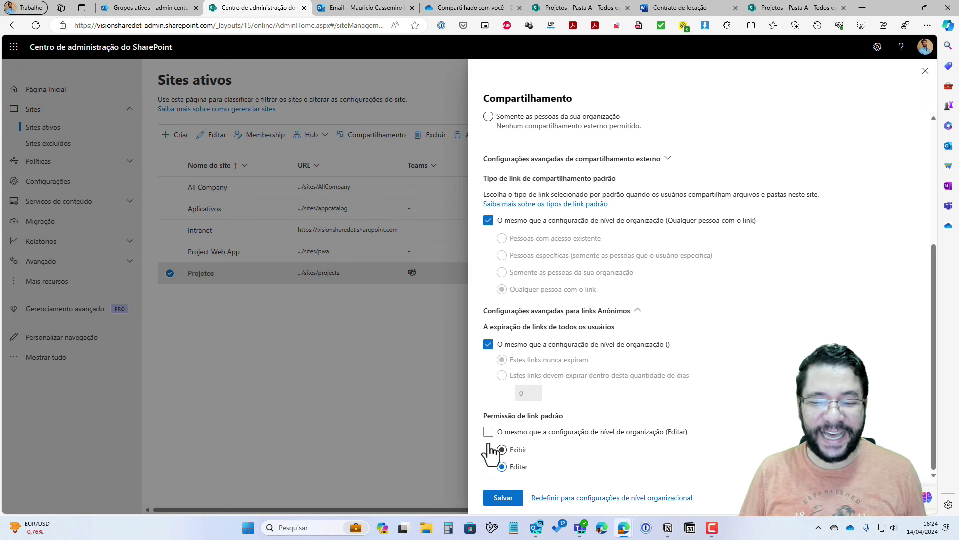
click(488, 432)
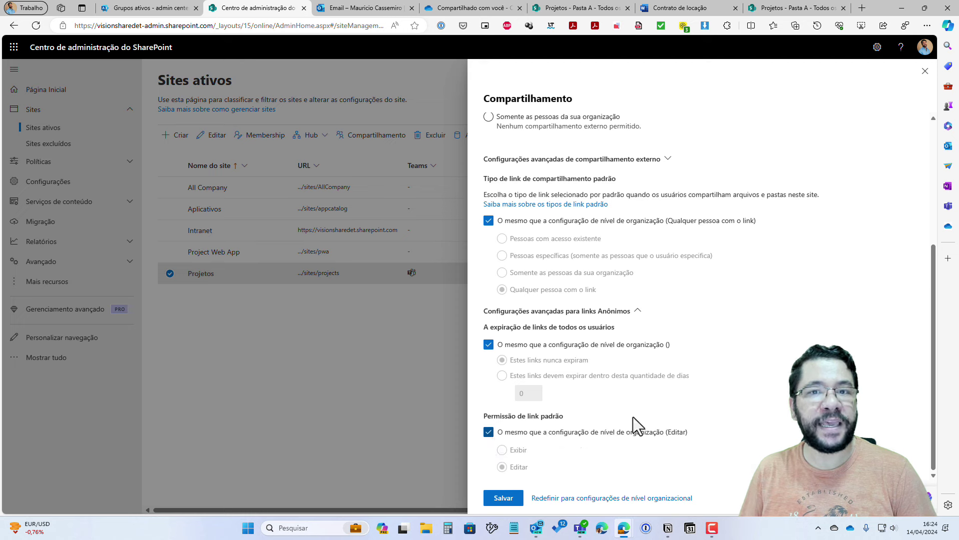
Save the sharing settings of the Projetos site.
scroll(634, 416, up, 10)
scroll(642, 415, down, 10)
click(504, 498)
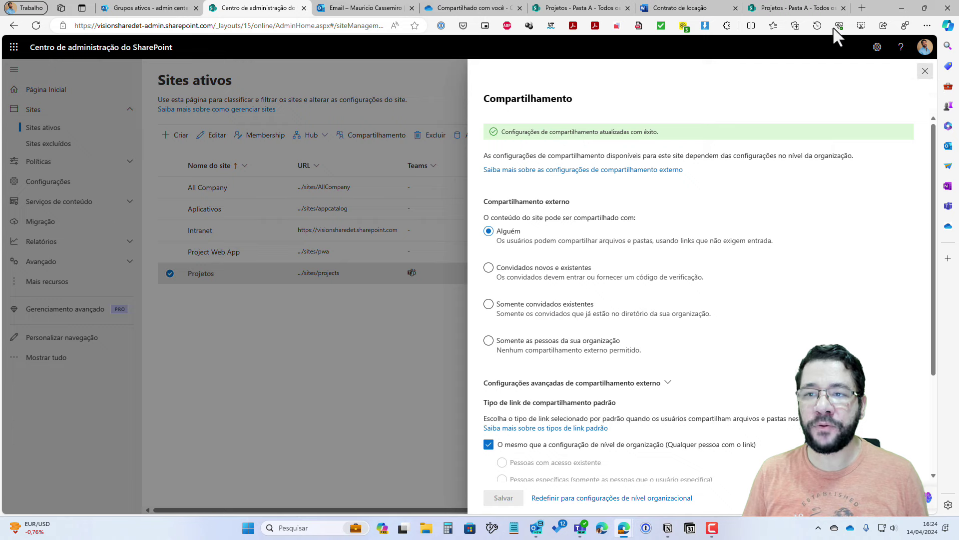
Return to the Projetos site's "Pasta A", close the sharing confirmation, and reload the page.
click(793, 13)
click(568, 221)
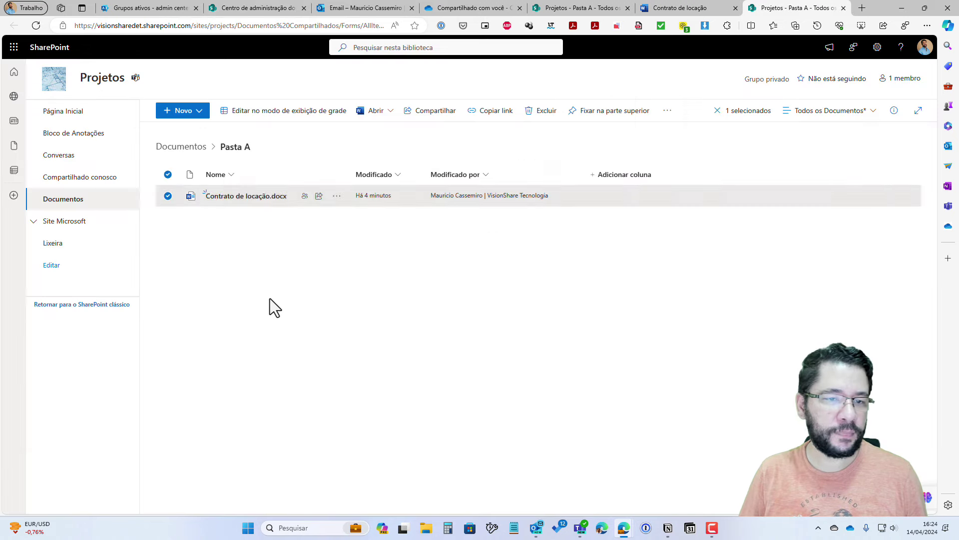
click(36, 25)
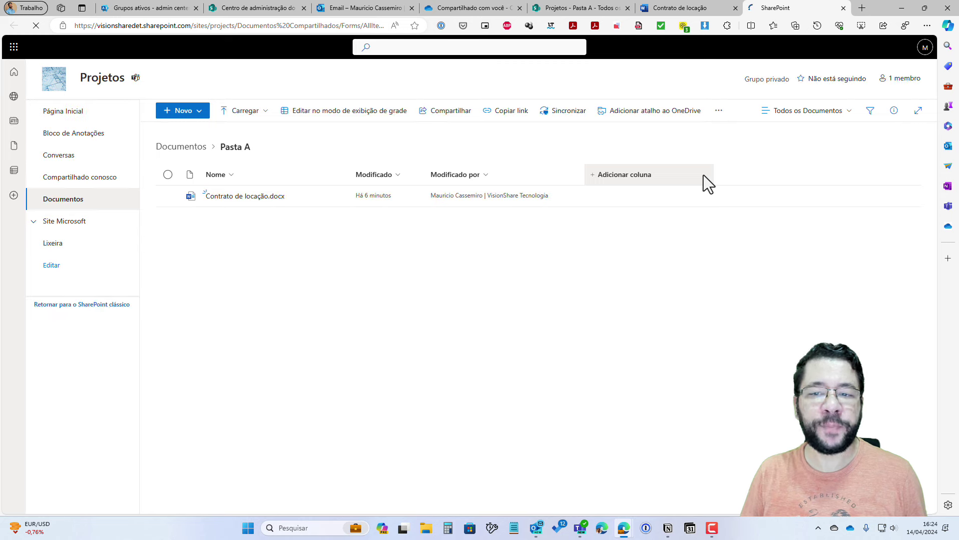
Start sharing "Contrato de locação.docx" and add the colleague as recipient.
click(168, 196)
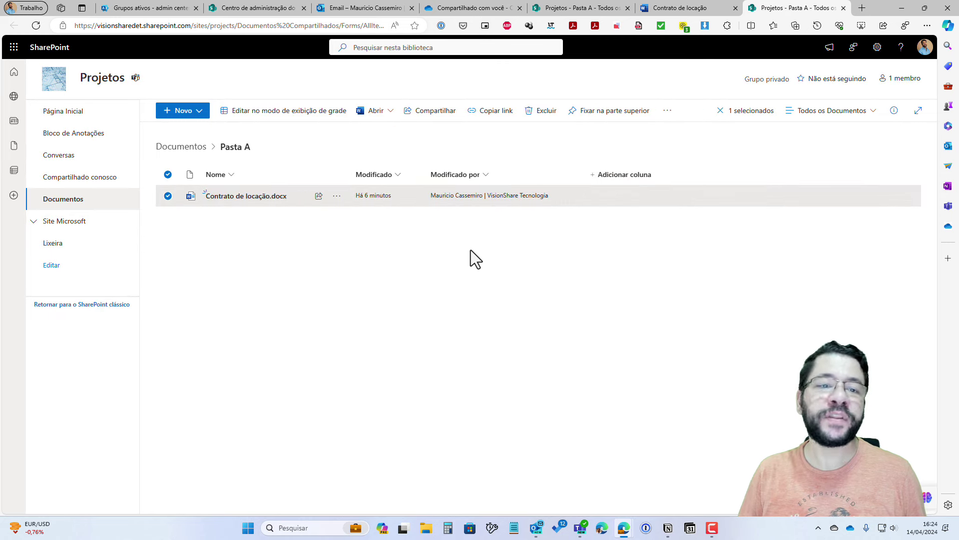
click(430, 112)
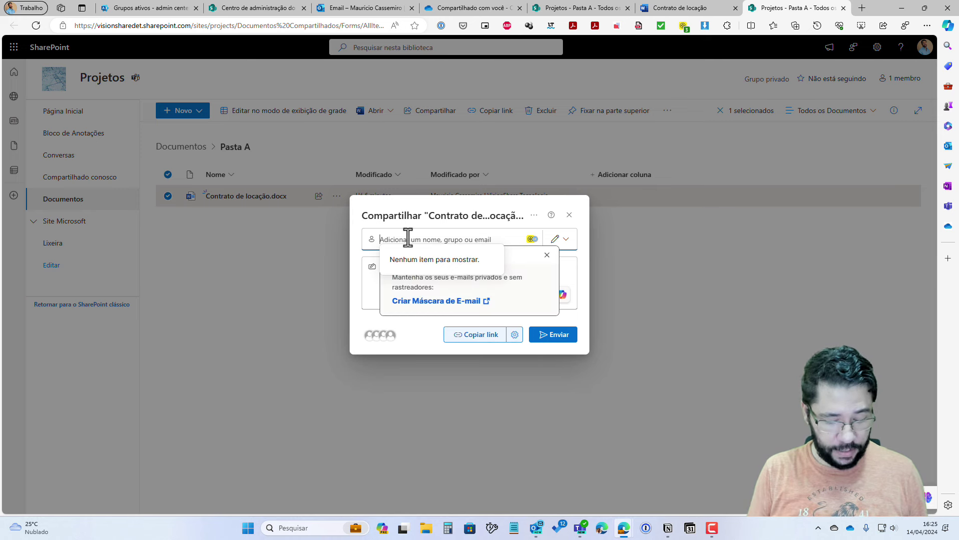
text(amanda)
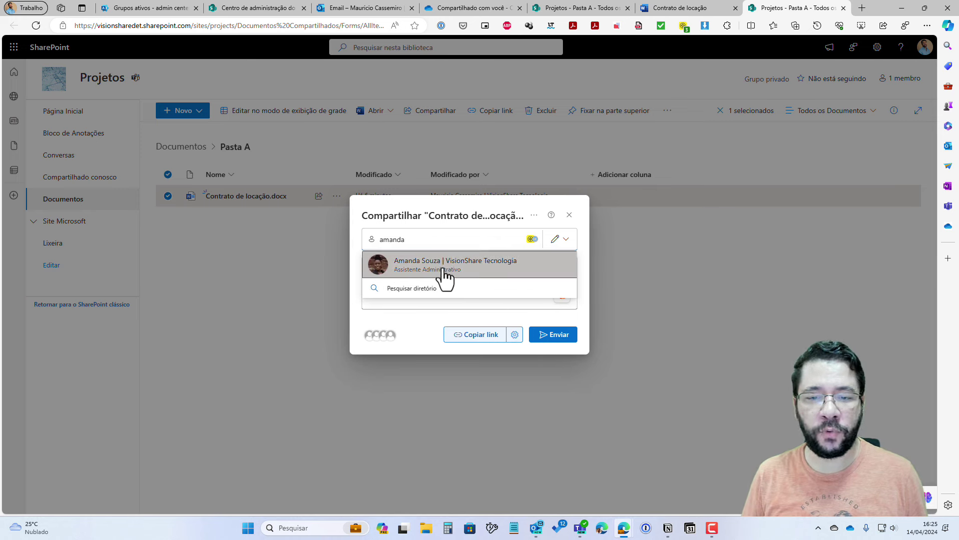
click(445, 270)
Review the recipient's permission choices, and the audience and permission options in the document's link settings.
click(569, 241)
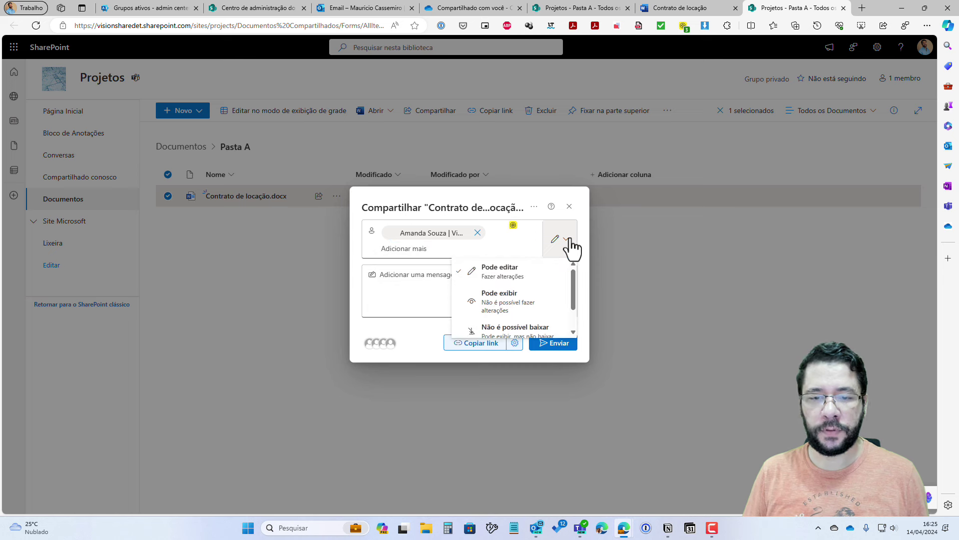
click(570, 242)
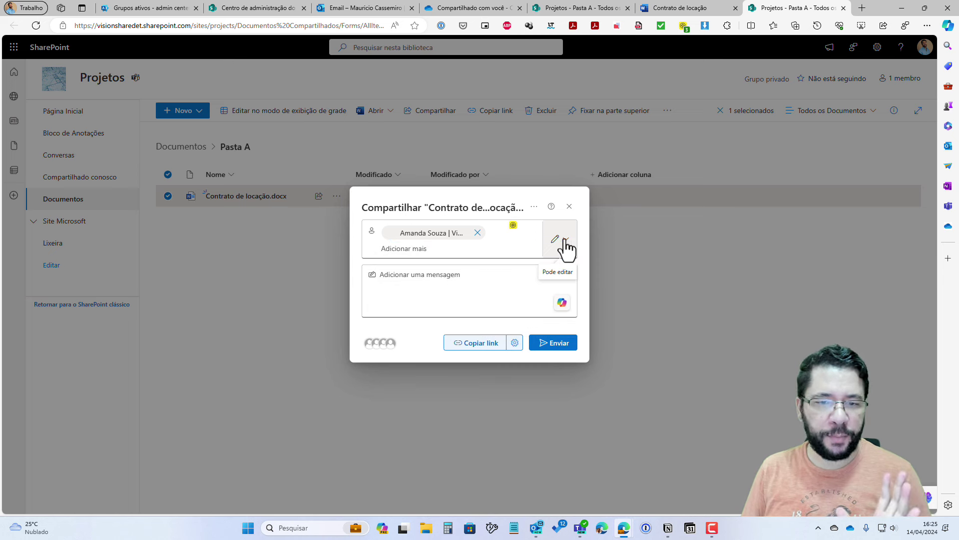
click(514, 344)
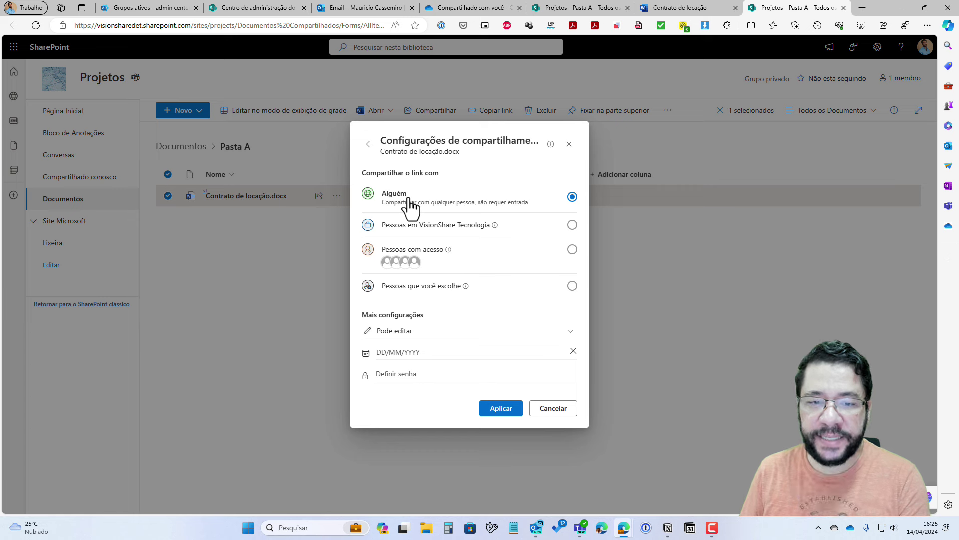
mouse_move(498, 231)
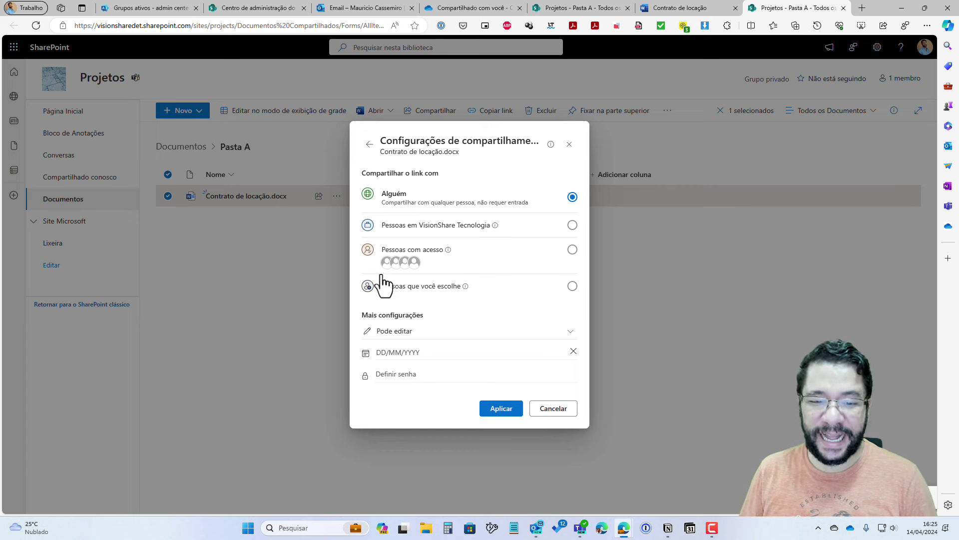
click(440, 332)
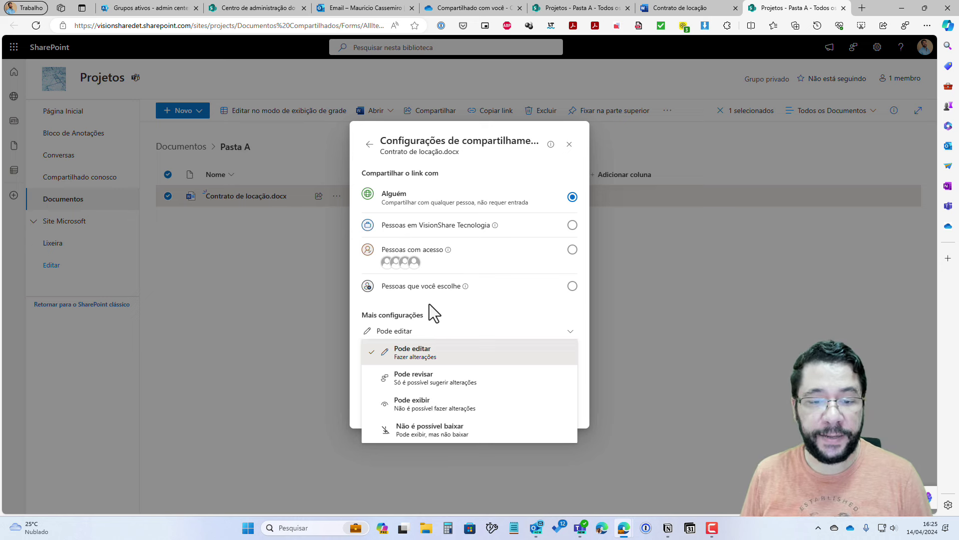
click(430, 304)
Set the "Alguém" link to expire on 15 April 2024 and enter a link password.
click(419, 352)
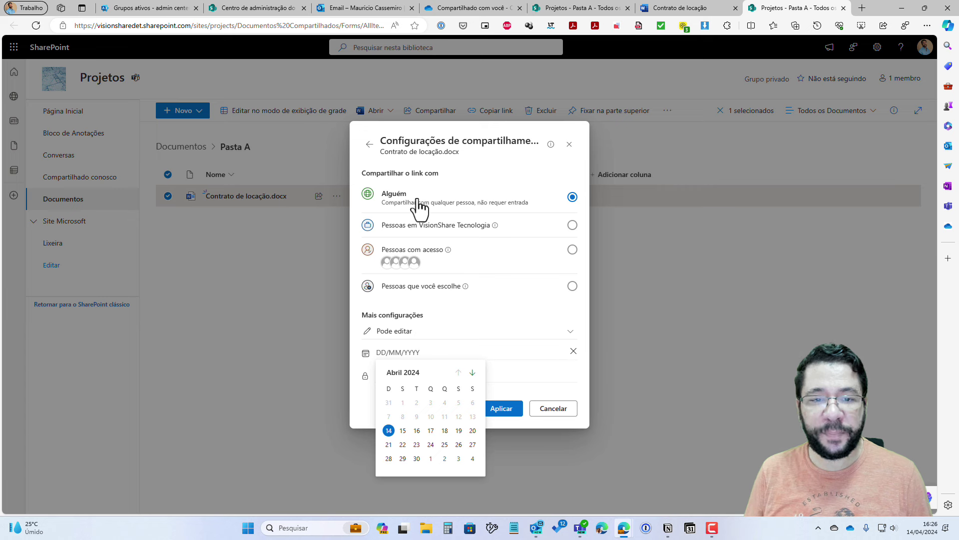
click(403, 431)
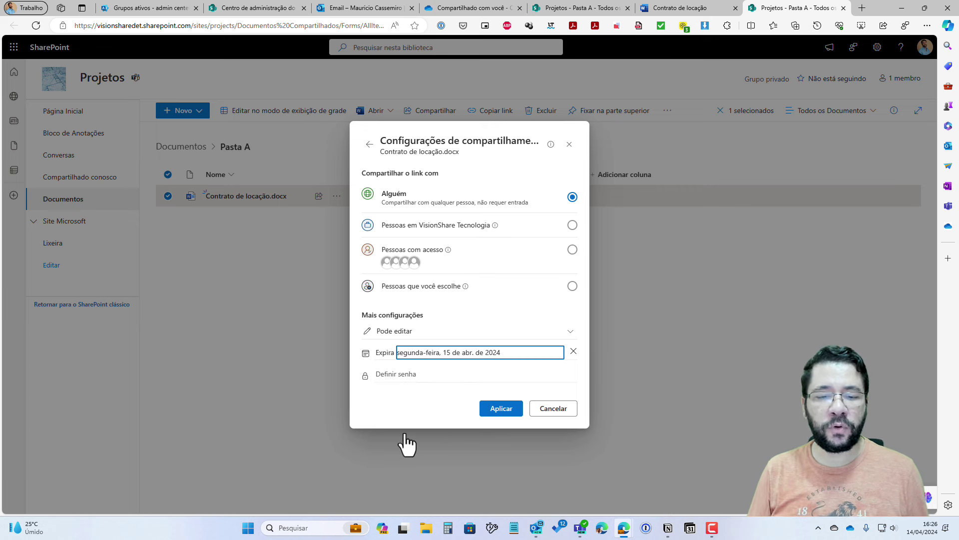
click(399, 375)
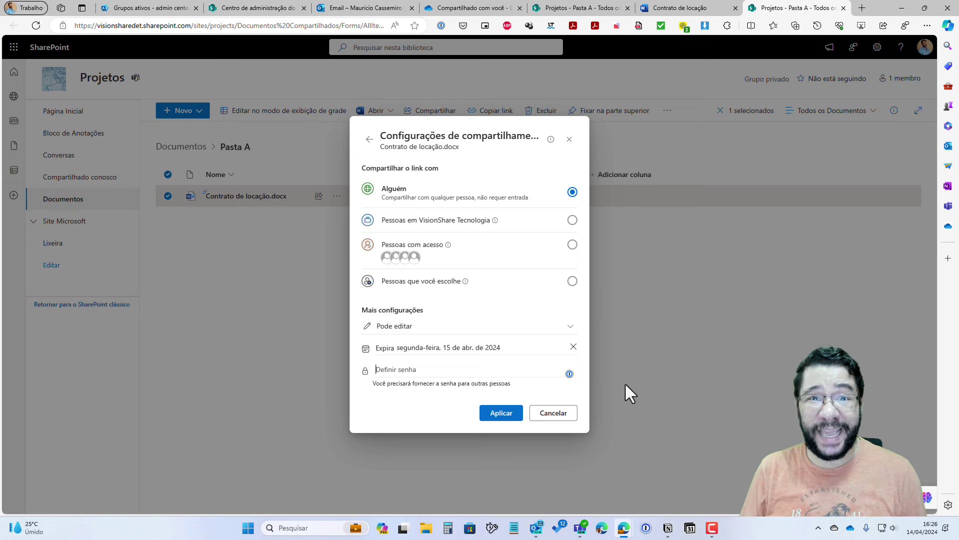
text(••••••)
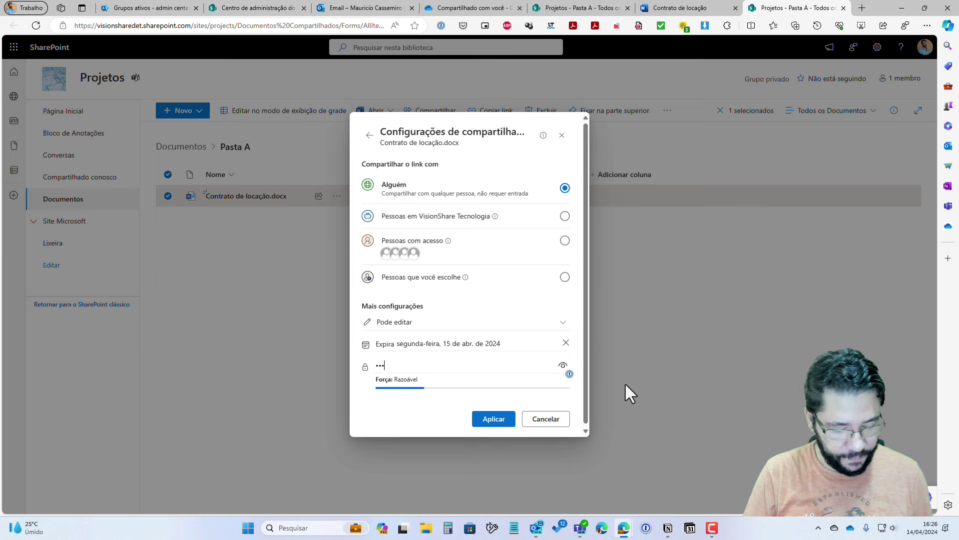
text(•••)
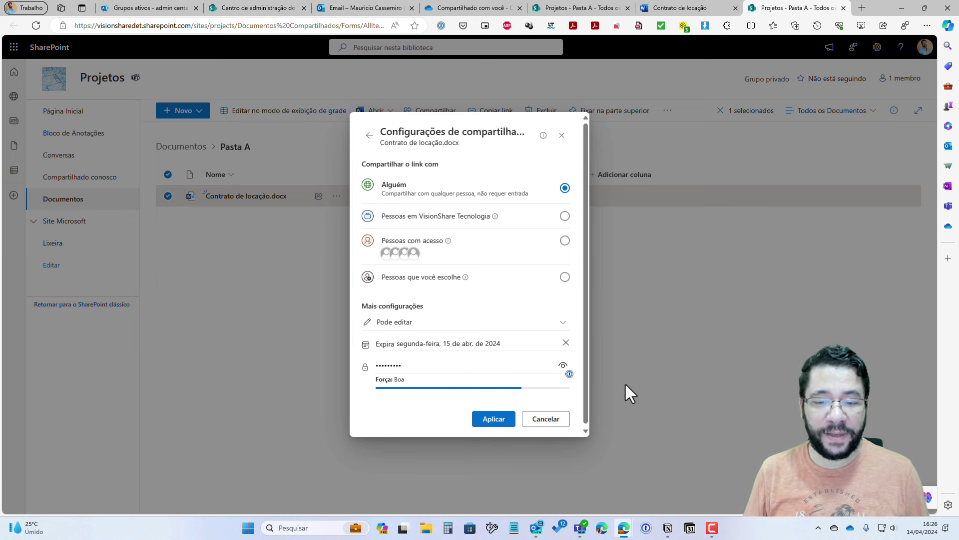
Reveal the link password, replace one letter with a digit to strengthen it, and hide the password again.
mouse_move(396, 385)
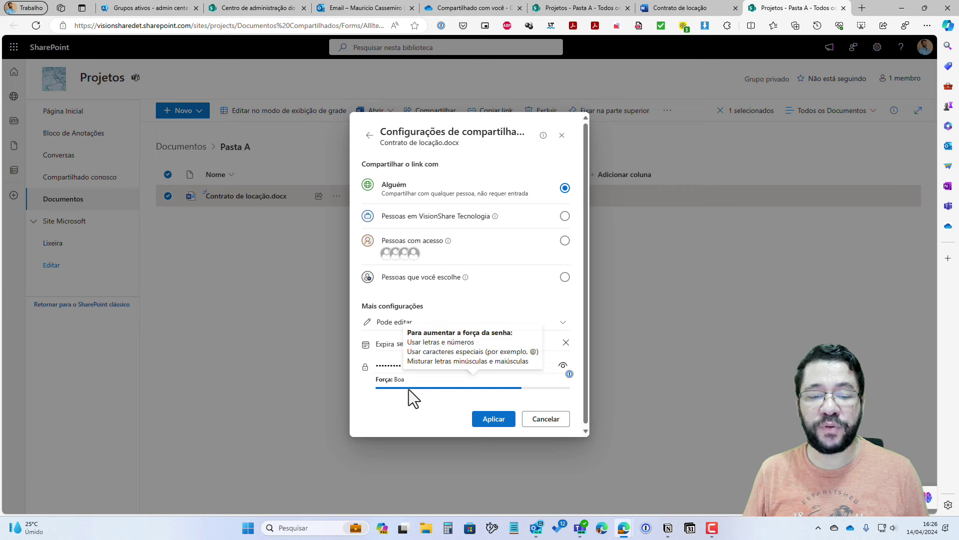
click(562, 366)
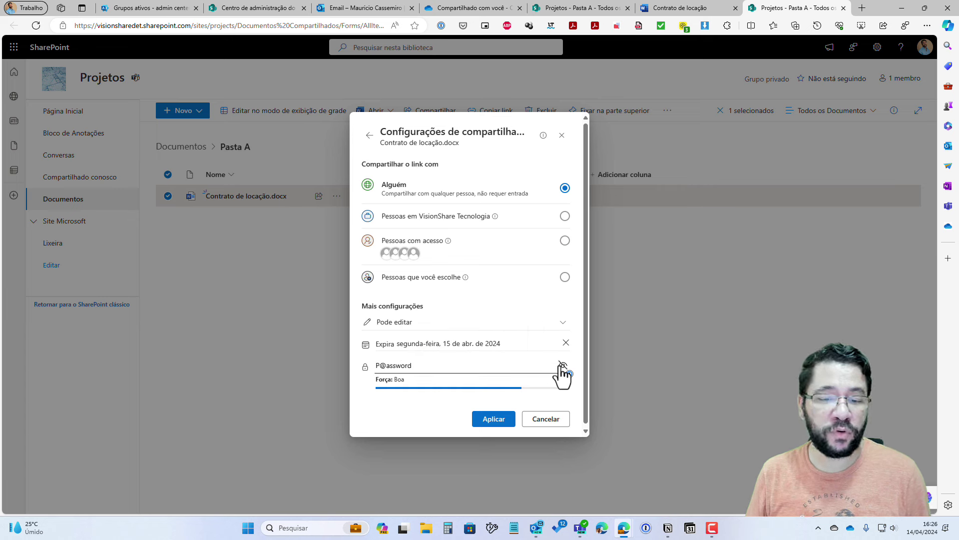
click(403, 365)
key(BackSpace)
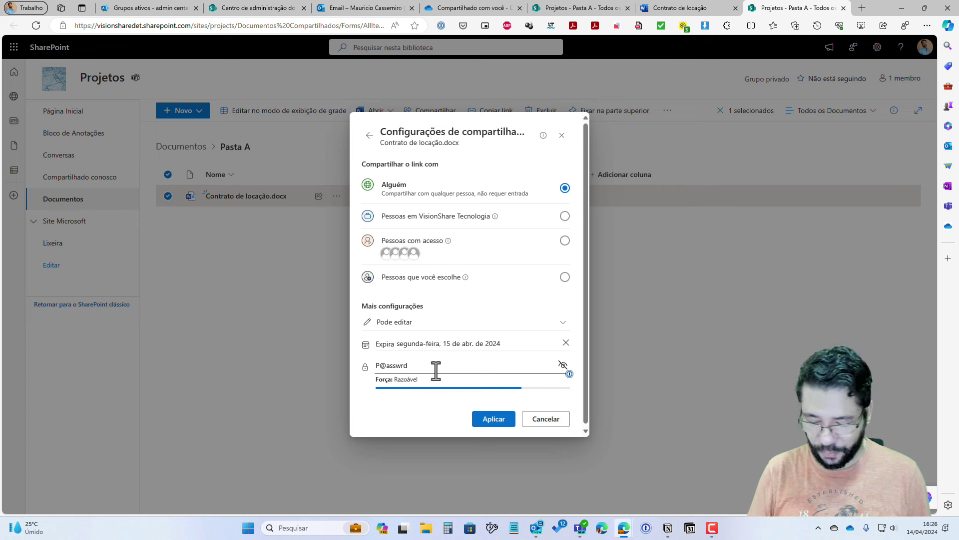
text(0)
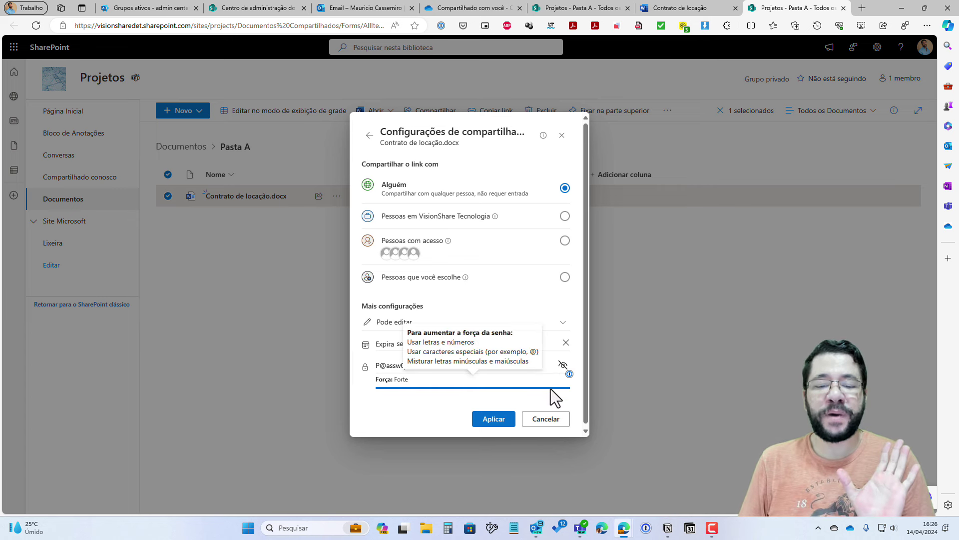
click(563, 365)
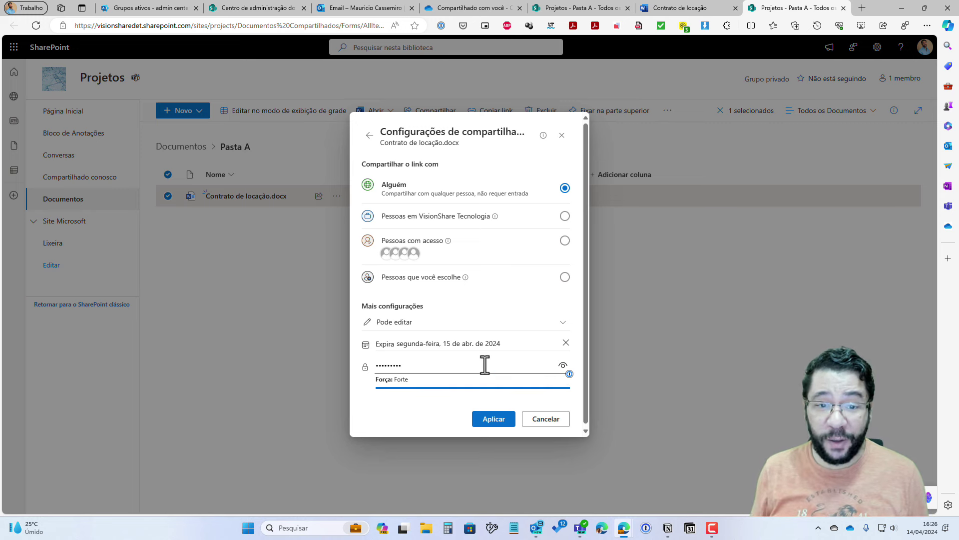
Set the "Alguém" link's permission for "Contrato de locação.docx" to "Não é possível baixar".
click(415, 326)
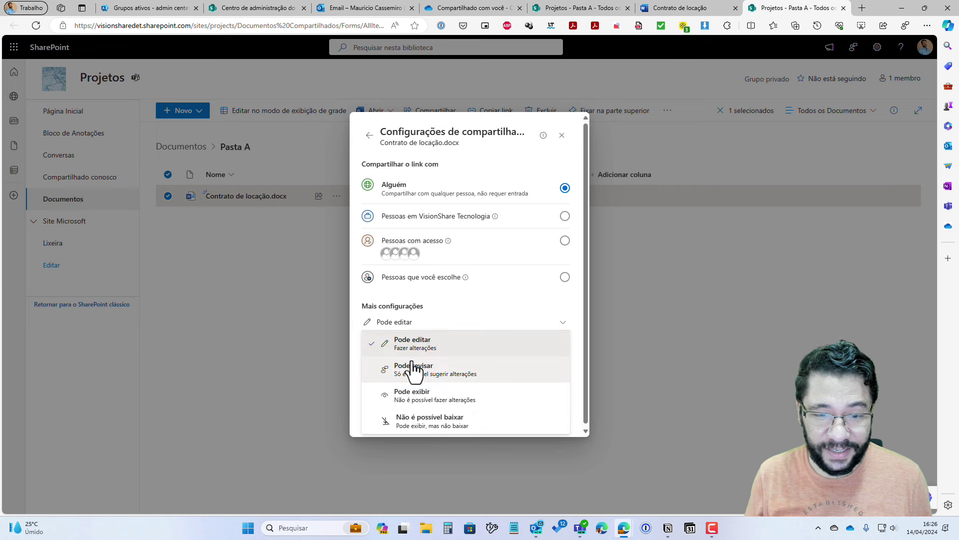
click(415, 424)
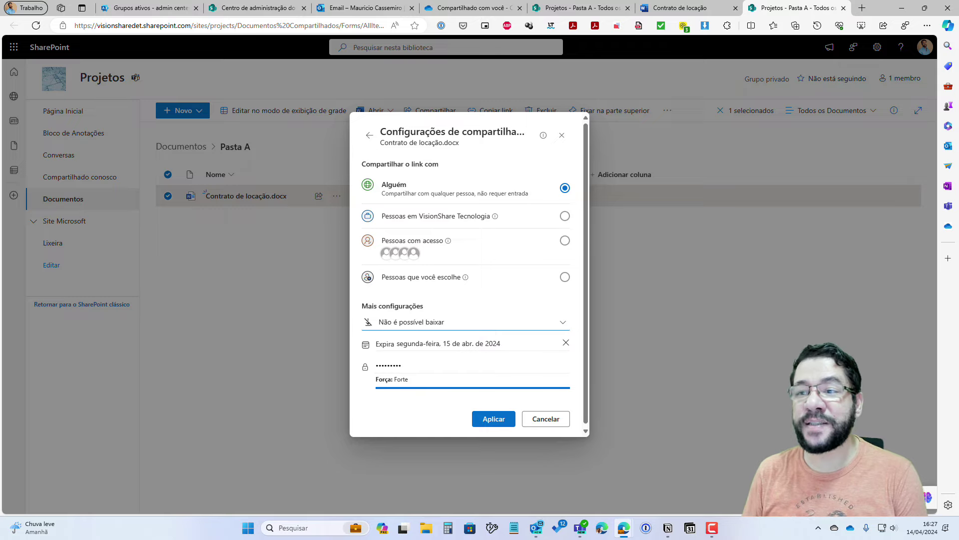
Minimize the SharePoint browser window and the InPrivate OneDrive window to return to the desktop.
click(901, 5)
click(915, 4)
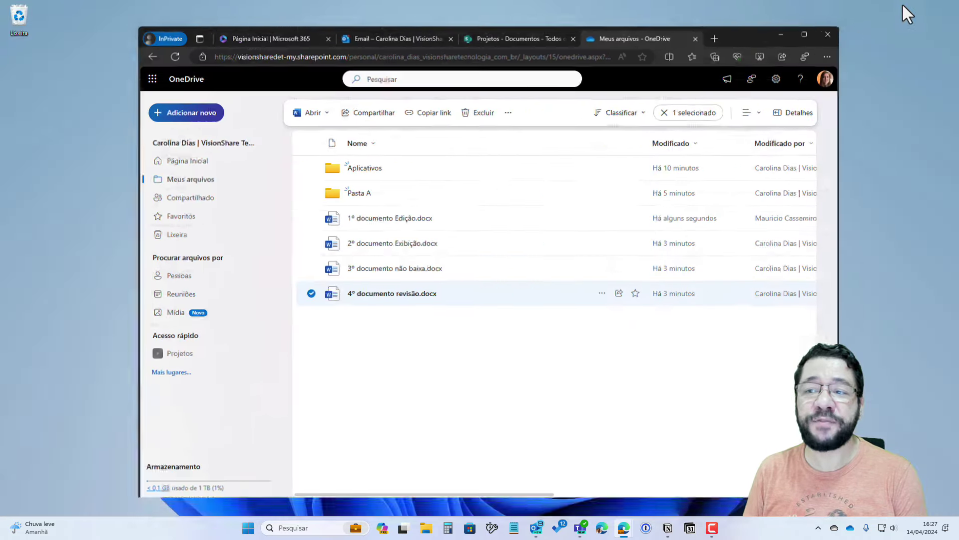
key(super+Down)
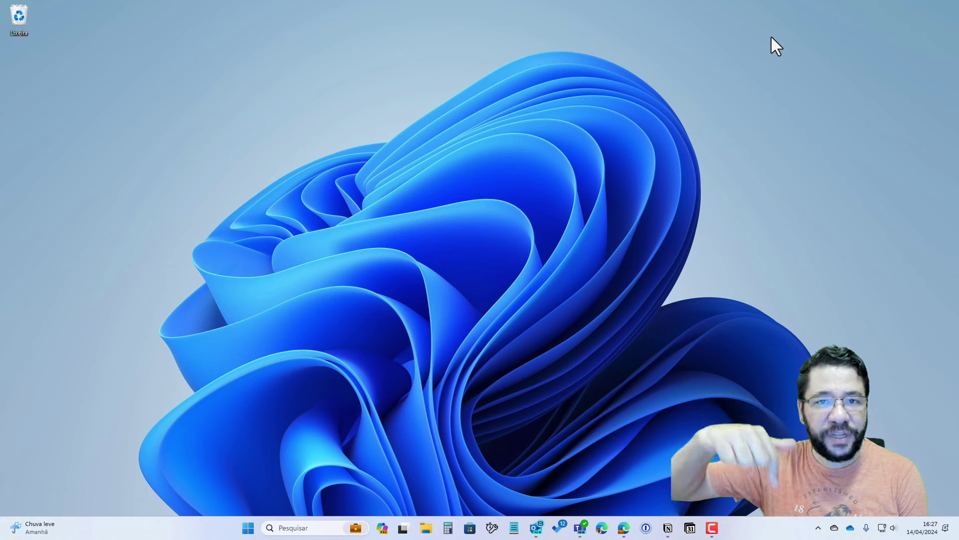